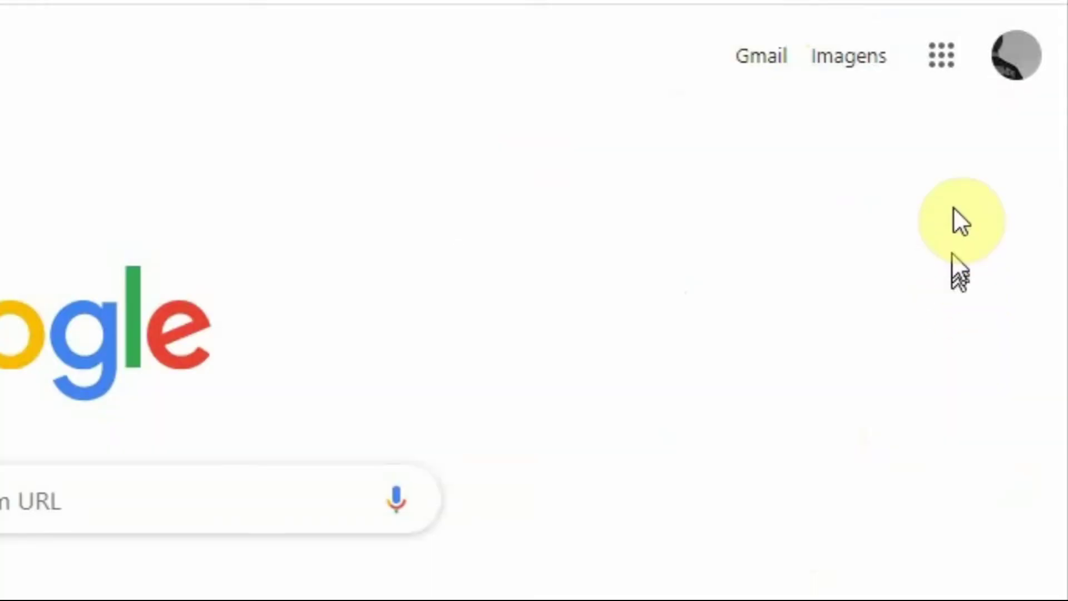
- Open Google Sheets (Planilhas) from the Google apps list and create a blank spreadsheet
{"action": "left_click", "coordinate": [949, 78]}
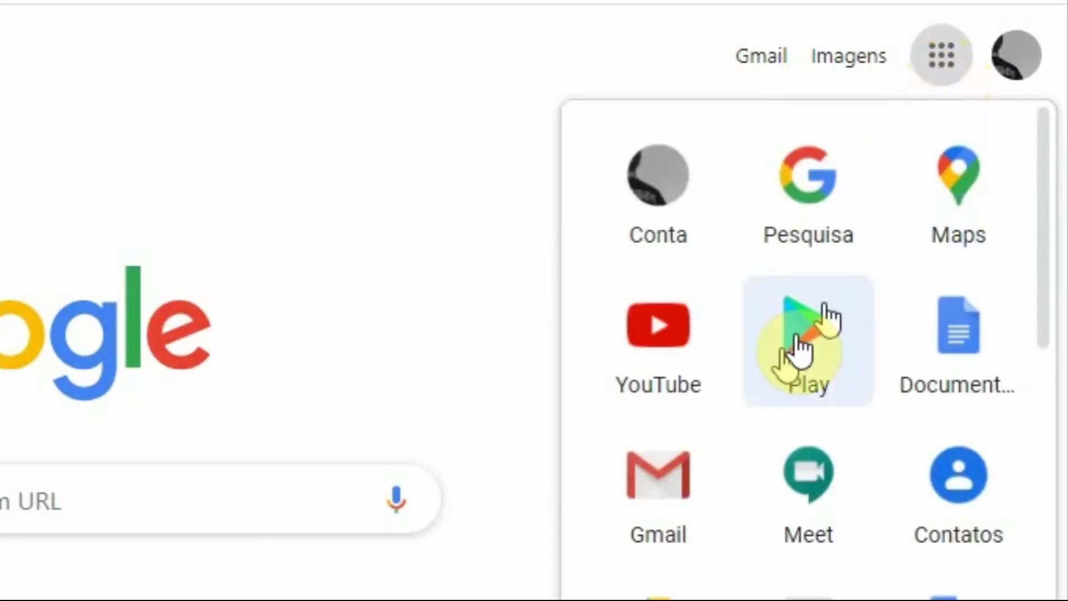
{"action": "scroll", "coordinate": [708, 476], "scroll_direction": "down", "scroll_amount": 10}
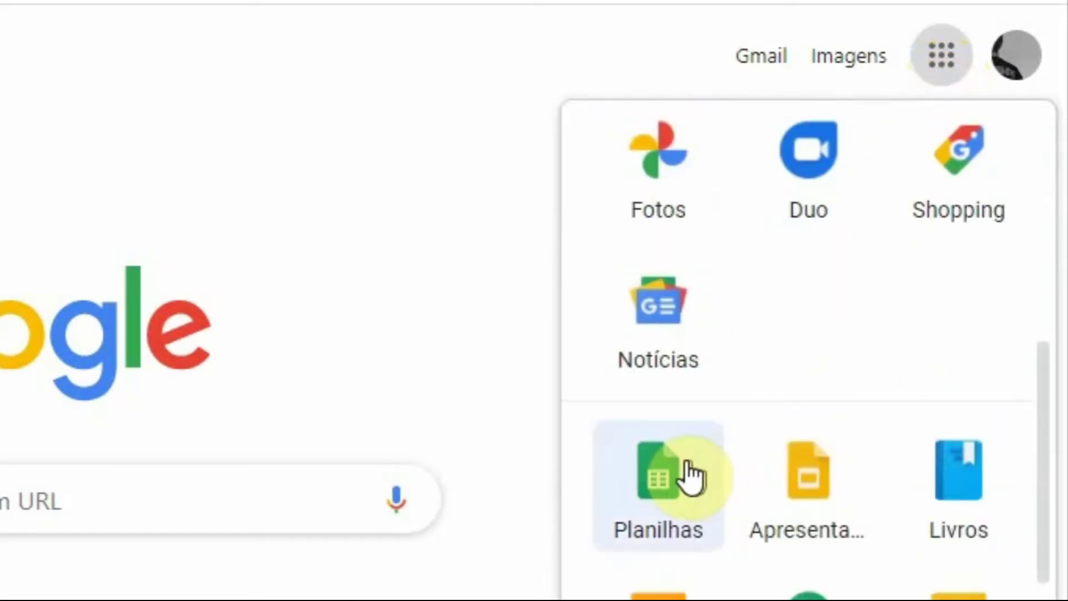
{"action": "left_click", "coordinate": [687, 463]}
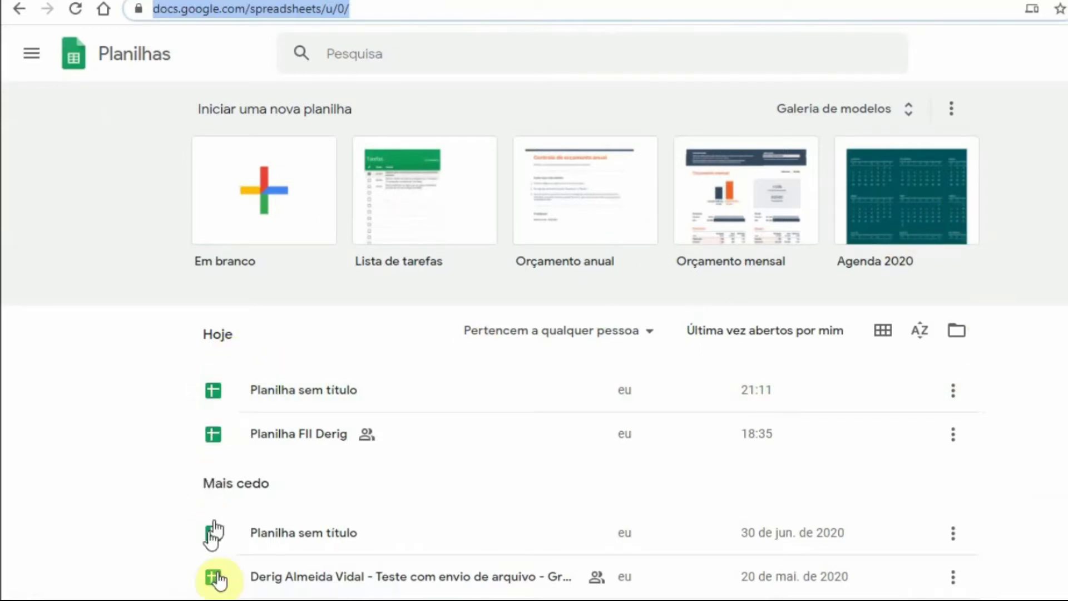
{"action": "left_click", "coordinate": [224, 231]}
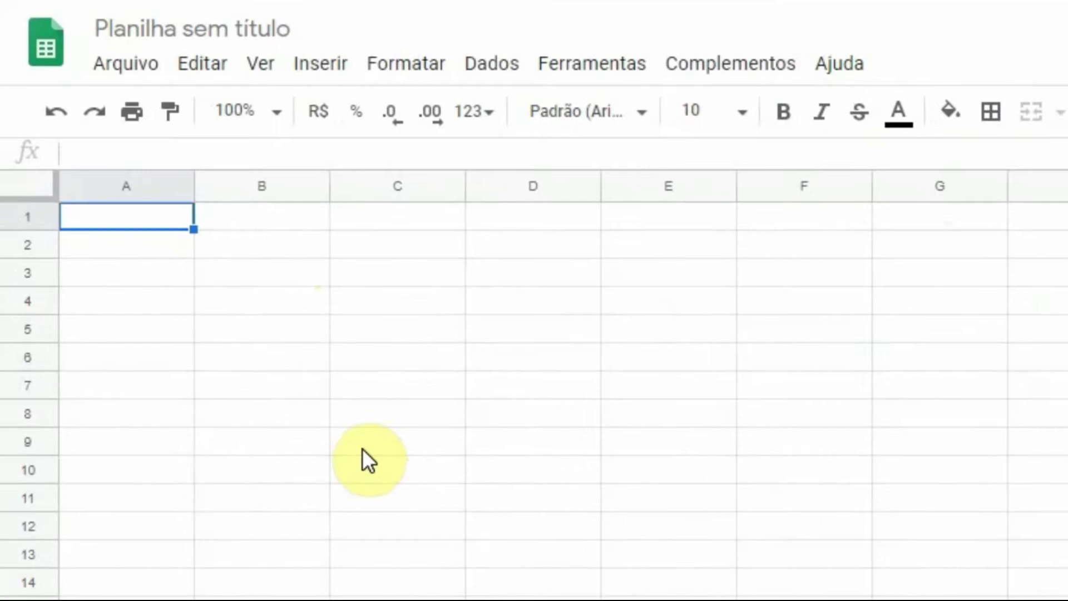
- Highlight rows 5, 1, 6, 12 and 7 one after another to see how the rows run
{"action": "left_click", "coordinate": [42, 328]}
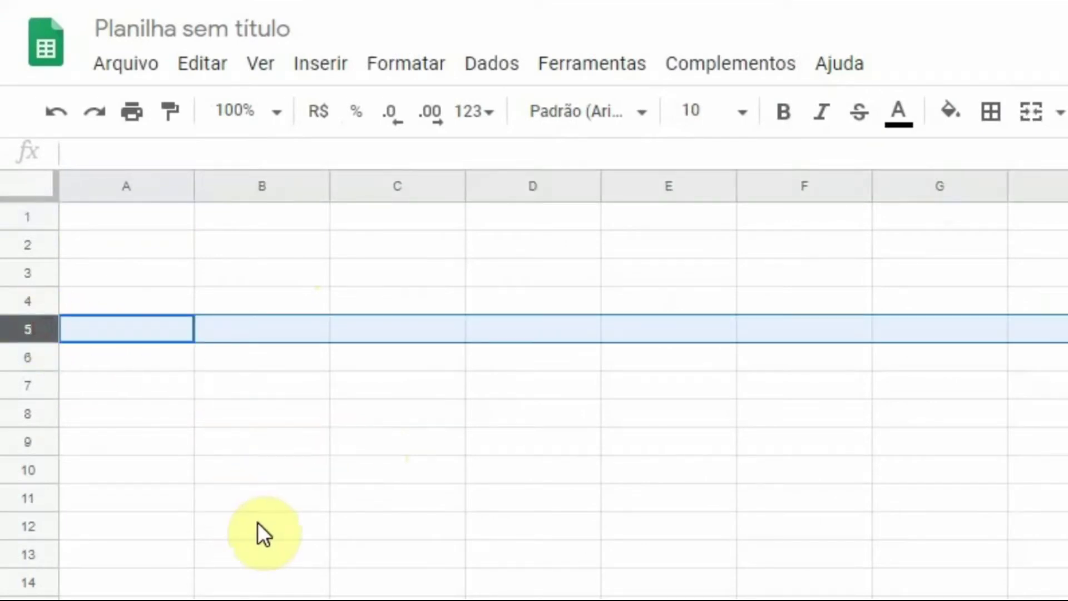
{"action": "left_click", "coordinate": [29, 217]}
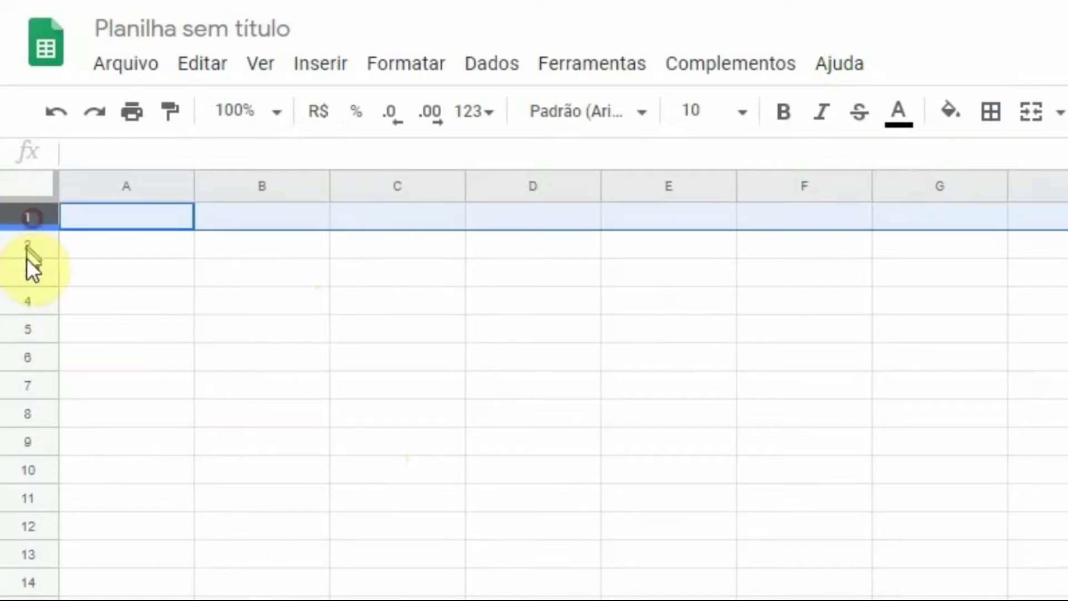
{"action": "left_click", "coordinate": [27, 354]}
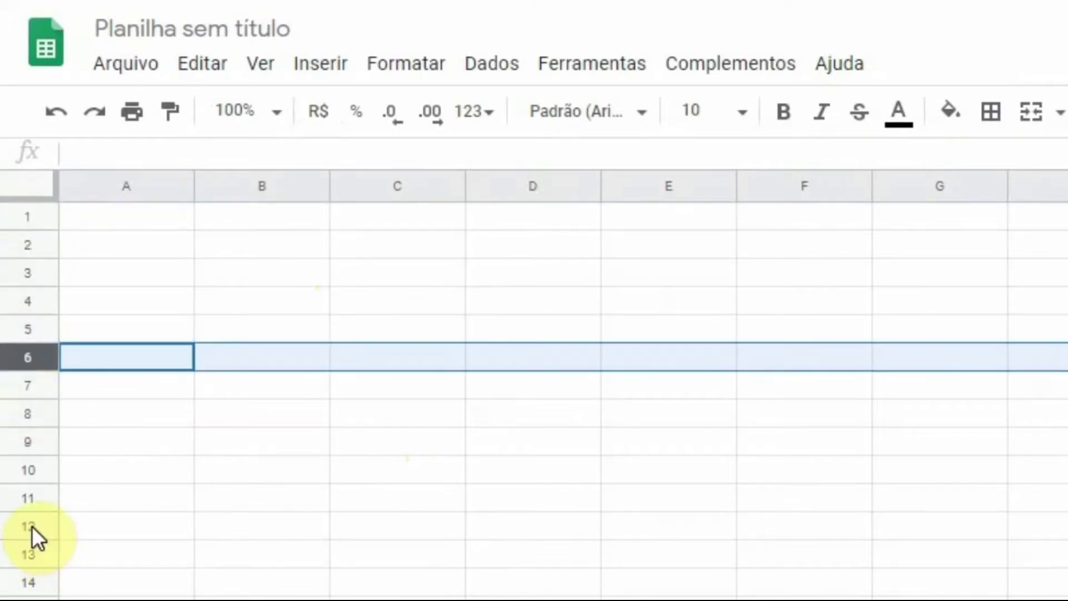
{"action": "left_click", "coordinate": [31, 526]}
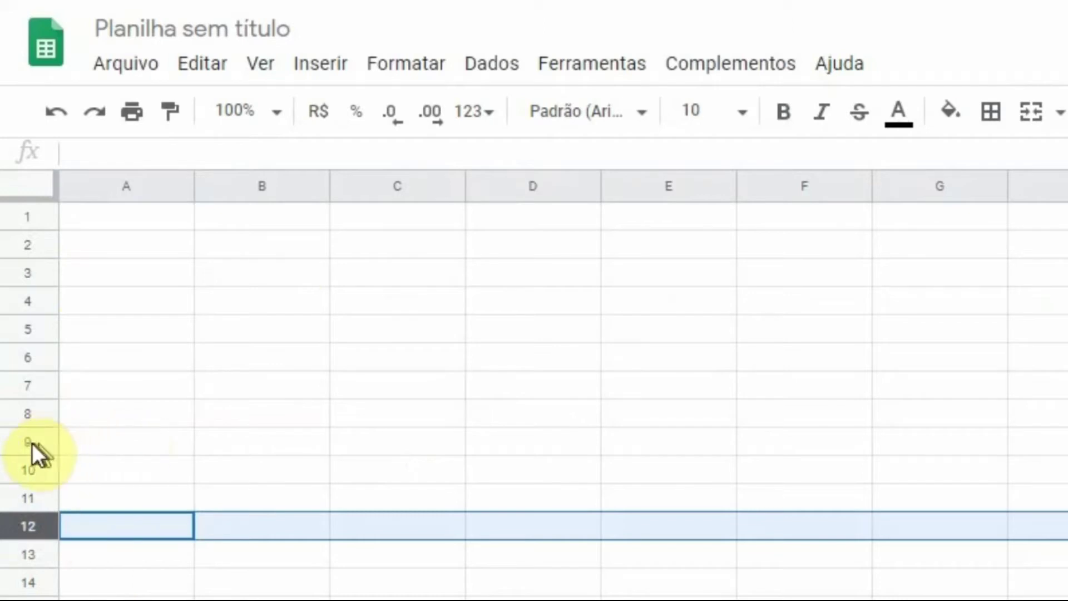
{"action": "left_click", "coordinate": [31, 386]}
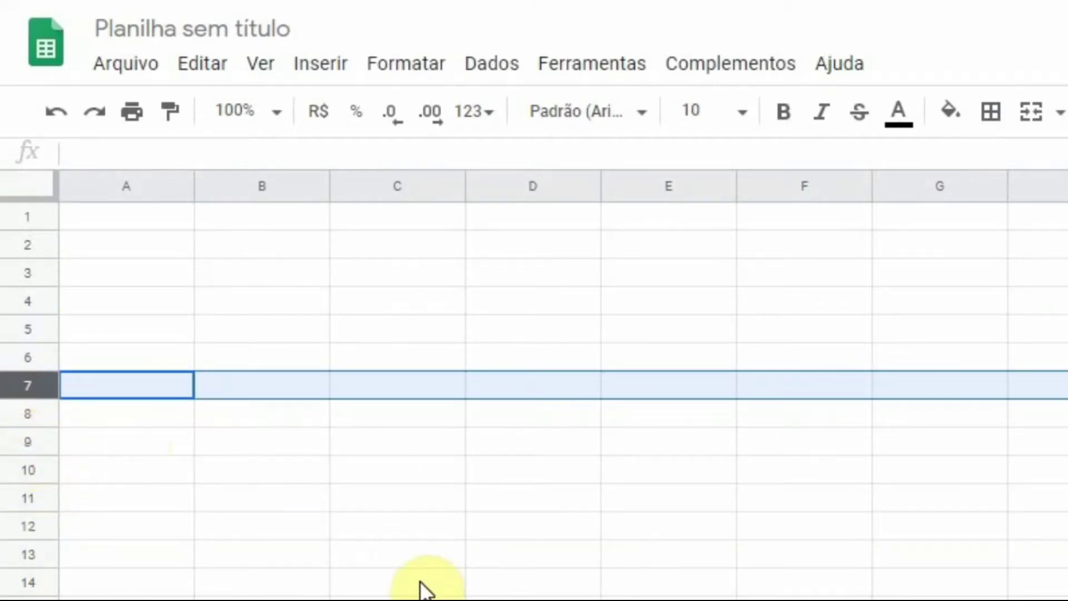
- Set the spreadsheet zoom to 150% and highlight columns A, B, C and D one after another
{"action": "left_click", "coordinate": [277, 113]}
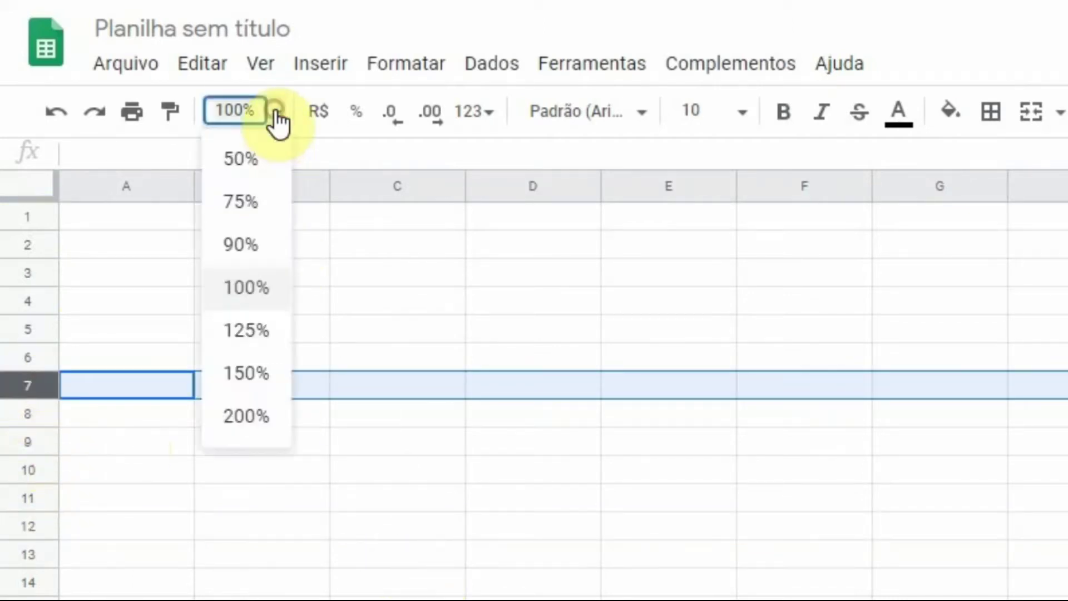
{"action": "left_click", "coordinate": [256, 372]}
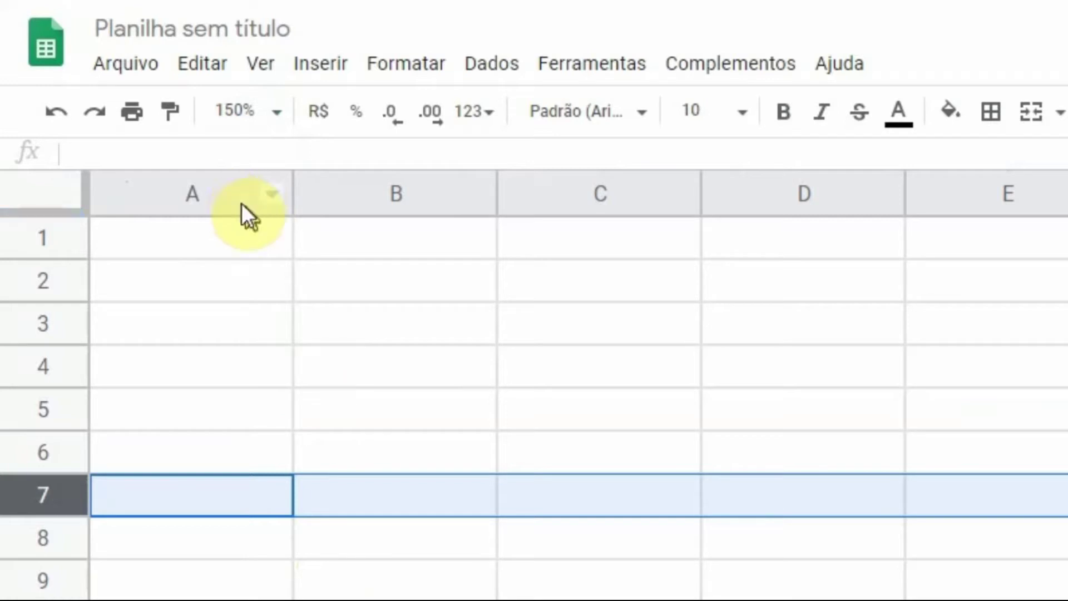
{"action": "left_click", "coordinate": [229, 194]}
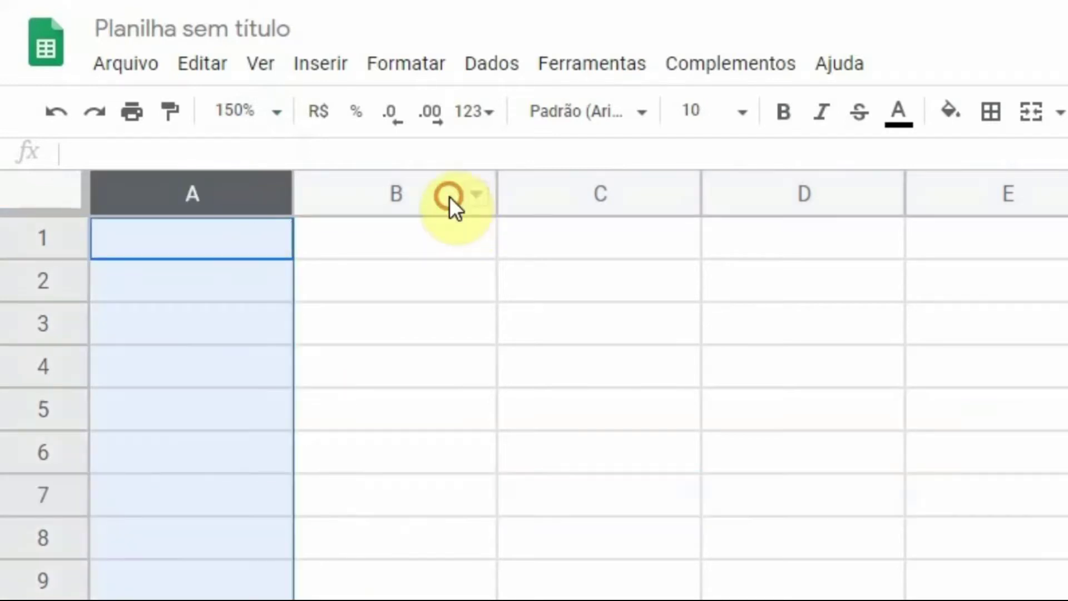
{"action": "left_click", "coordinate": [450, 197]}
{"action": "left_click", "coordinate": [584, 196]}
{"action": "left_click", "coordinate": [800, 205]}
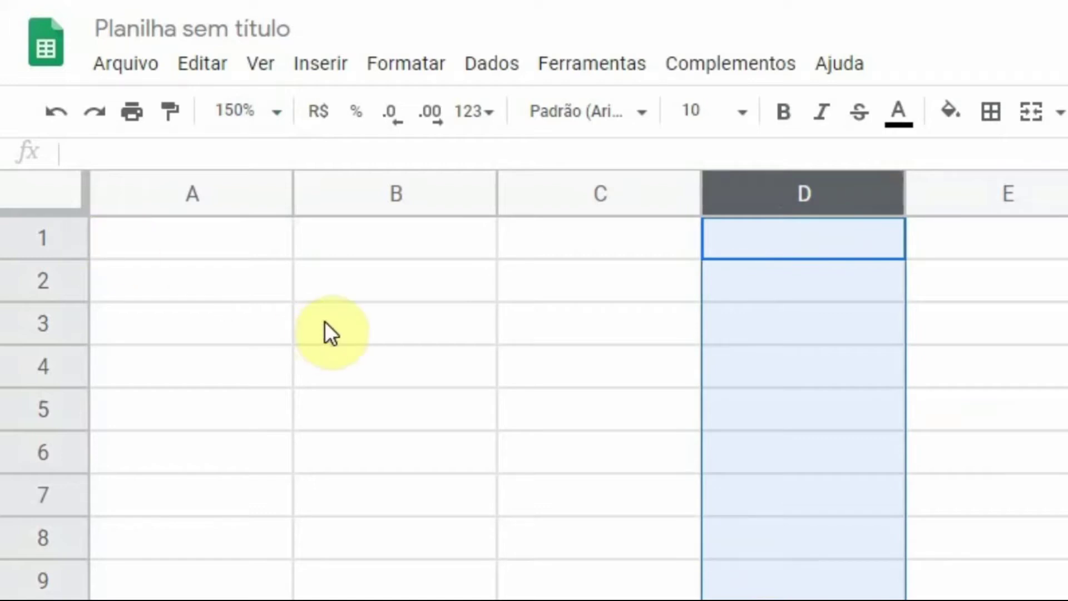
- Select cell B4, then column B, row 5 and cell B4 again to examine how columns and rows locate a cell
{"action": "left_click", "coordinate": [405, 367]}
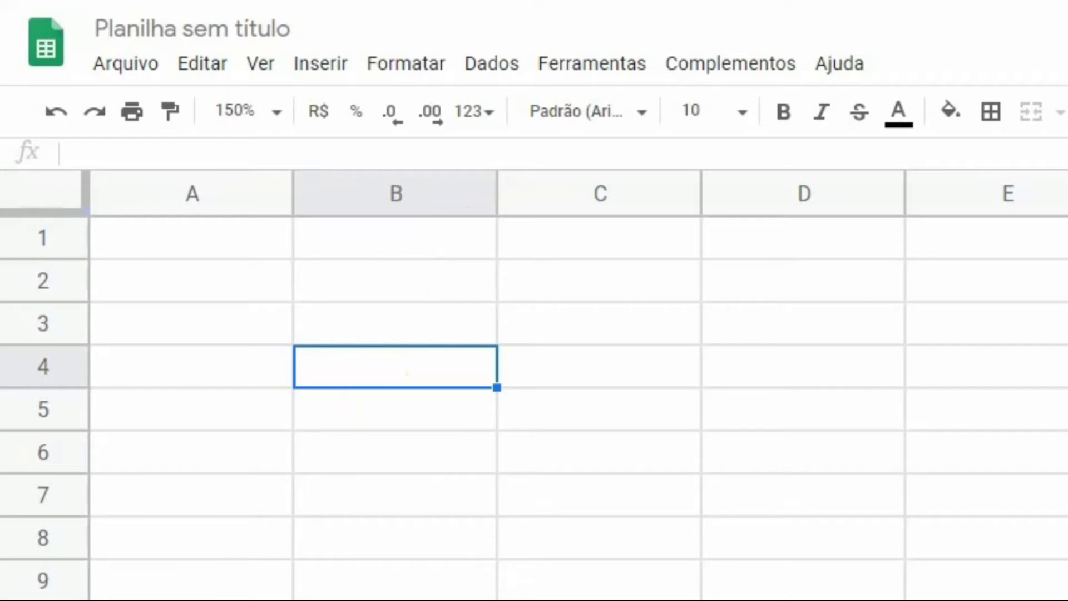
{"action": "left_click", "coordinate": [400, 196]}
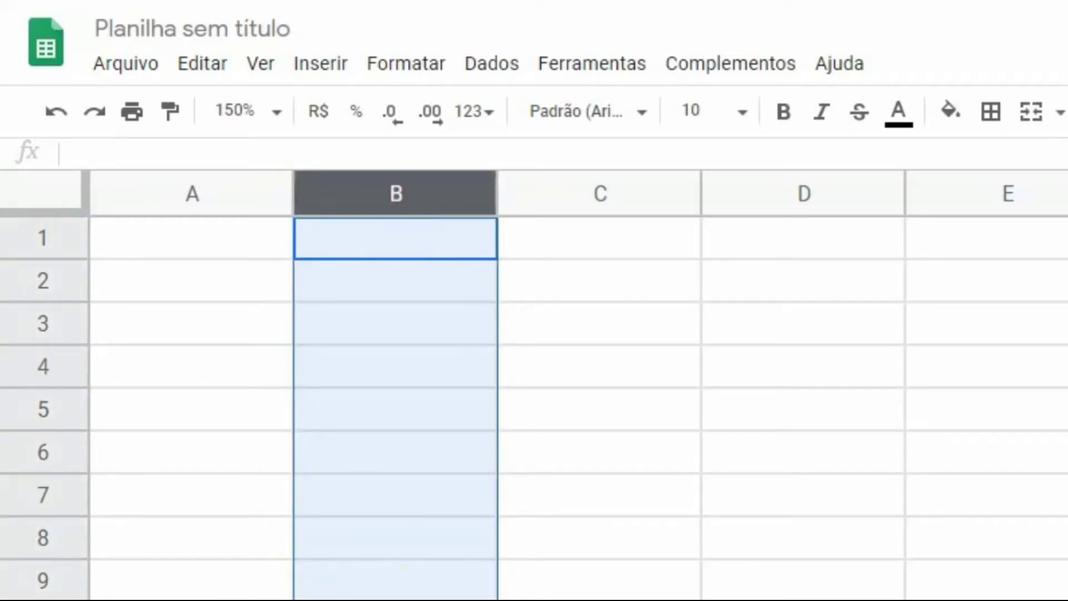
{"action": "left_click", "coordinate": [70, 410]}
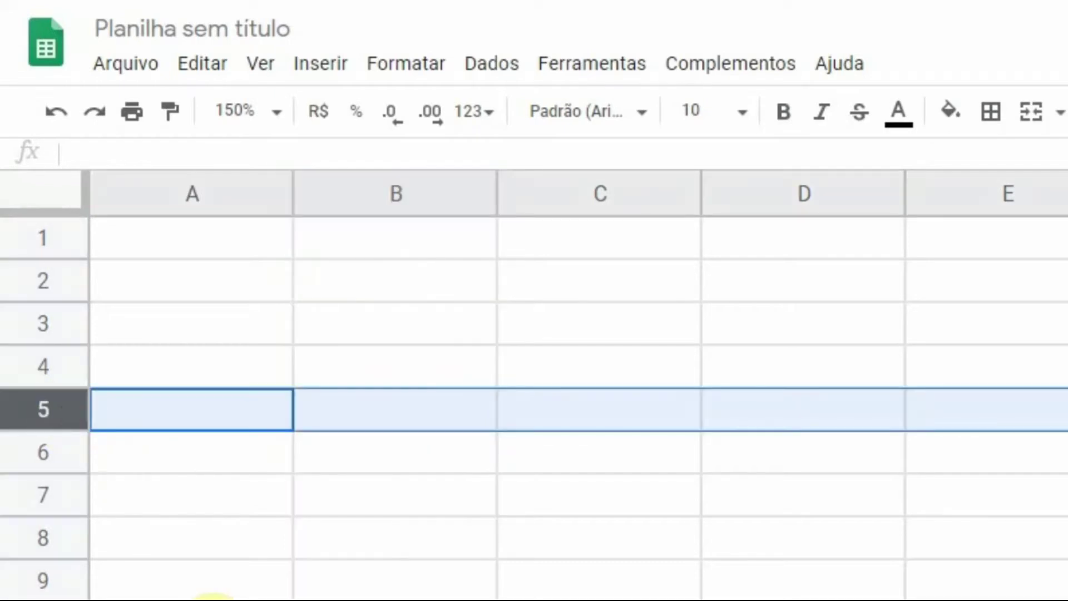
{"action": "left_click", "coordinate": [417, 372]}
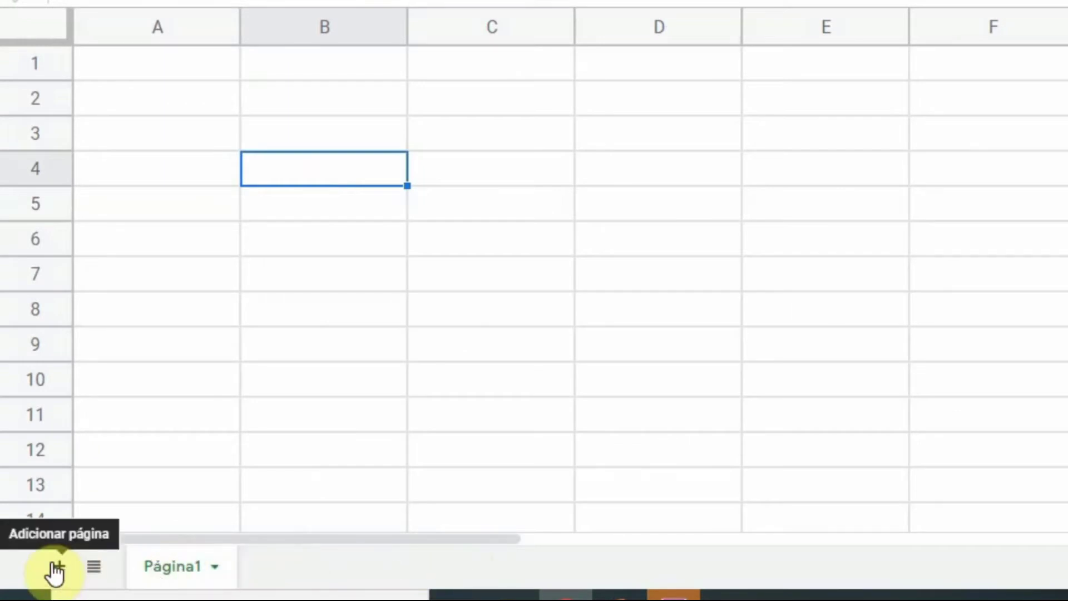
- Add a second sheet to the spreadsheet and rename the first sheet "Minha página principal"
{"action": "left_click", "coordinate": [55, 567]}
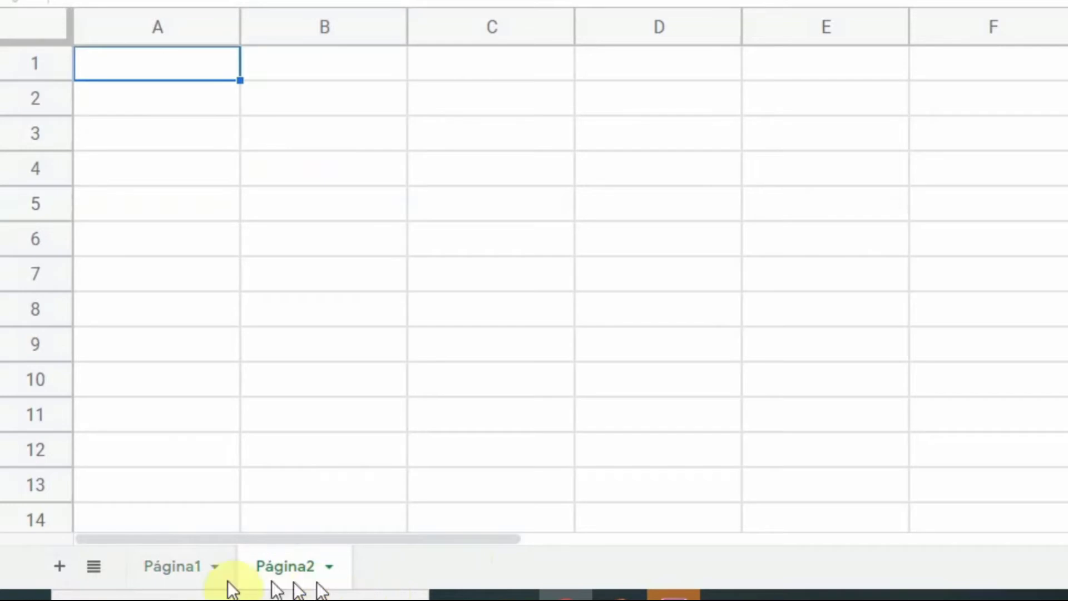
{"action": "left_click", "coordinate": [172, 567]}
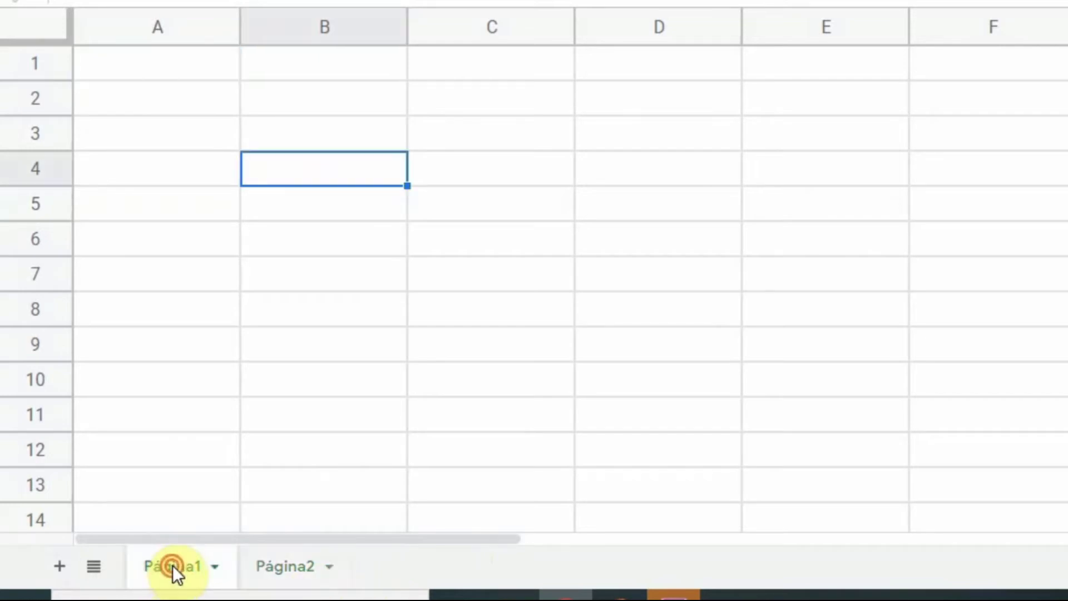
{"action": "double_click", "coordinate": [173, 565]}
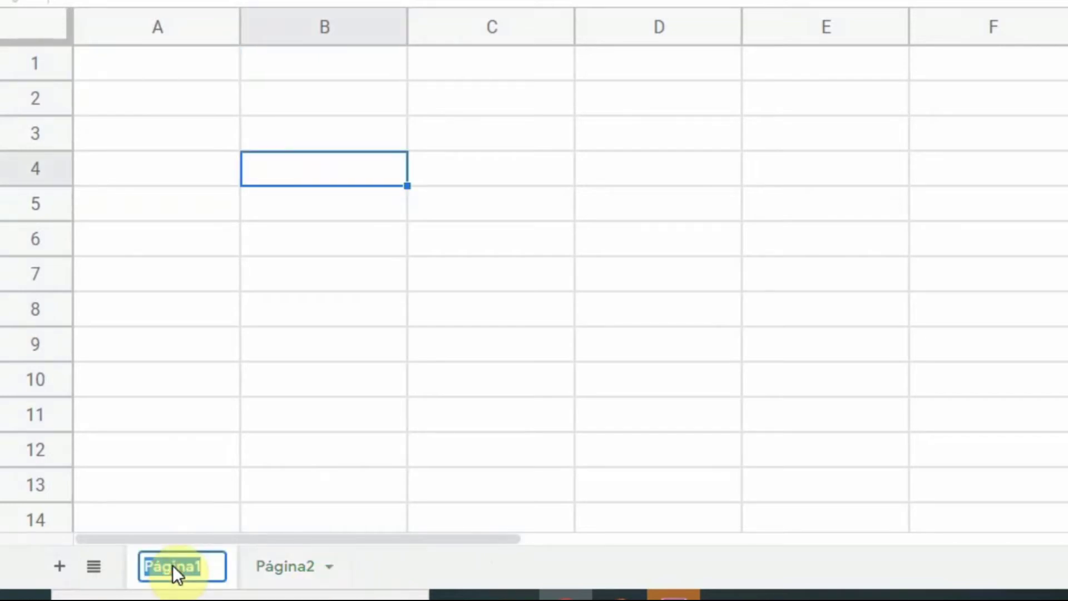
{"action": "type", "text": "Minha pa"}
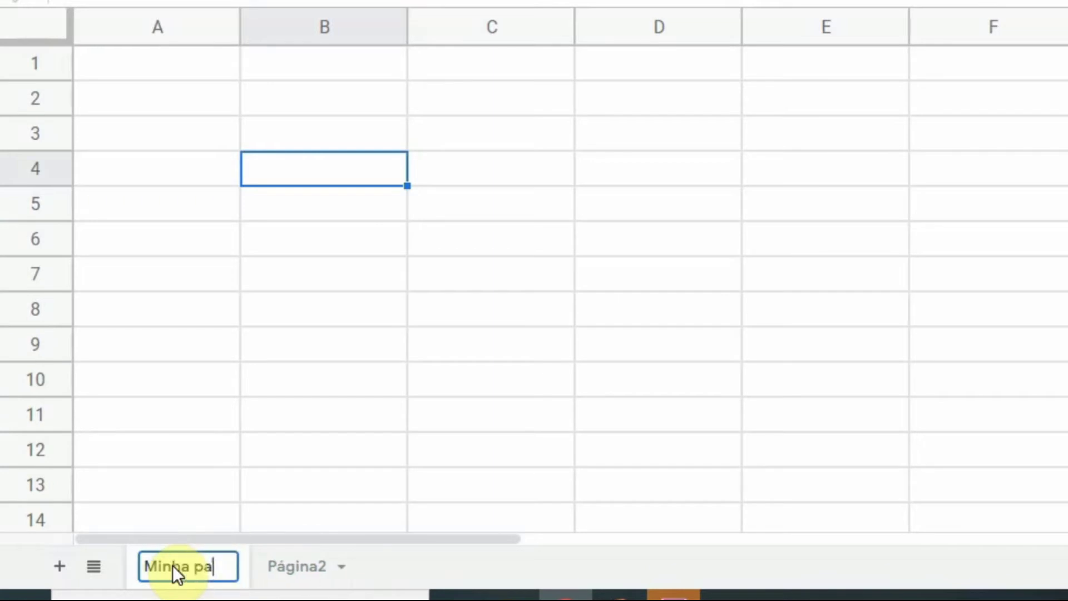
{"action": "key", "text": "BackSpace"}
{"action": "type", "text": "ágina principal"}
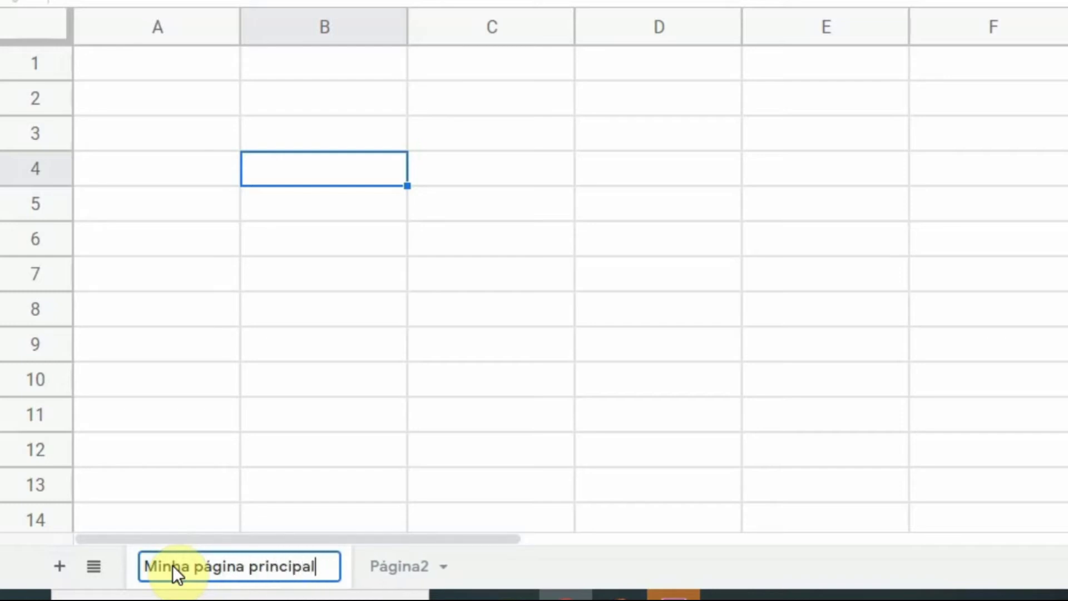
- Rename the second sheet "Página Secundária"
{"action": "double_click", "coordinate": [399, 563]}
{"action": "type", "text": "Página Secundária"}
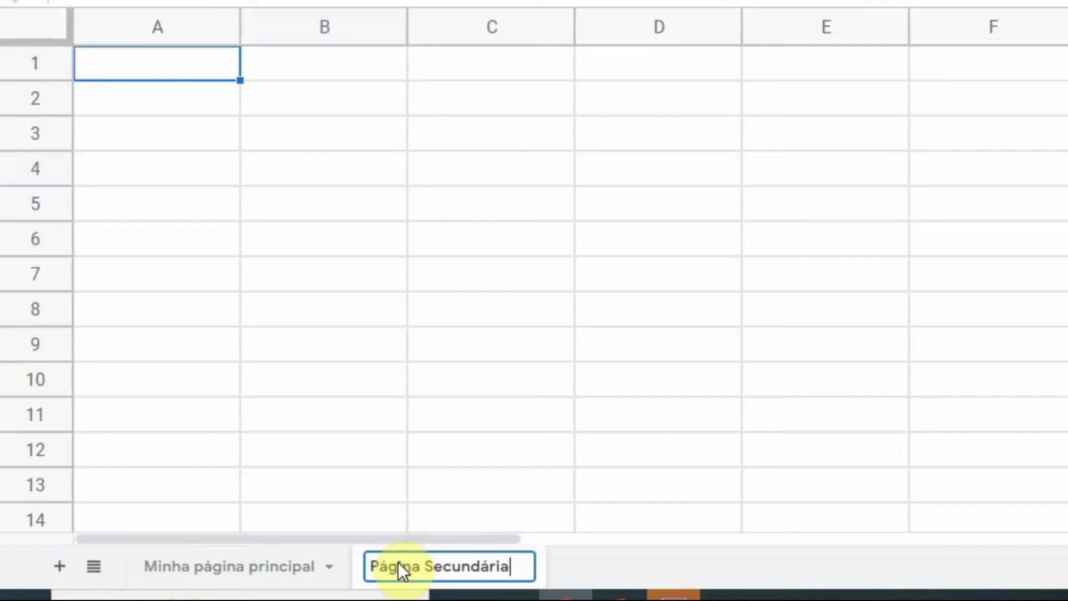
{"action": "key", "text": "Return"}
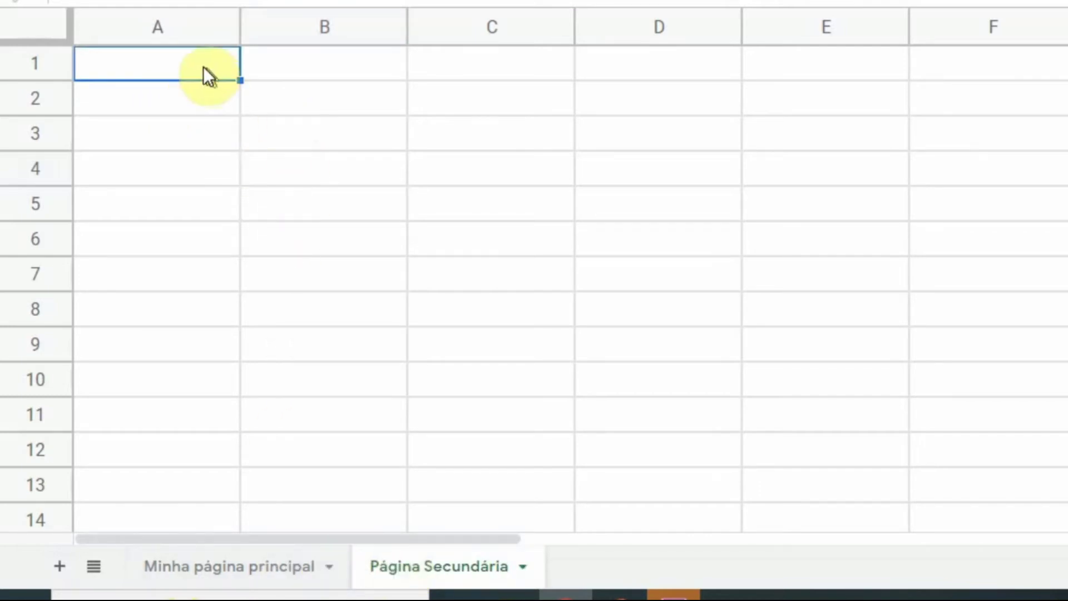
- Enter the text "Célula B2" in cell B2 of the "Página Secundária" sheet
{"action": "left_click", "coordinate": [199, 89]}
{"action": "left_click", "coordinate": [398, 167]}
{"action": "left_click", "coordinate": [341, 95]}
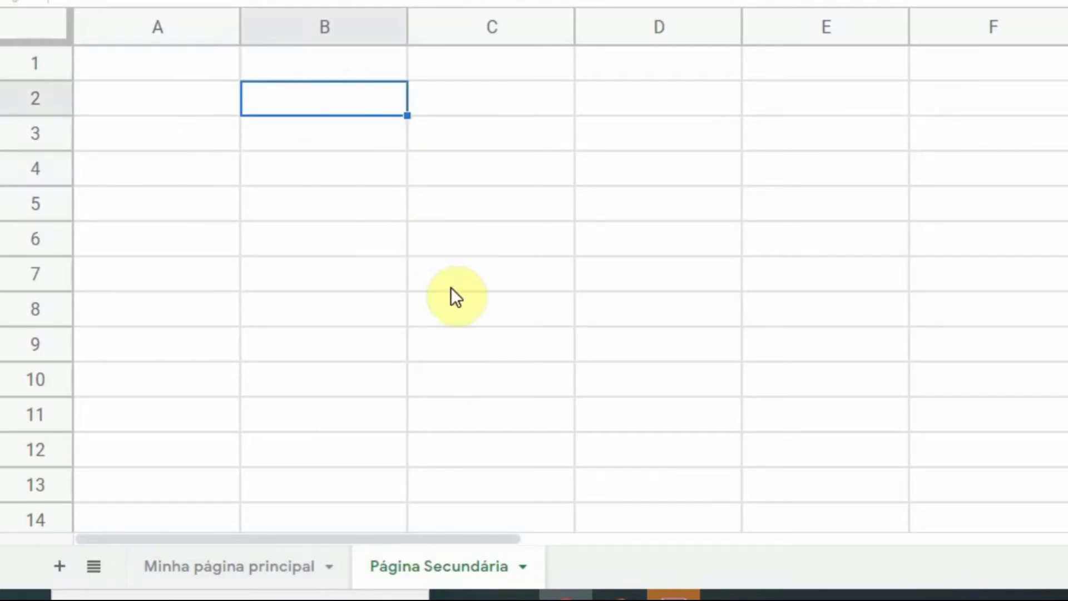
{"action": "type", "text": "C"}
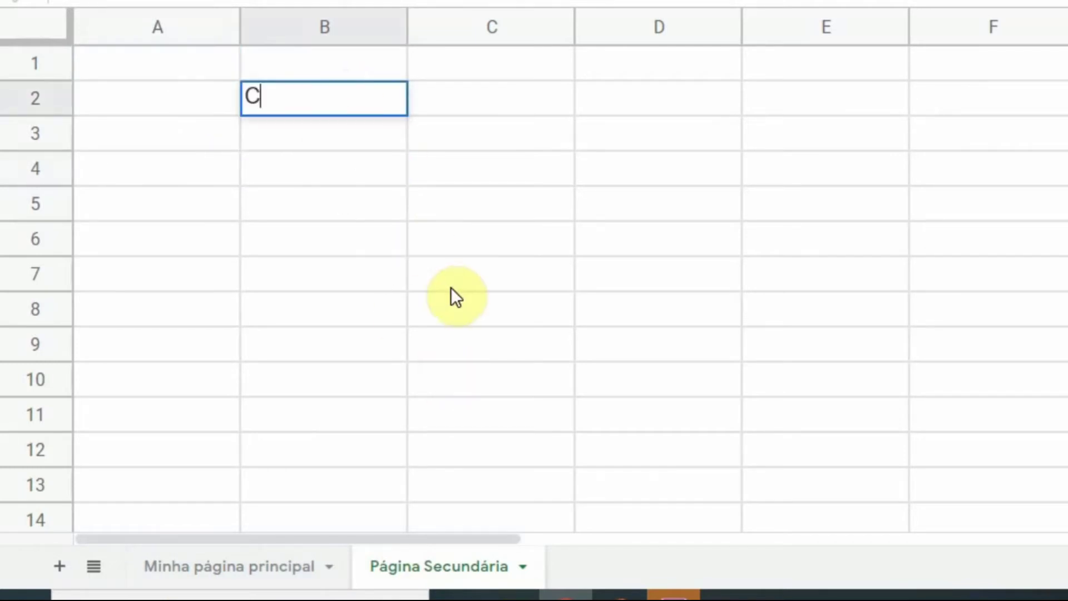
{"action": "type", "text": "élula B2"}
{"action": "key", "text": "Return"}
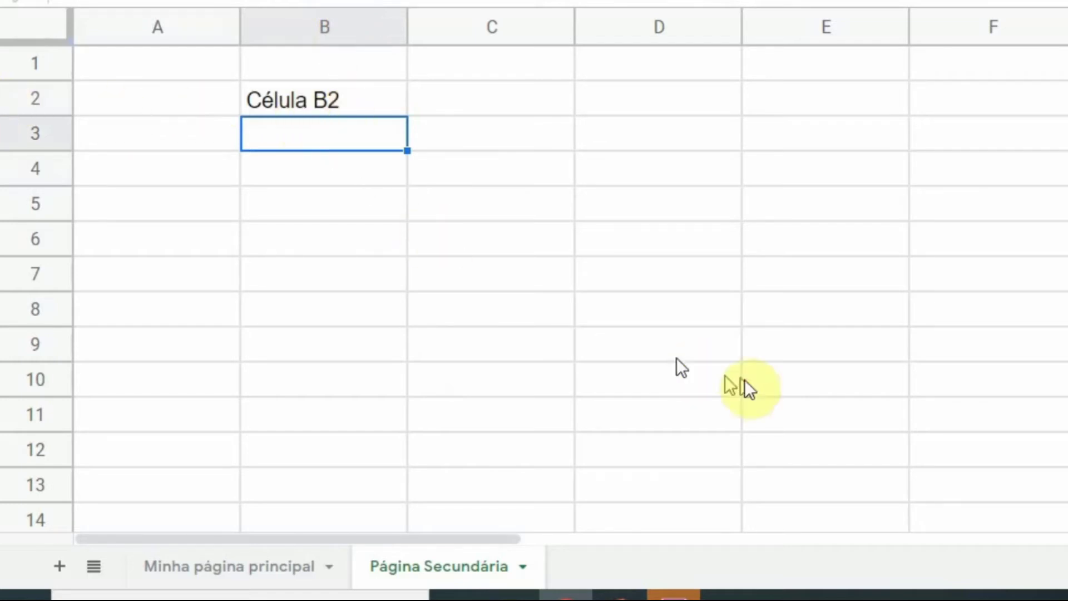
- Enter the text "Célula D8" in cell D8 of the "Página Secundária" sheet
{"action": "left_click", "coordinate": [685, 324]}
{"action": "type", "text": "C"}
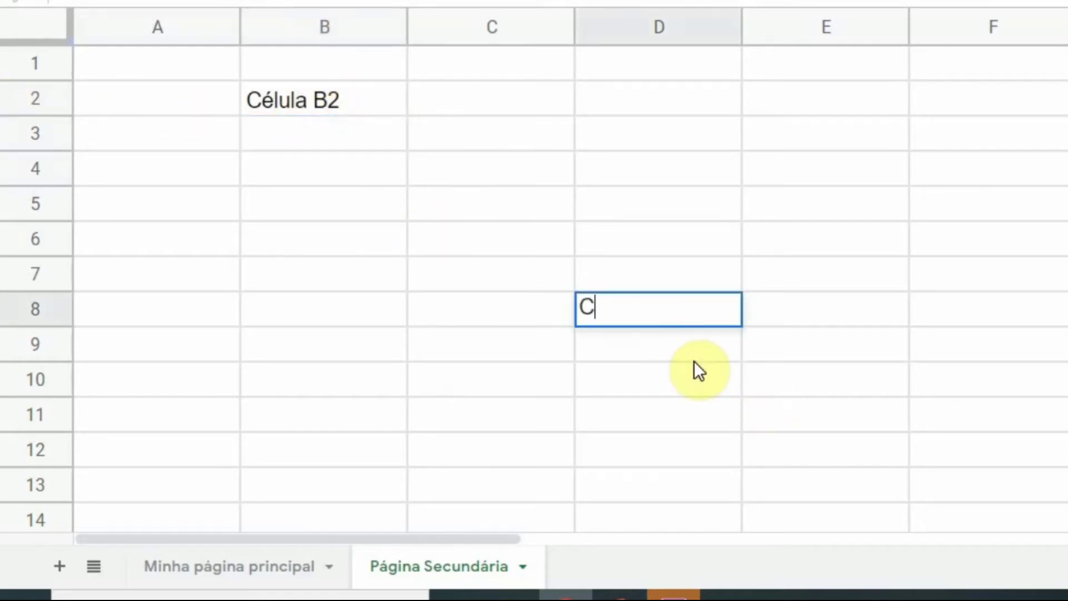
{"action": "type", "text": "élula"}
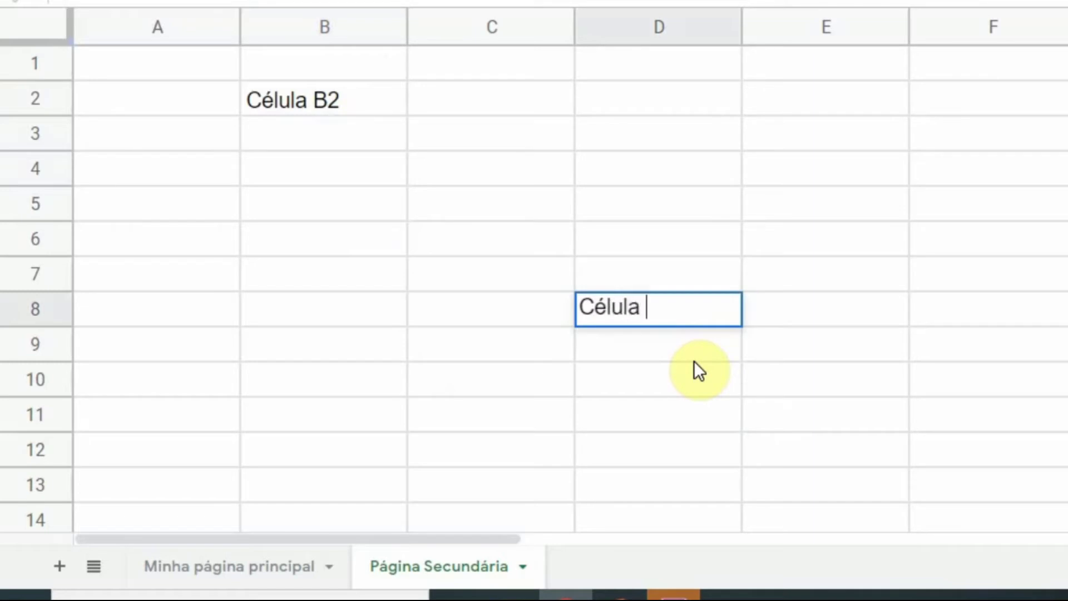
{"action": "type", "text": " d"}
{"action": "key", "text": "BackSpace"}
{"action": "type", "text": "D8"}
{"action": "key", "text": "Return"}
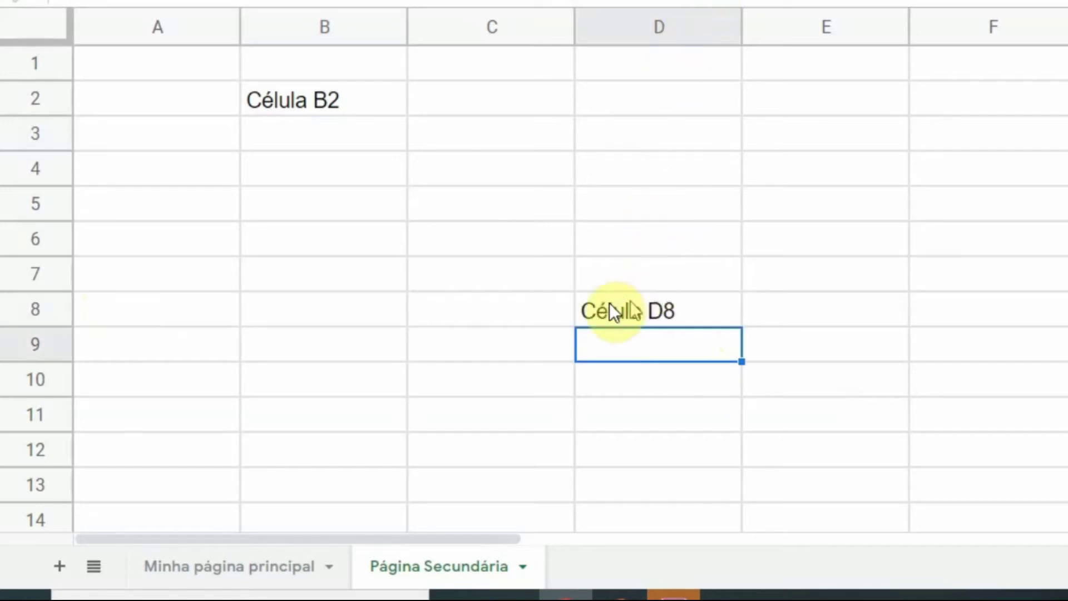
- Enter "Principal" in cell B4 of the "Minha página principal" sheet, and view "Página Secundária" before returning to the main sheet
{"action": "left_click", "coordinate": [260, 559]}
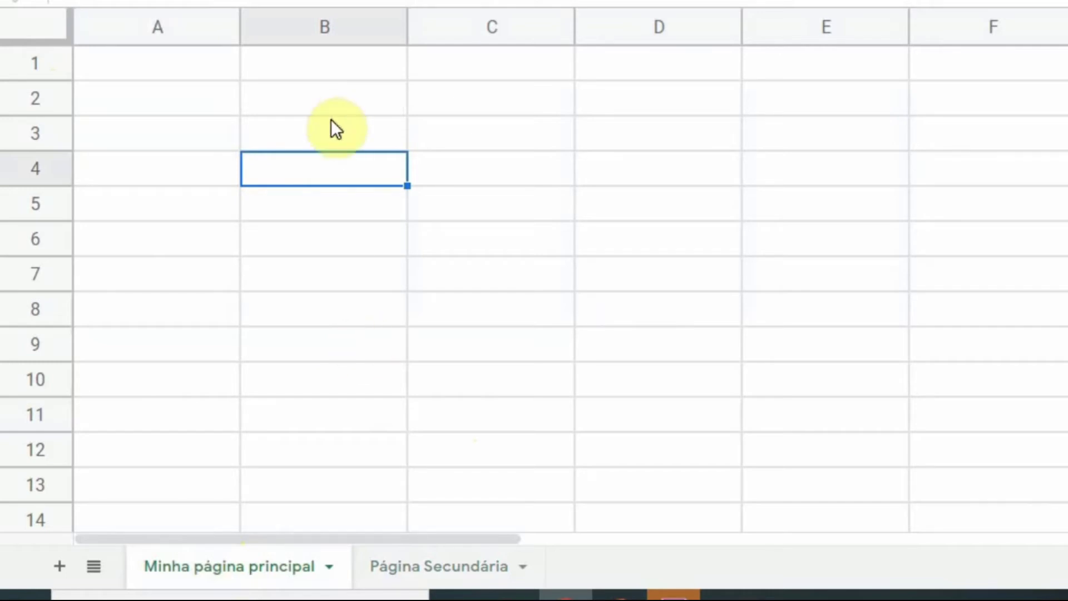
{"action": "type", "text": "Princi"}
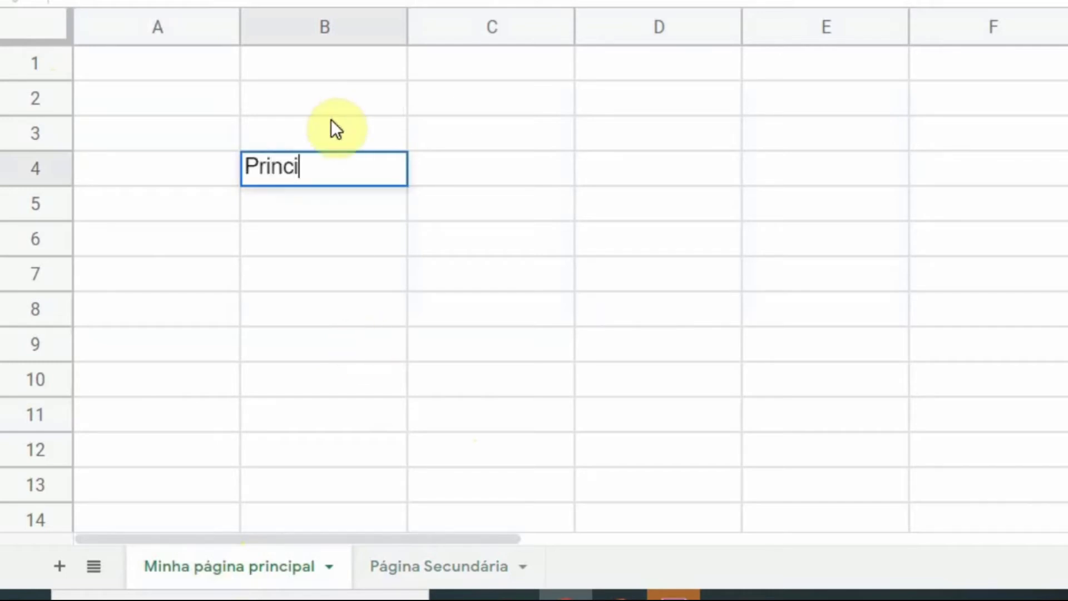
{"action": "type", "text": "pal"}
{"action": "key", "text": "Return"}
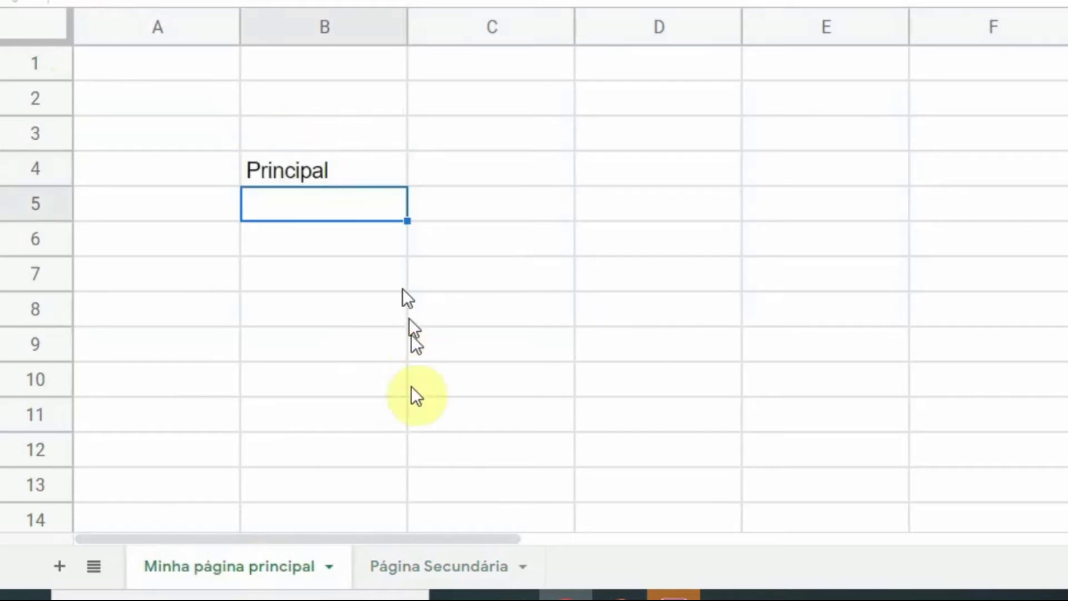
{"action": "left_click", "coordinate": [432, 579]}
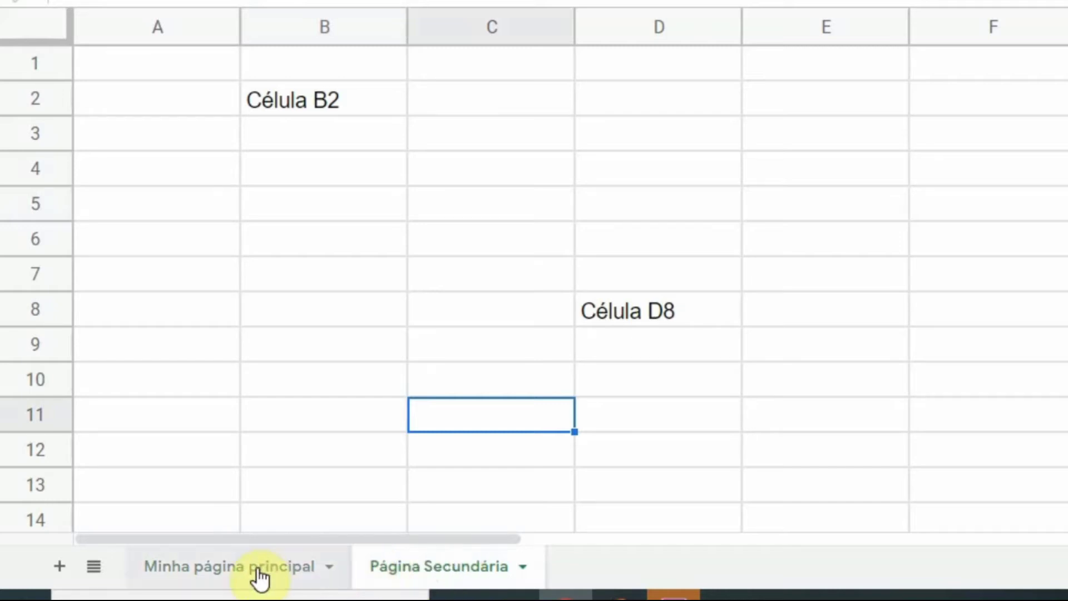
{"action": "left_click", "coordinate": [239, 574]}
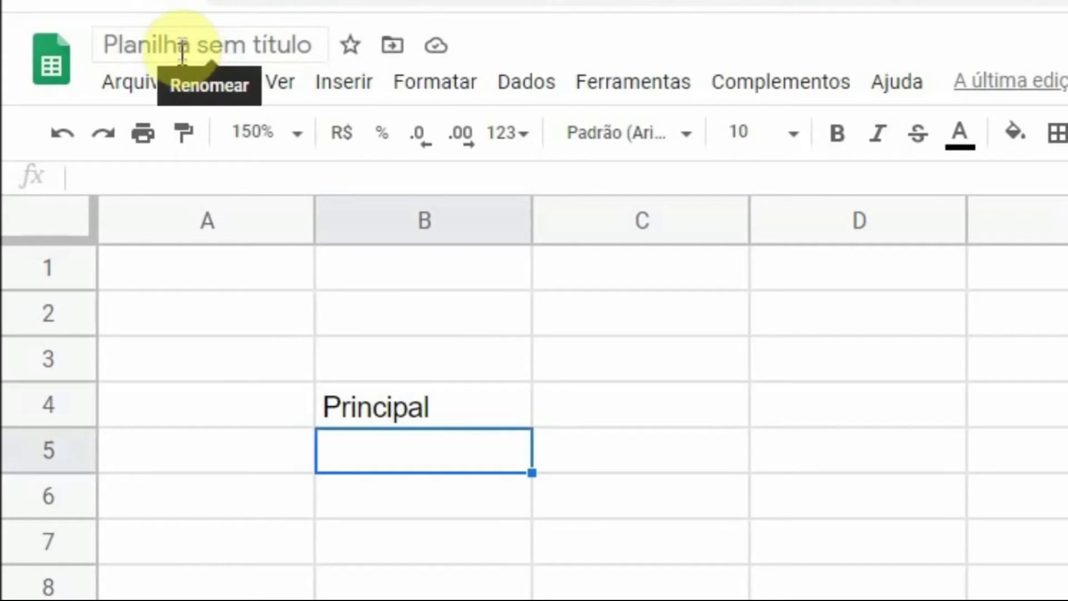
- Rename the spreadsheet file as "Planilha Teste"
{"action": "left_click", "coordinate": [180, 46]}
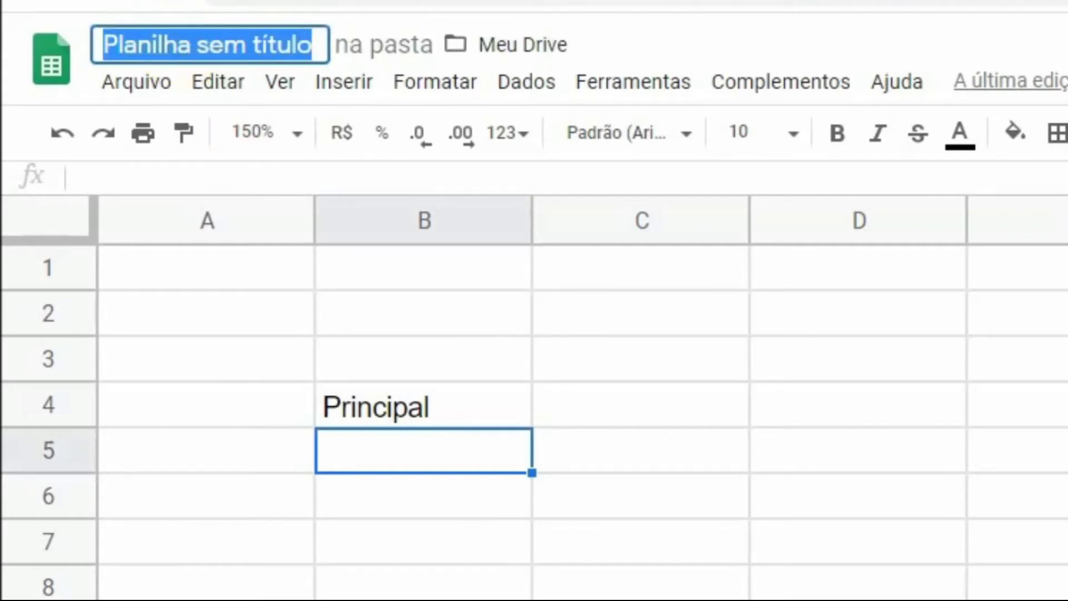
{"action": "type", "text": "Plan"}
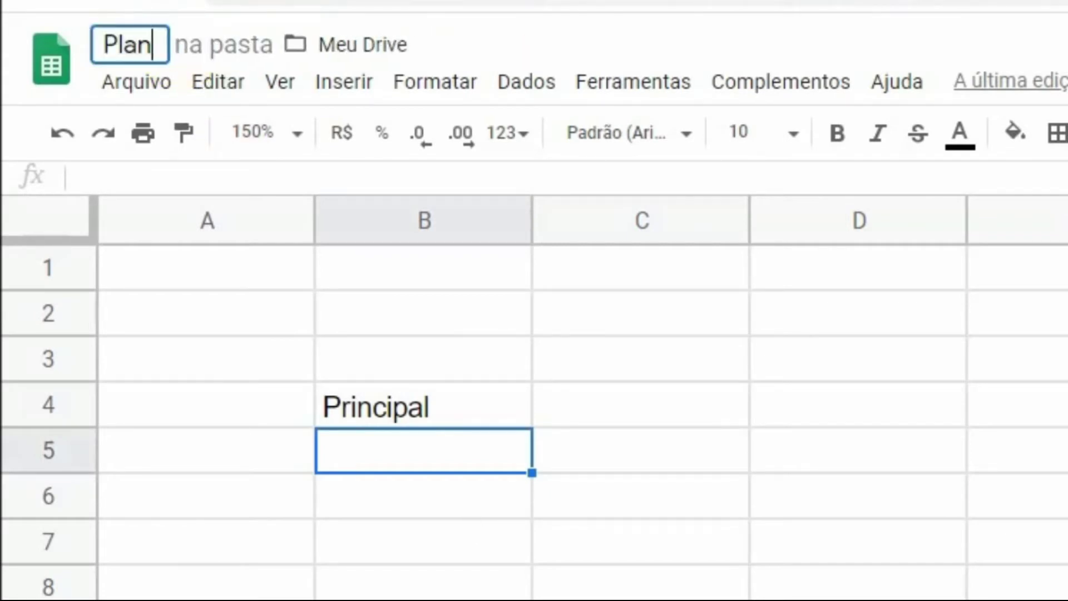
{"action": "type", "text": "ilha te"}
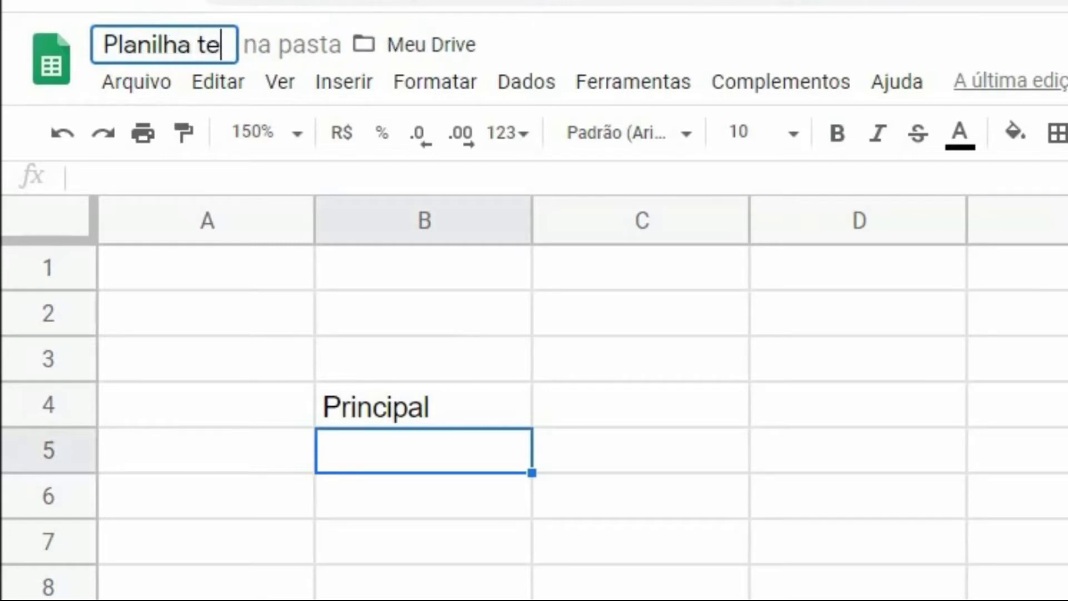
{"action": "key", "text": "BackSpace"}
{"action": "key", "text": "BackSpace"}
{"action": "type", "text": "Teste"}
{"action": "key", "text": "Return"}
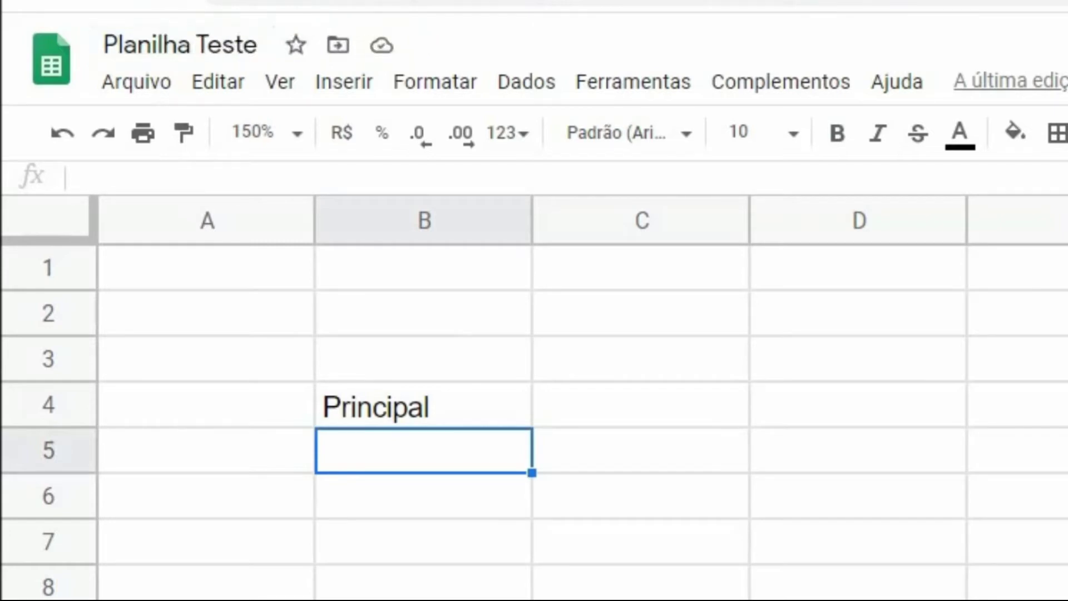
- Select the whole of row 4, followed by the whole of column B
{"action": "left_click", "coordinate": [696, 446]}
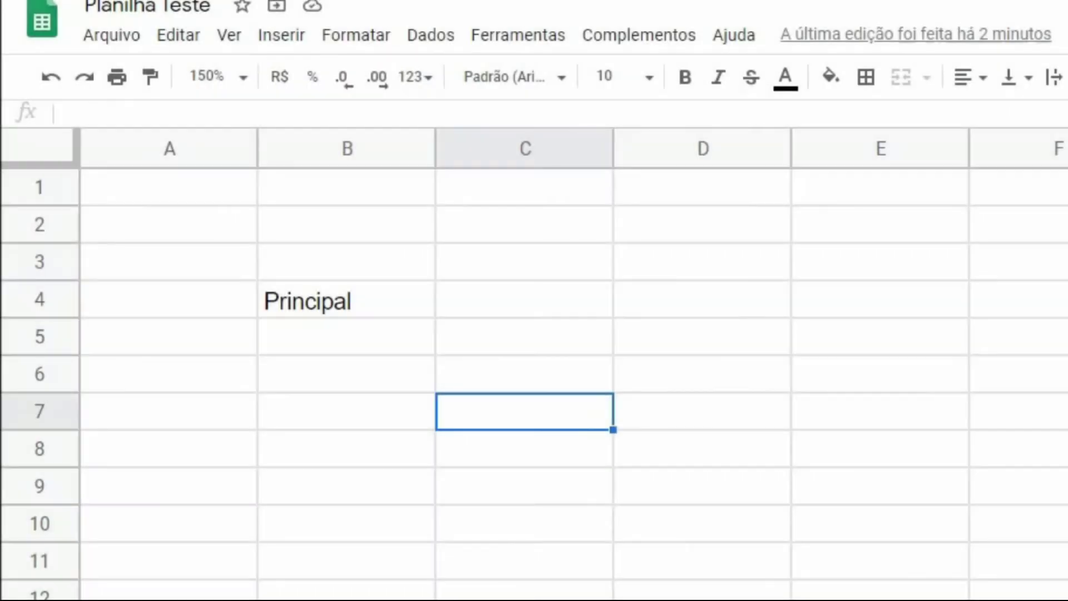
{"action": "left_click", "coordinate": [31, 300]}
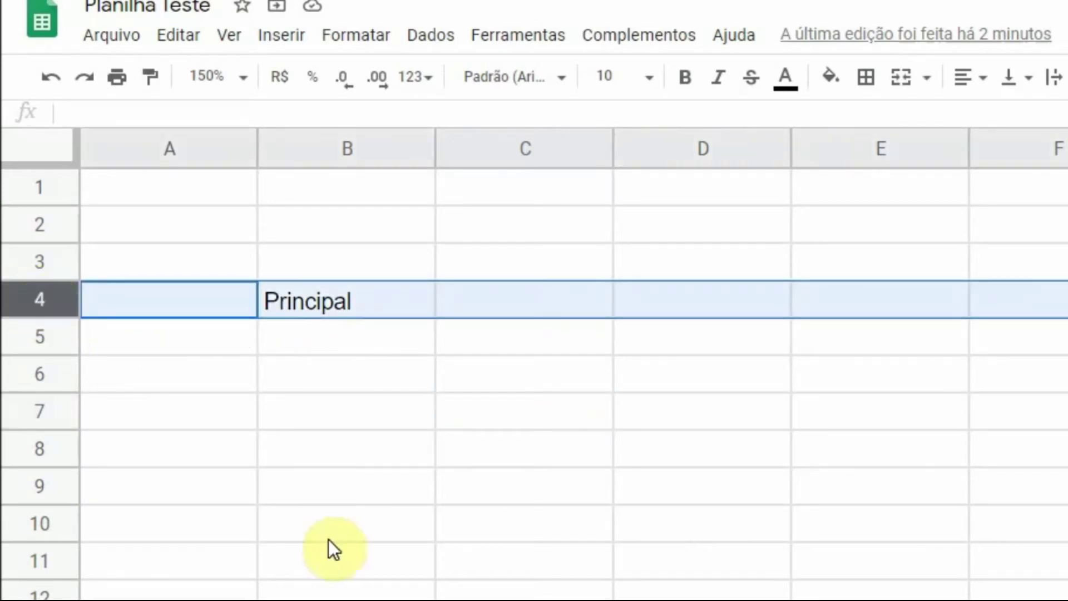
{"action": "left_click", "coordinate": [362, 150]}
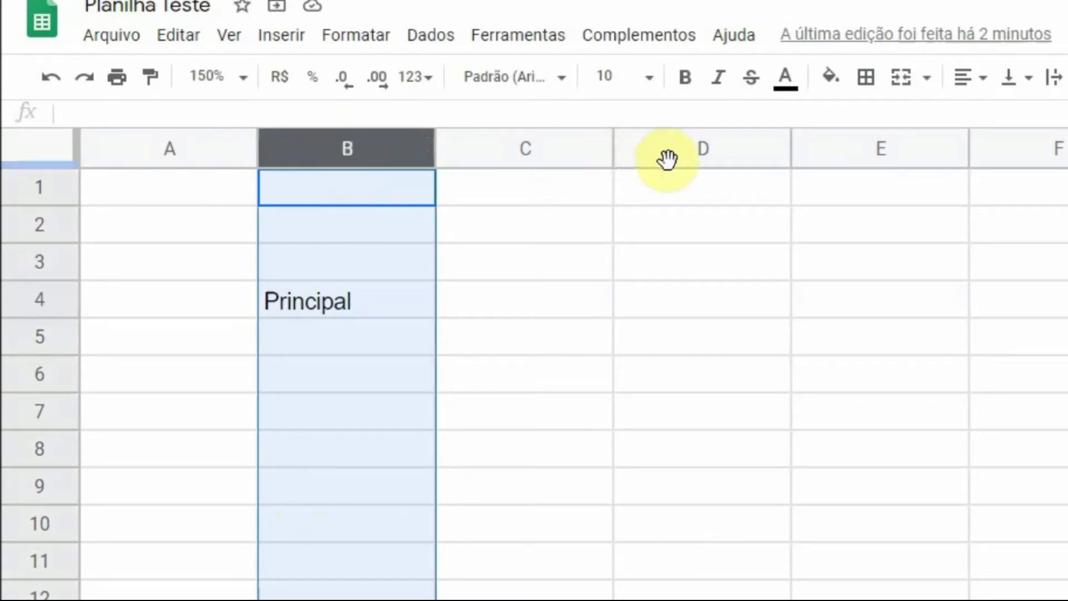
- Select the block of columns B through D, followed by rows 4 through 7, and clear the selection
{"action": "left_click", "coordinate": [356, 157]}
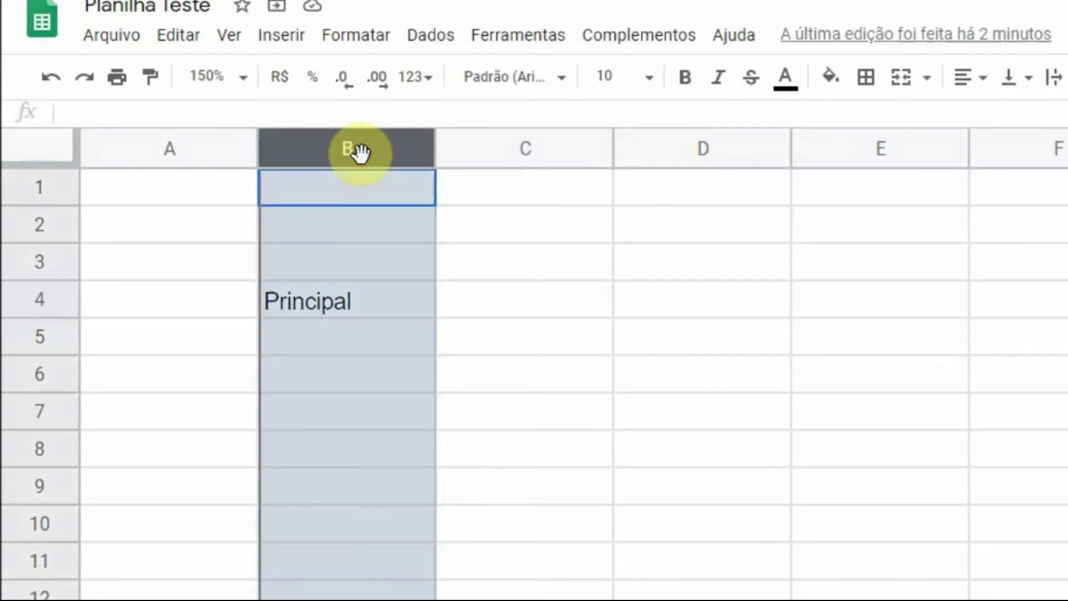
{"action": "left_click", "coordinate": [685, 152], "text": "shift"}
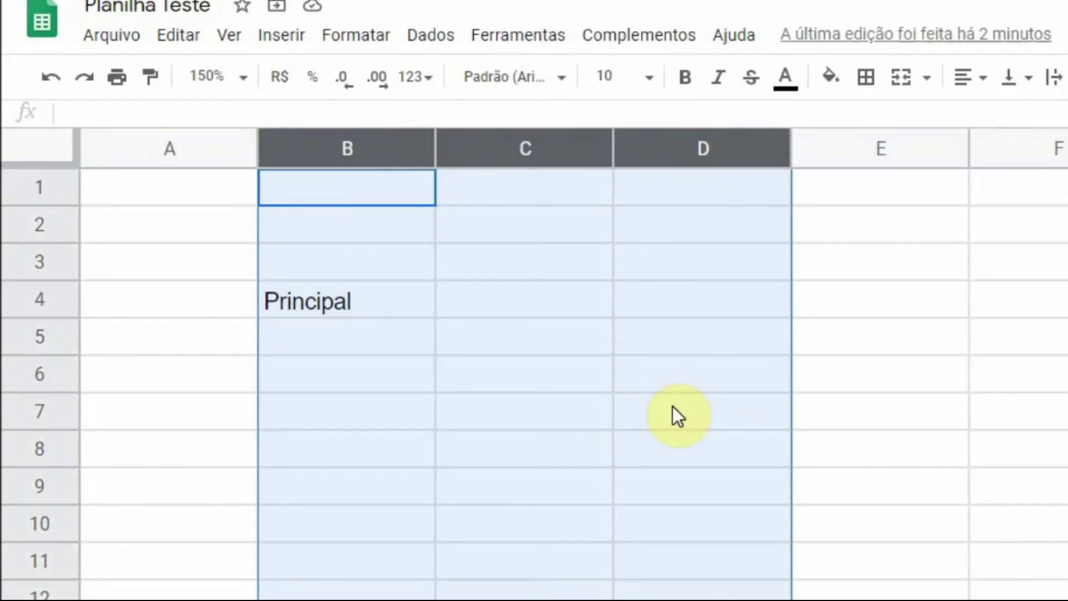
{"action": "left_click", "coordinate": [43, 303]}
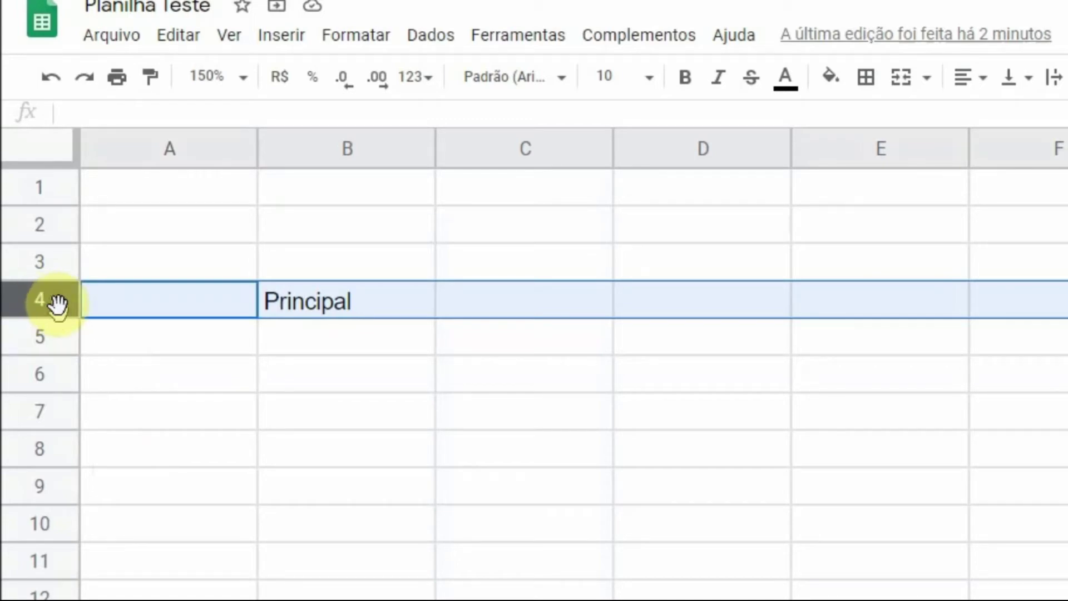
{"action": "left_click", "coordinate": [57, 416], "text": "shift"}
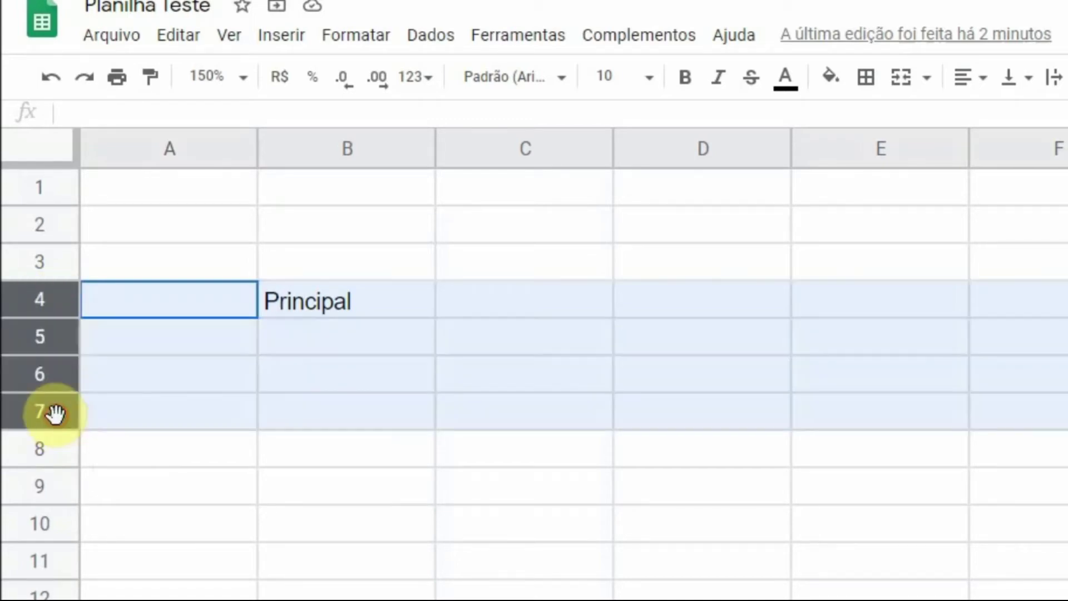
{"action": "left_click", "coordinate": [307, 493]}
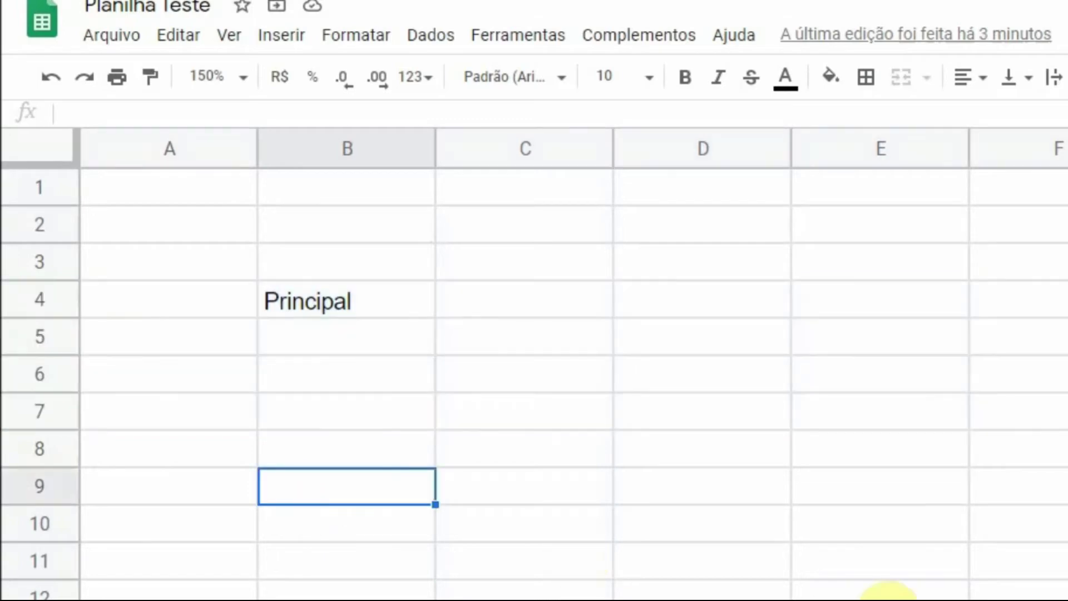
- Select the vertical cell range B4 to B8, starting from the "Principal" cell, and deselect it
{"action": "left_click", "coordinate": [412, 301]}
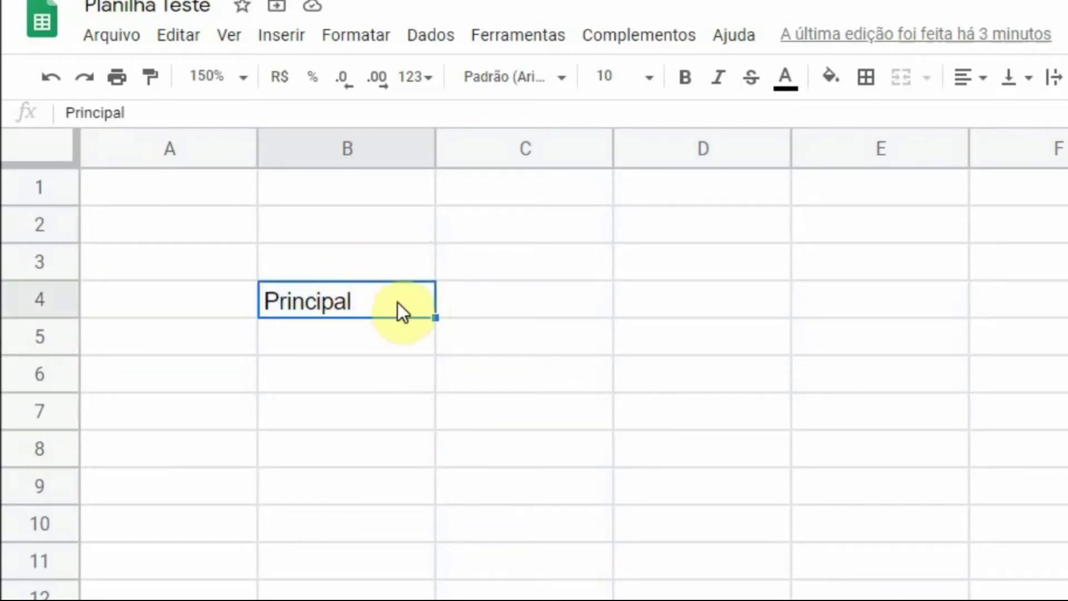
{"action": "left_click_drag", "start_coordinate": [397, 302], "coordinate": [393, 448]}
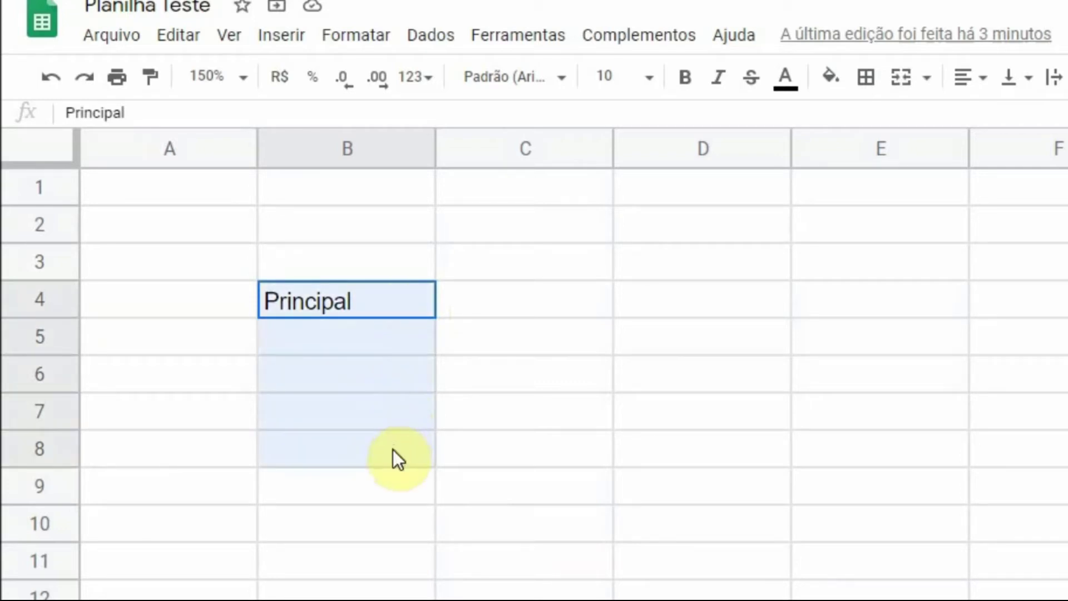
{"action": "left_click_drag", "start_coordinate": [392, 449], "coordinate": [392, 449]}
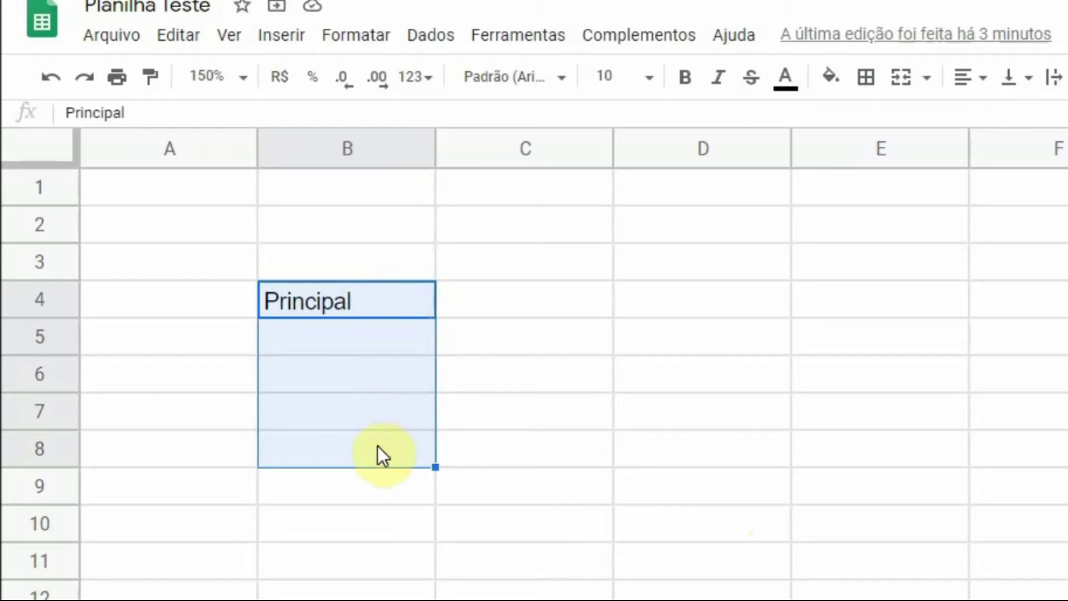
{"action": "left_click", "coordinate": [756, 276]}
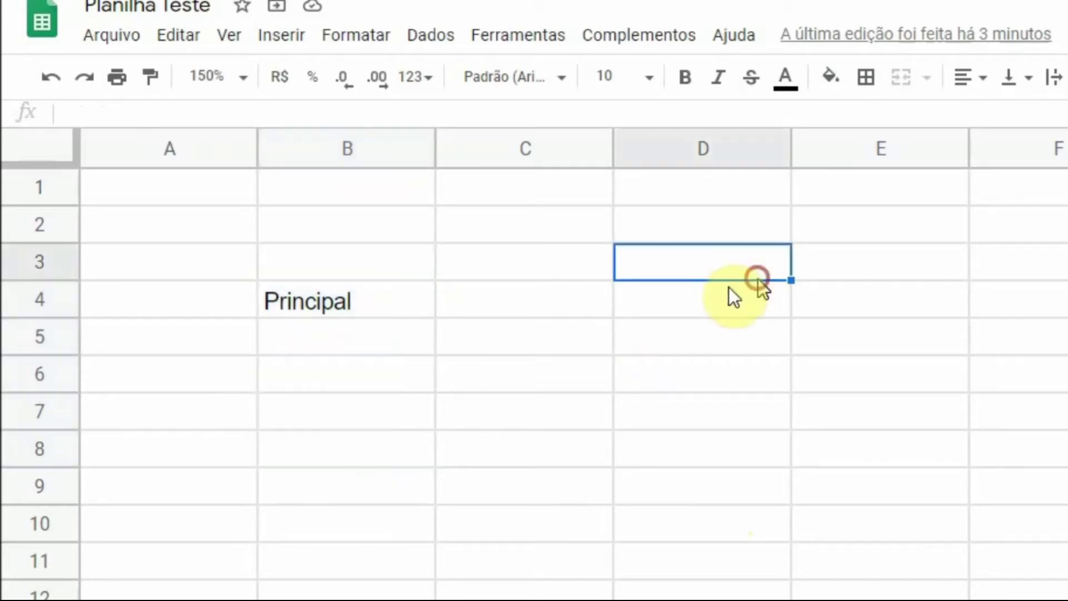
- Select the horizontal cell range B4 to E4, starting from the "Principal" cell, and deselect it
{"action": "left_click", "coordinate": [391, 303]}
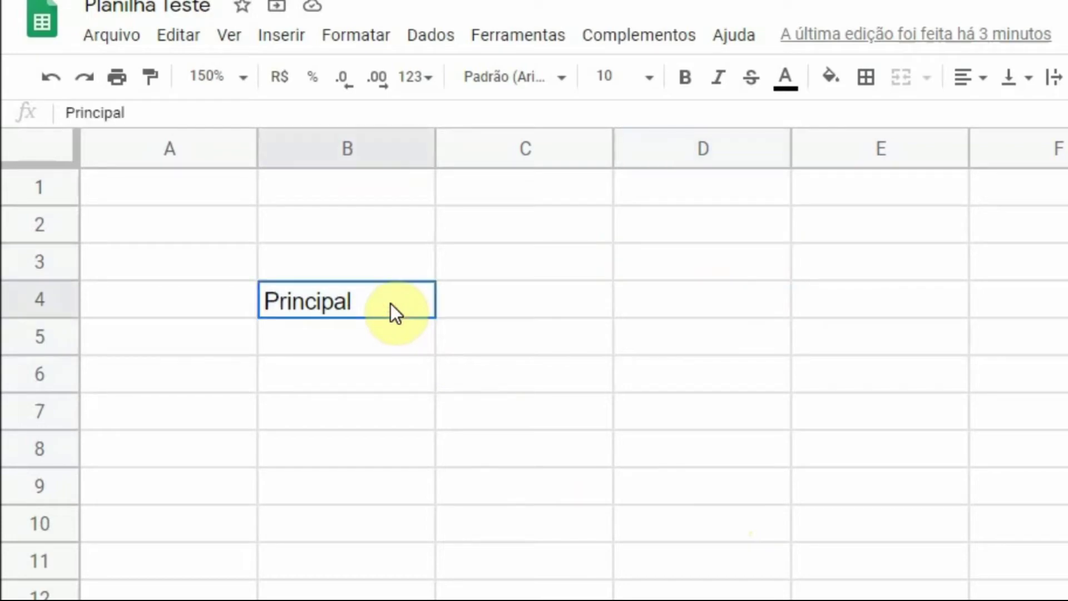
{"action": "left_click_drag", "start_coordinate": [390, 303], "coordinate": [837, 300]}
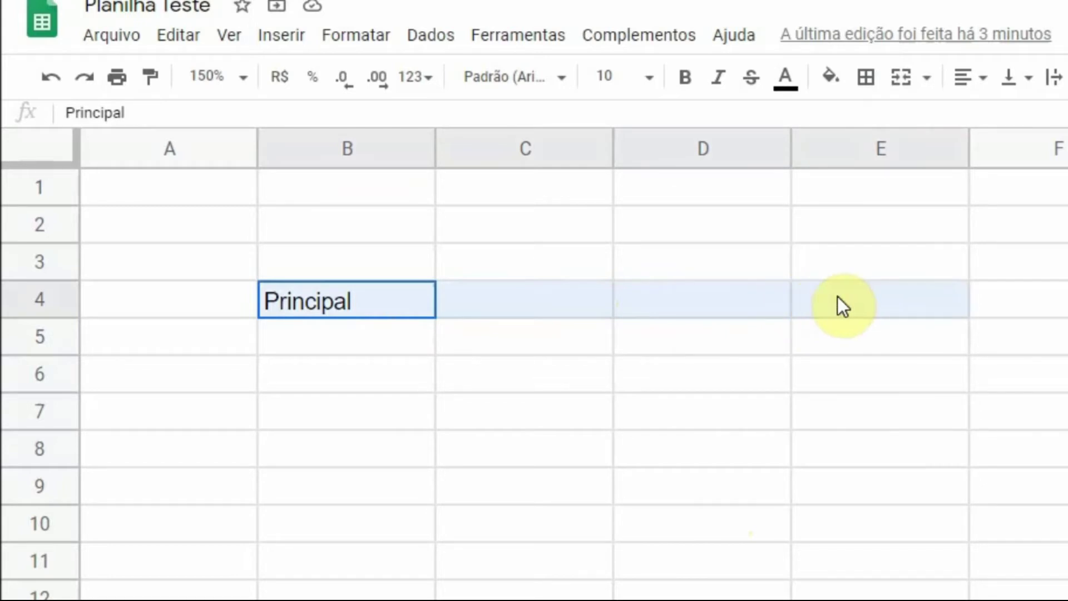
{"action": "left_click_drag", "start_coordinate": [836, 297], "coordinate": [837, 297]}
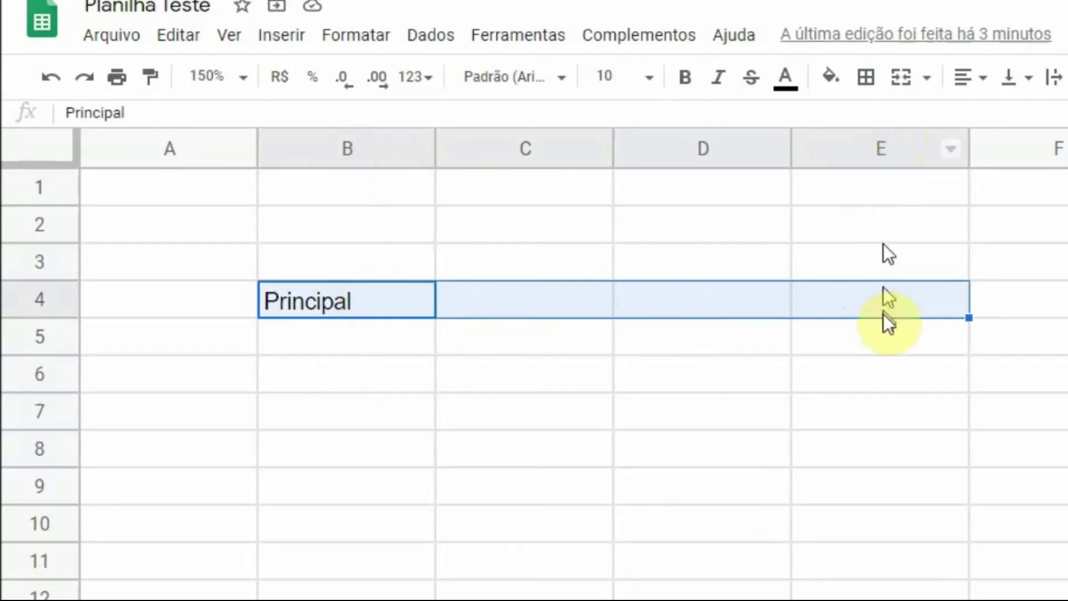
{"action": "left_click", "coordinate": [862, 466]}
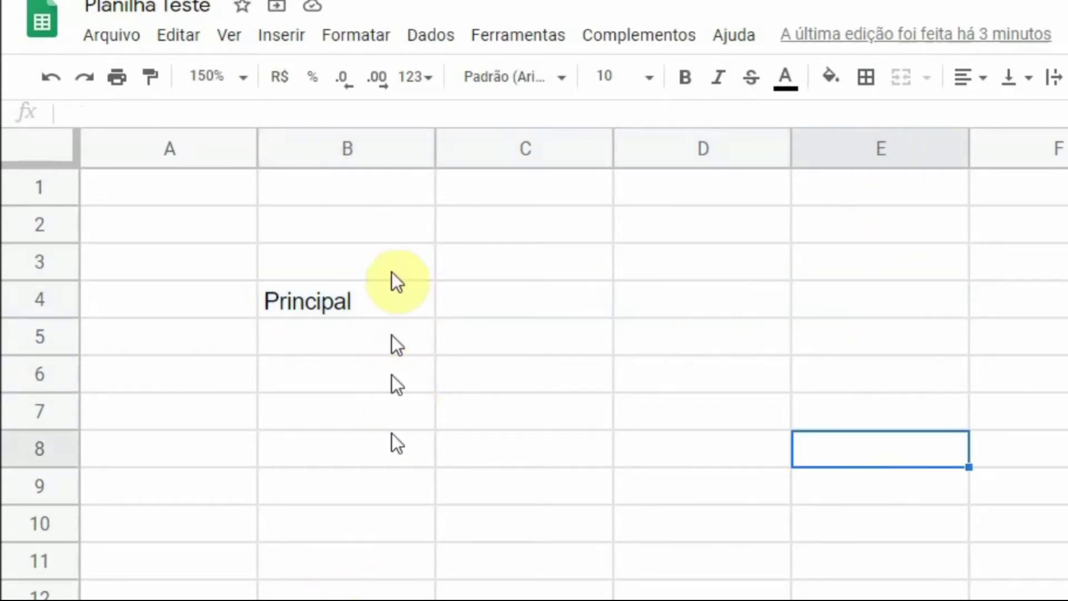
- Select the rectangular cell block B4 to D8 and deselect it
{"action": "left_click_drag", "start_coordinate": [368, 298], "coordinate": [696, 463]}
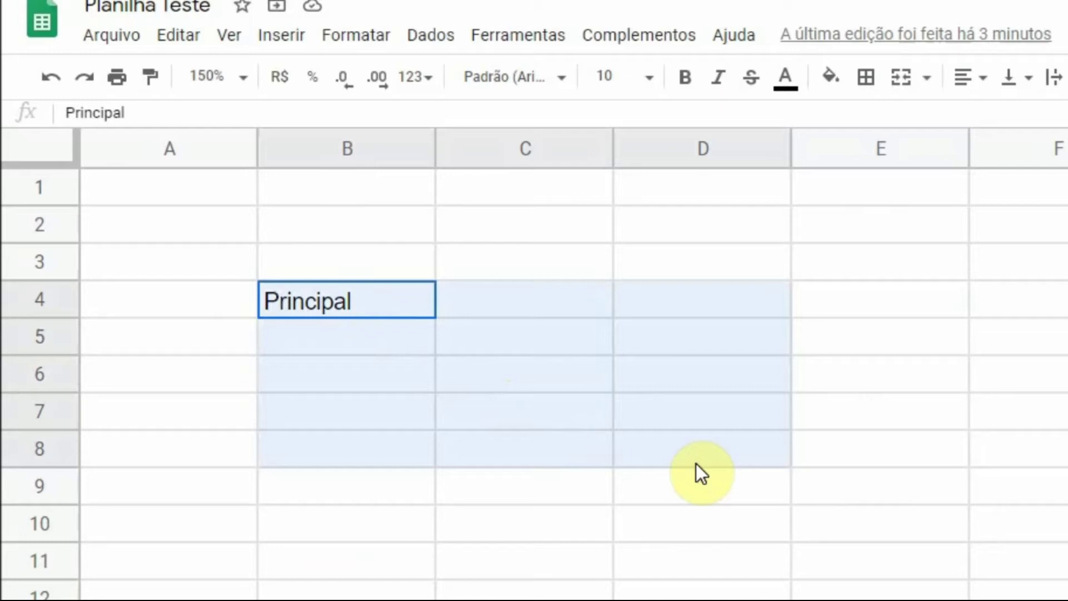
{"action": "left_click_drag", "start_coordinate": [696, 463], "coordinate": [696, 463]}
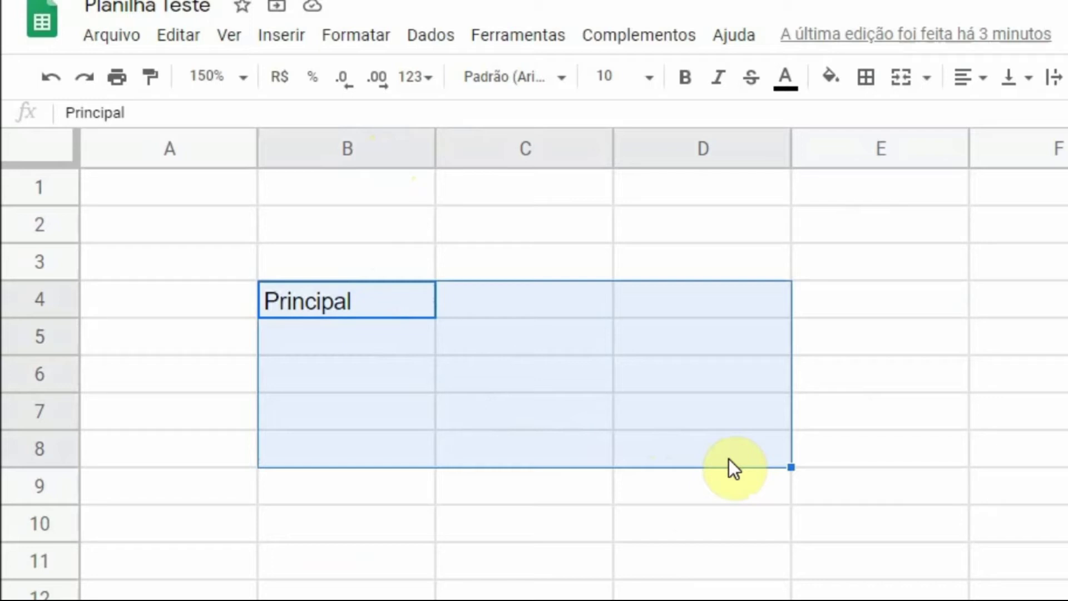
{"action": "left_click", "coordinate": [923, 219]}
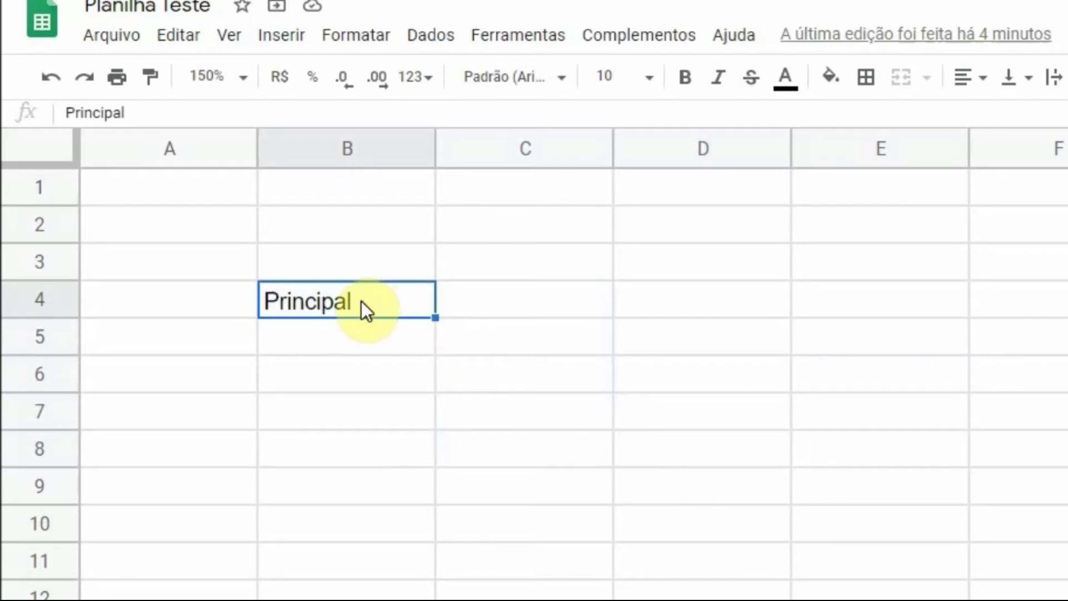
- Copy the text "Principal" from cell B4 and paste it into cell D4
{"action": "left_click", "coordinate": [203, 44]}
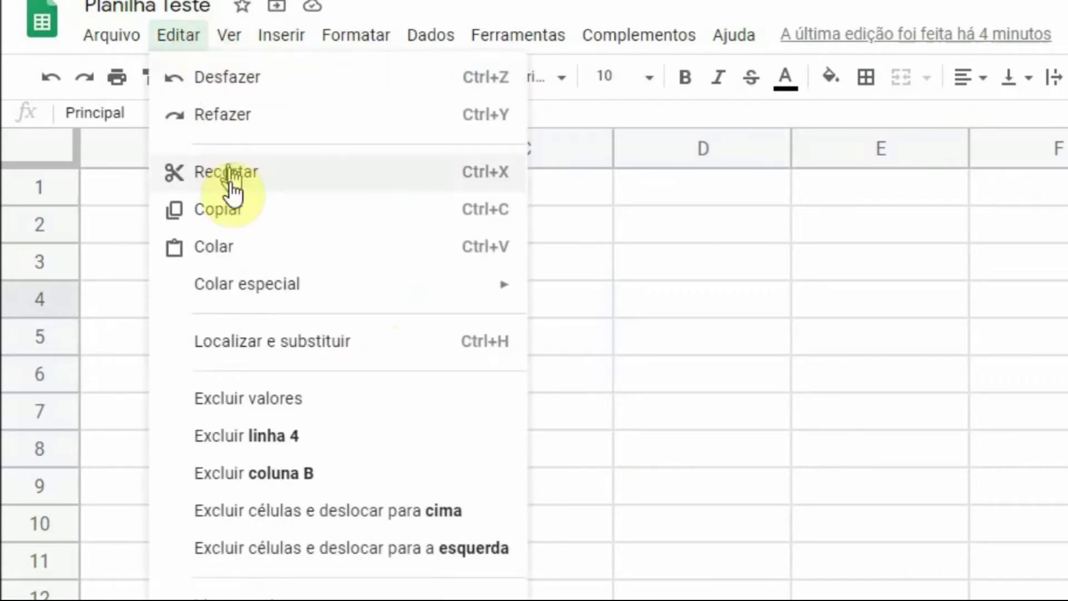
{"action": "left_click", "coordinate": [231, 206]}
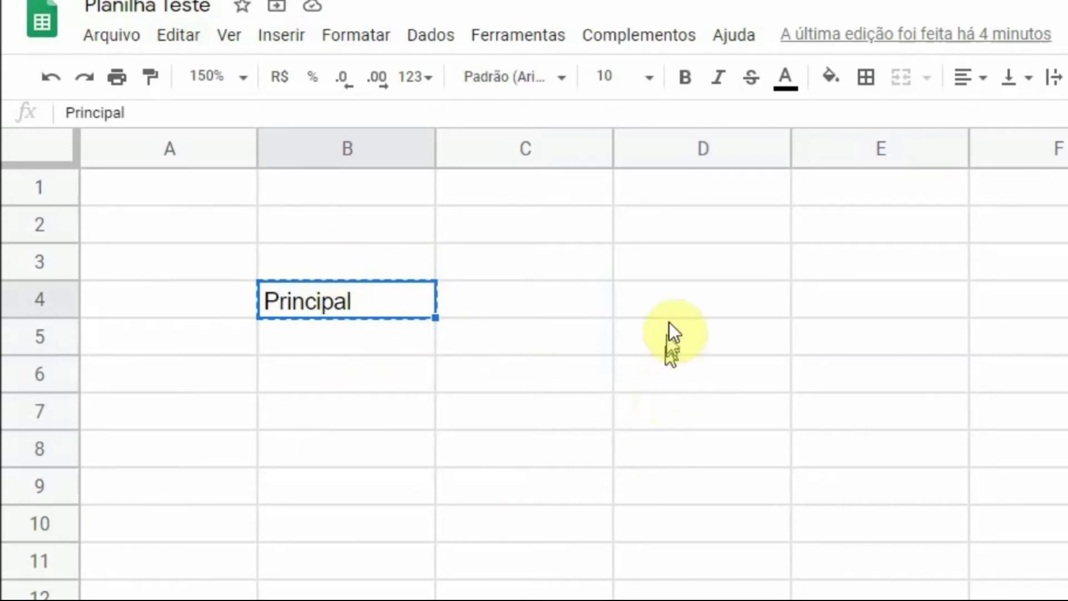
{"action": "left_click", "coordinate": [676, 297]}
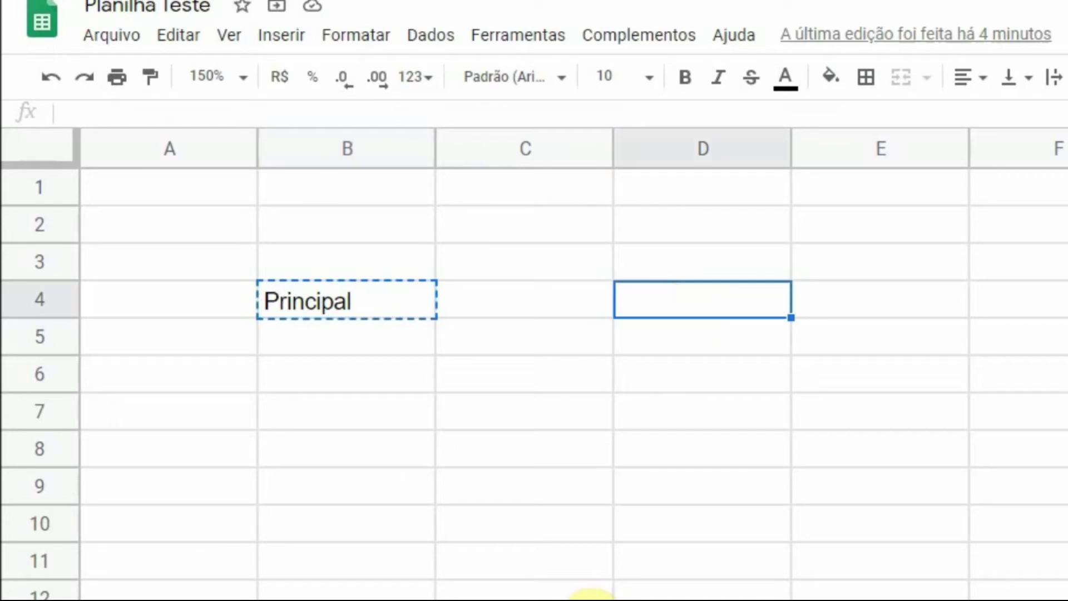
{"action": "left_click", "coordinate": [200, 42]}
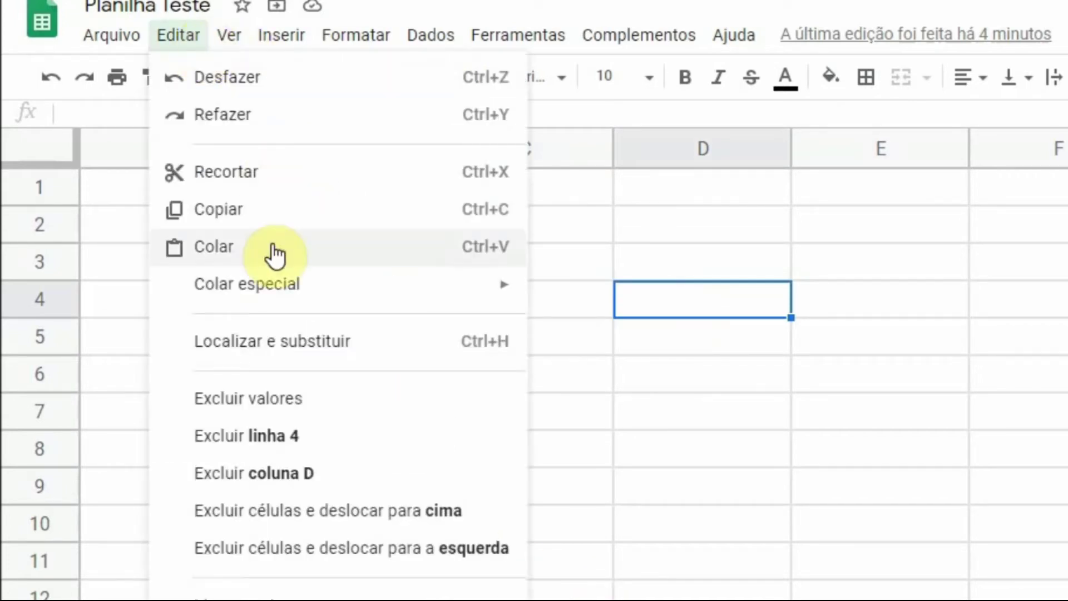
{"action": "left_click", "coordinate": [275, 248]}
{"action": "left_click", "coordinate": [679, 492]}
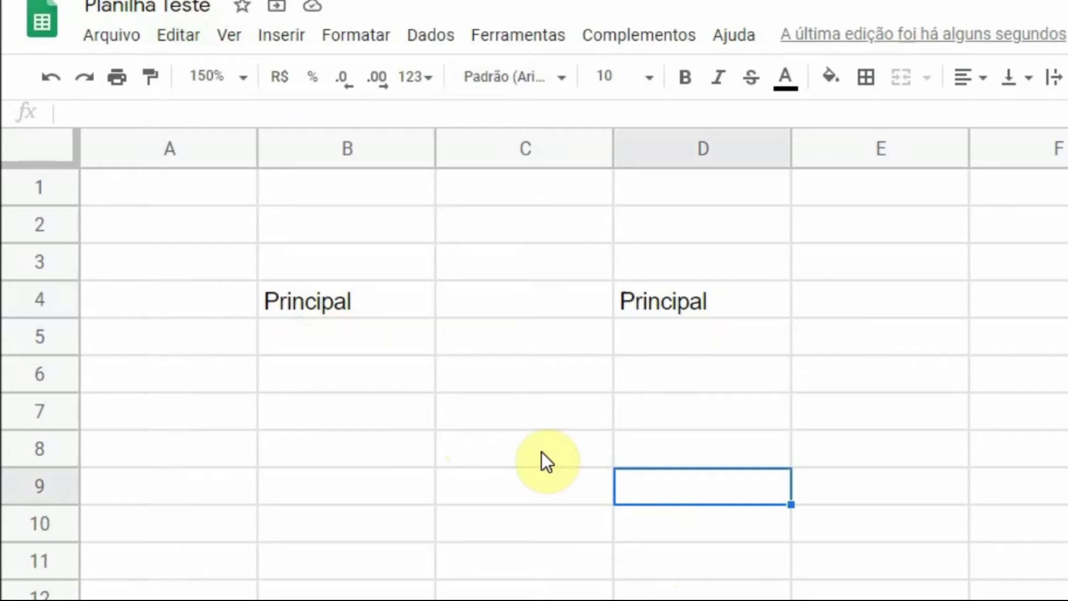
- Undo the paste into cell D4 and redo it
{"action": "left_click", "coordinate": [52, 84]}
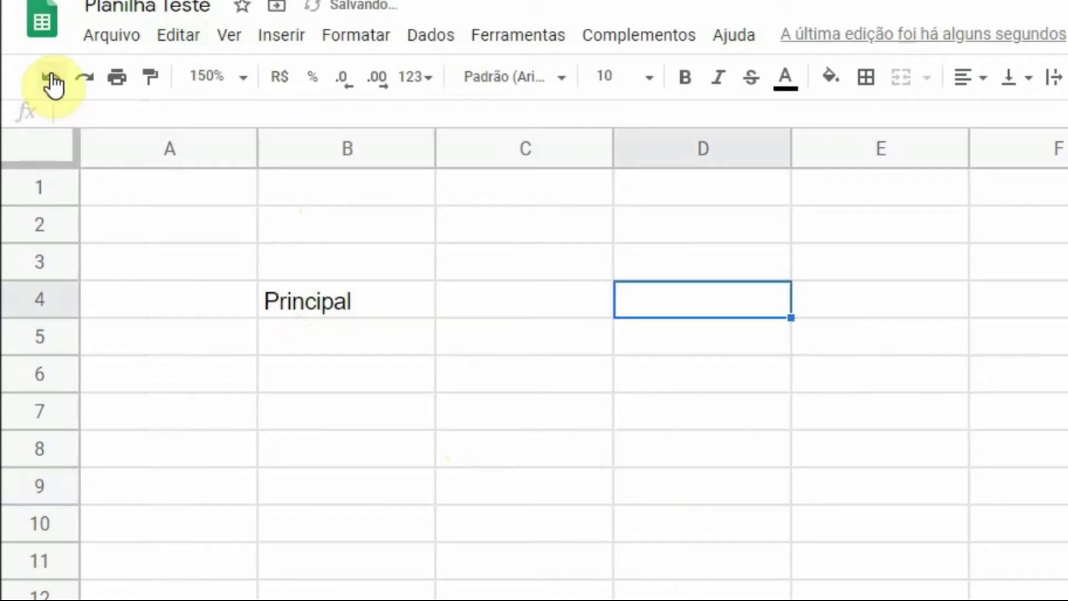
{"action": "left_click", "coordinate": [85, 84]}
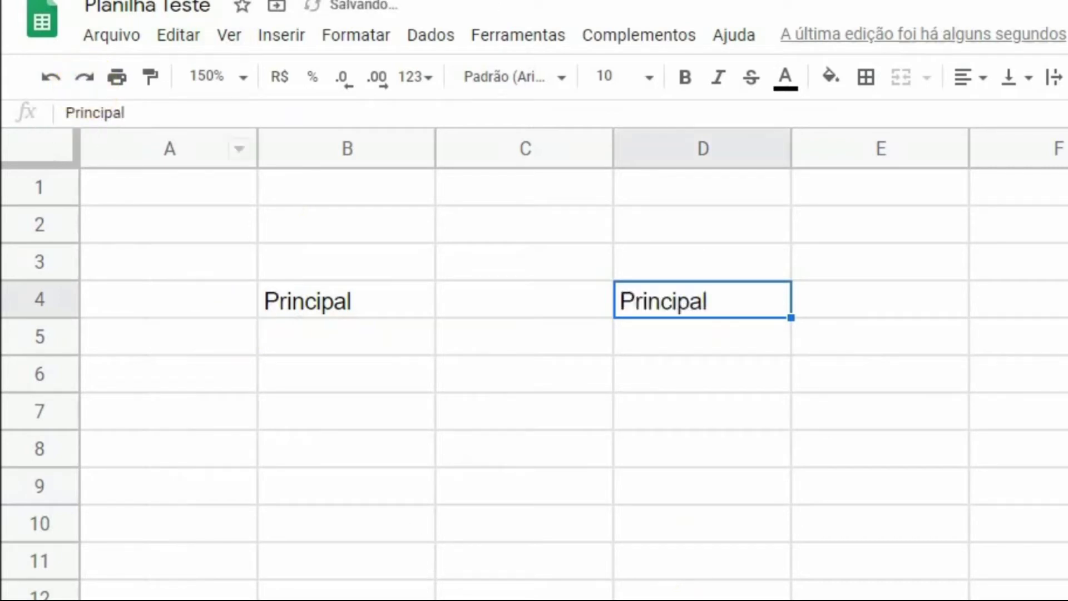
- Copy the cell range B4 to D4 and paste it into row 5, starting at cell B5
{"action": "left_click_drag", "start_coordinate": [358, 314], "coordinate": [632, 301]}
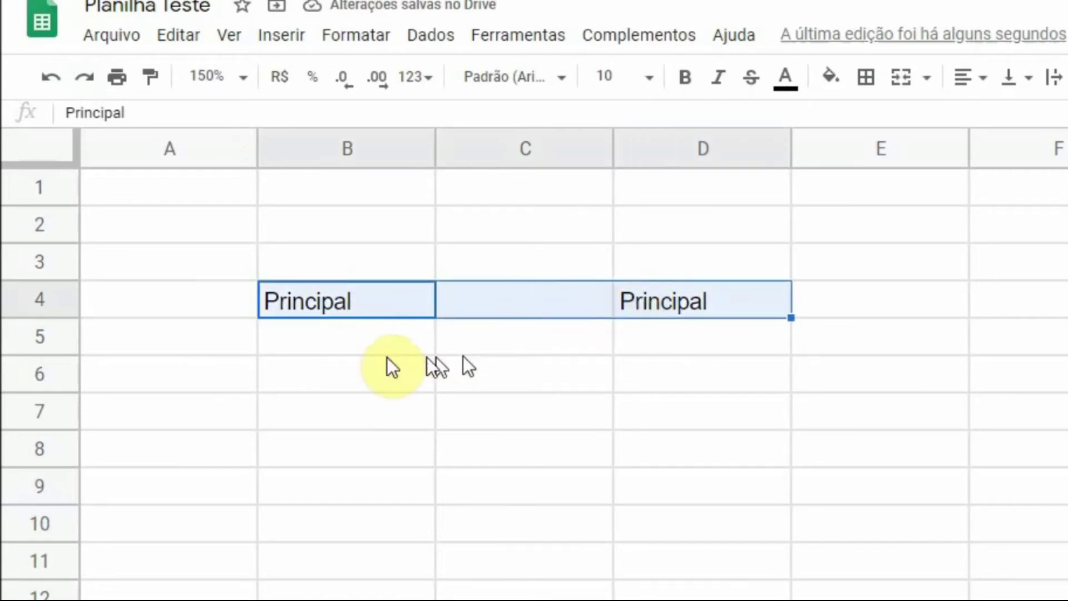
{"action": "key", "text": "ctrl+c"}
{"action": "left_click", "coordinate": [331, 340]}
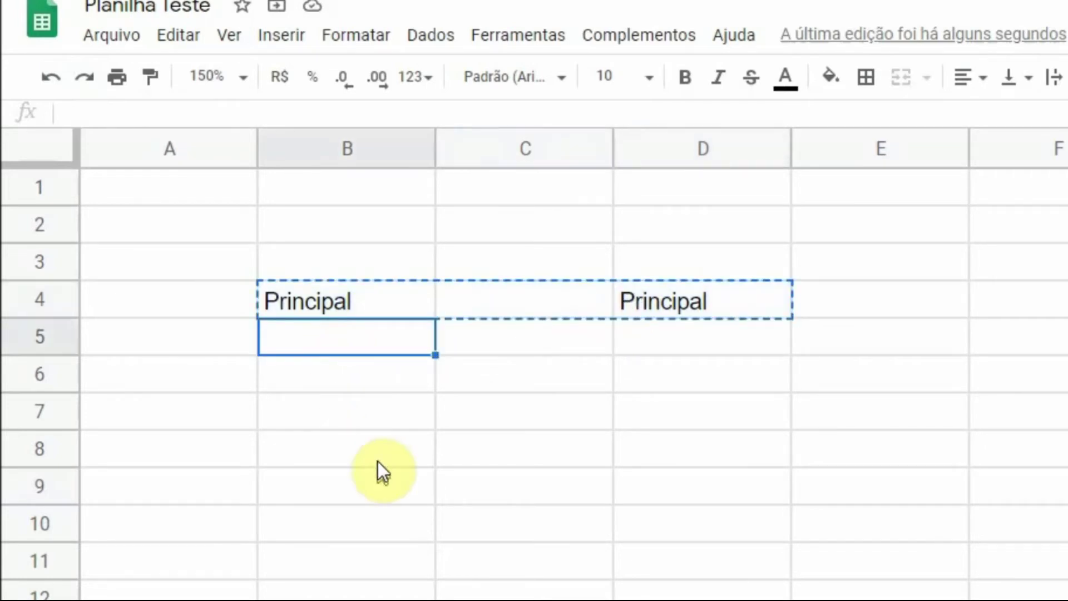
{"action": "key", "text": "ctrl+v"}
{"action": "left_click", "coordinate": [381, 452]}
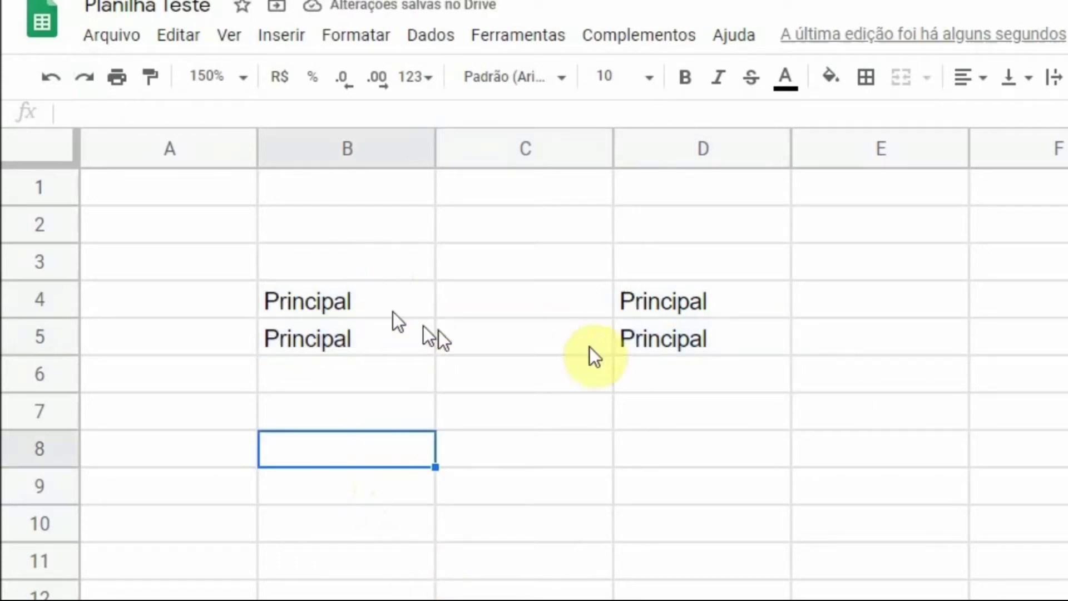
- Cut the cell range D4 to D5 and paste it into column C, starting at cell C4
{"action": "left_click_drag", "start_coordinate": [672, 296], "coordinate": [673, 340]}
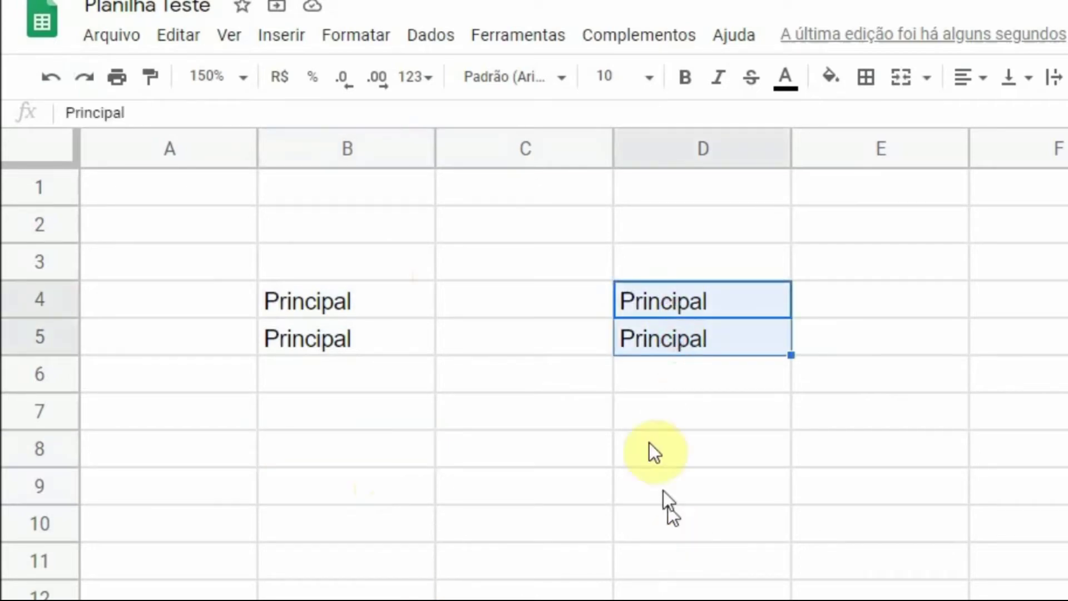
{"action": "key", "text": "ctrl+c"}
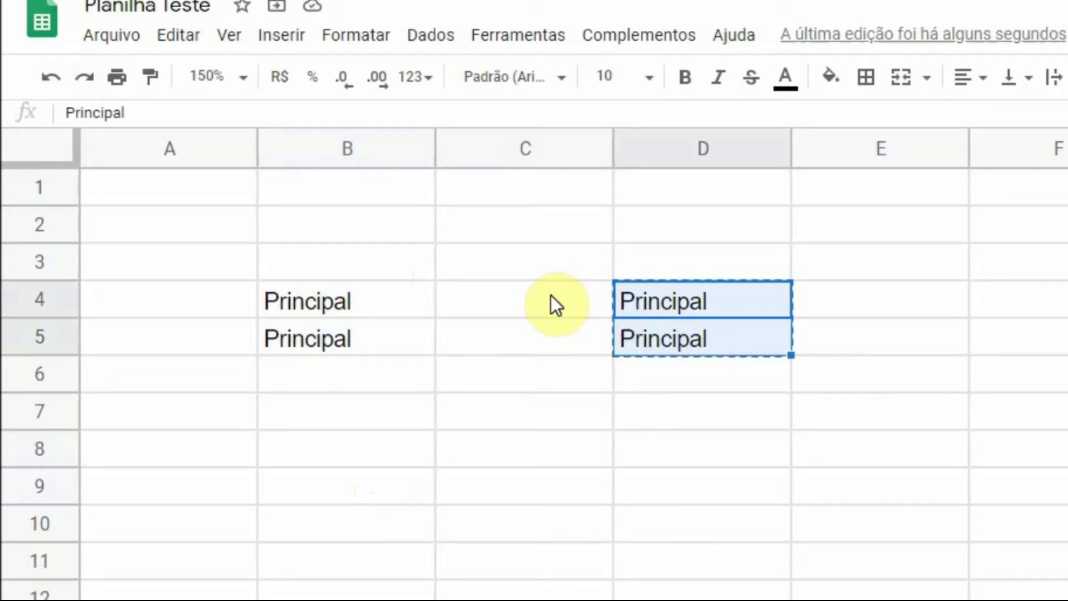
{"action": "left_click", "coordinate": [182, 43]}
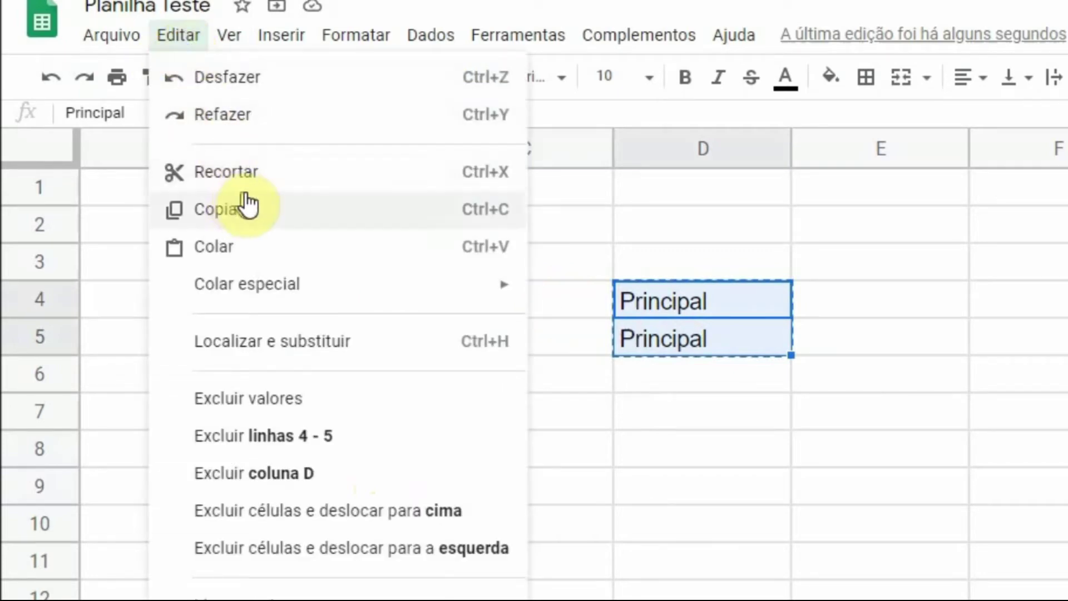
{"action": "left_click", "coordinate": [503, 298]}
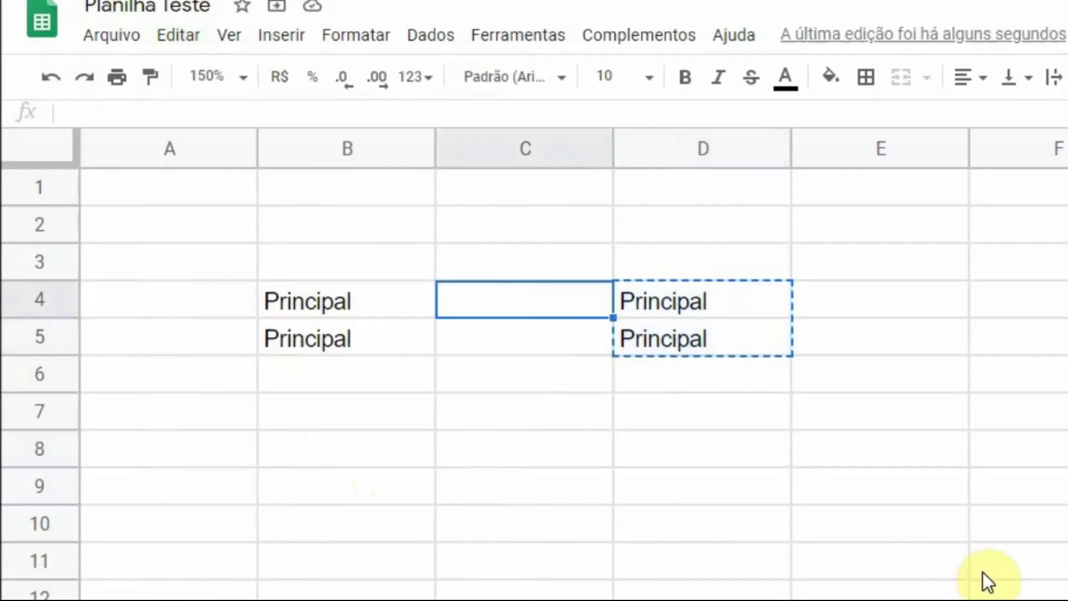
{"action": "left_click", "coordinate": [189, 34]}
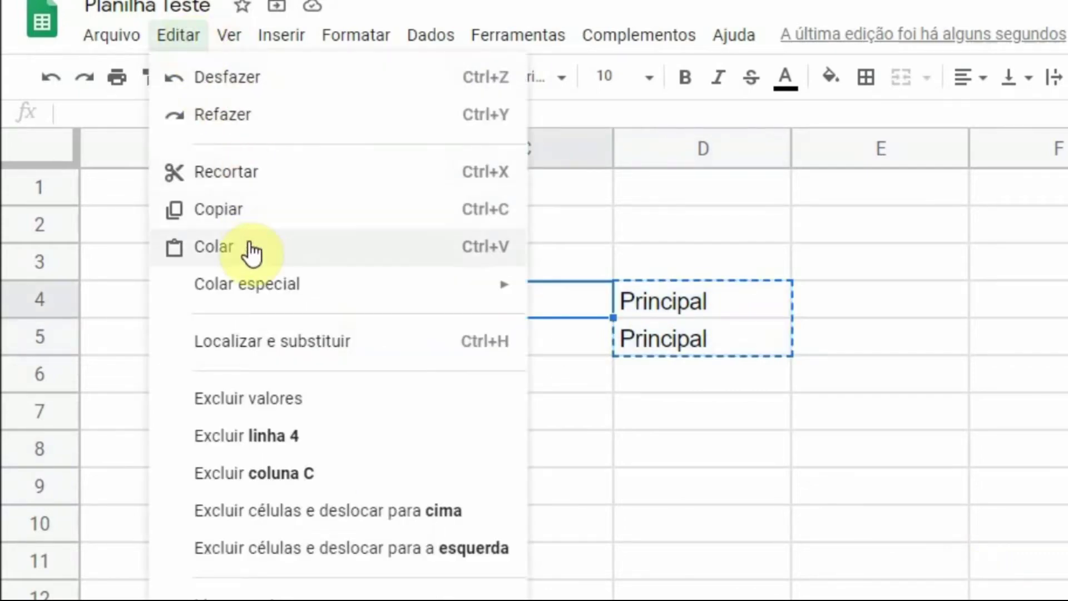
{"action": "left_click", "coordinate": [249, 246]}
{"action": "left_click", "coordinate": [291, 487]}
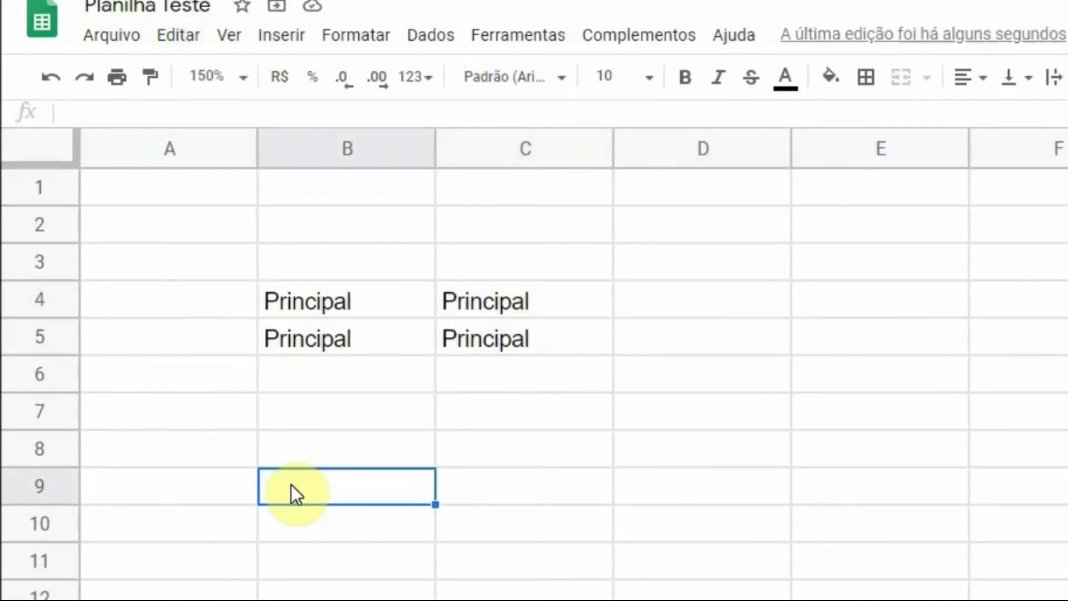
- Insert one blank row above row 5
{"action": "left_click", "coordinate": [60, 335]}
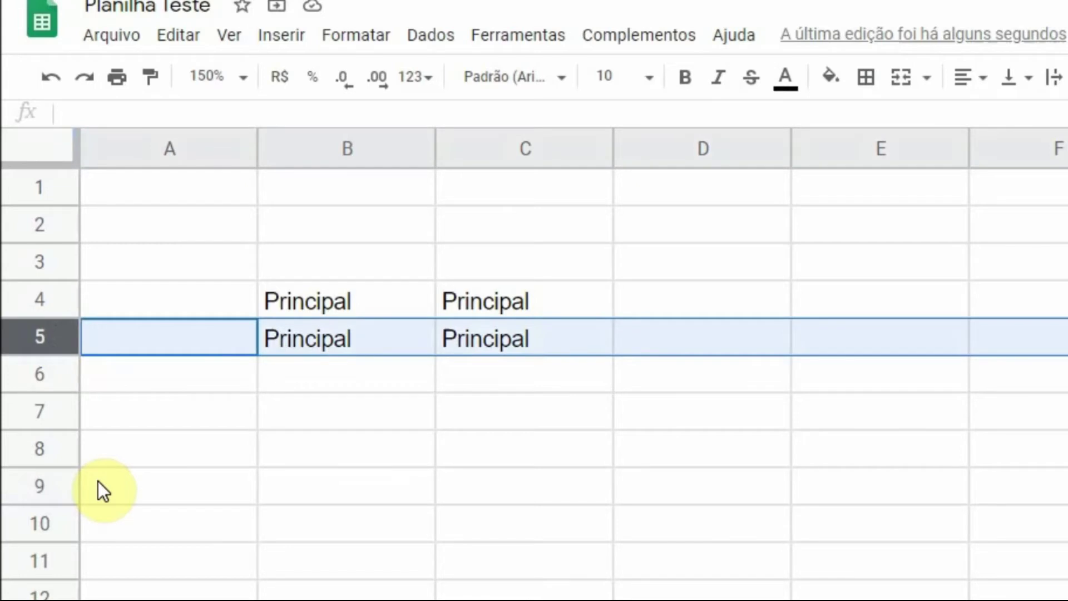
{"action": "right_click", "coordinate": [41, 333]}
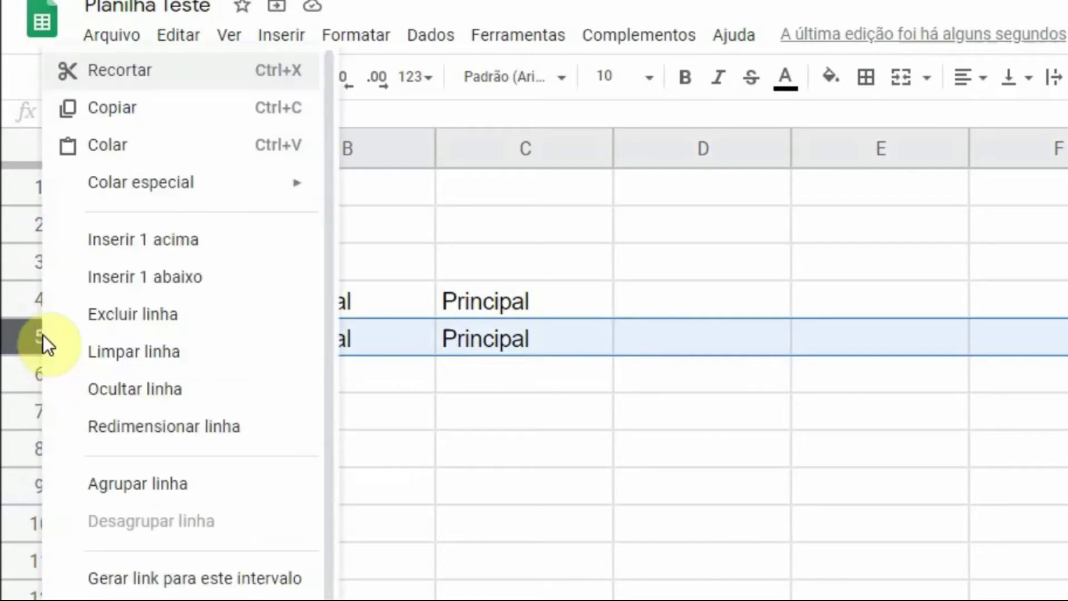
{"action": "left_click", "coordinate": [214, 244]}
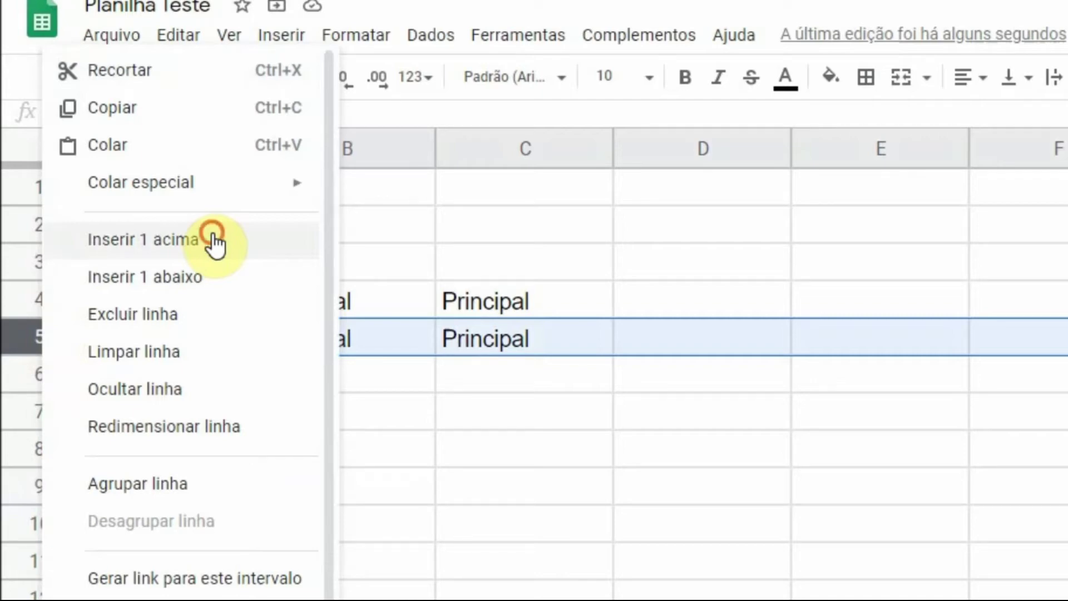
{"action": "left_click", "coordinate": [380, 502]}
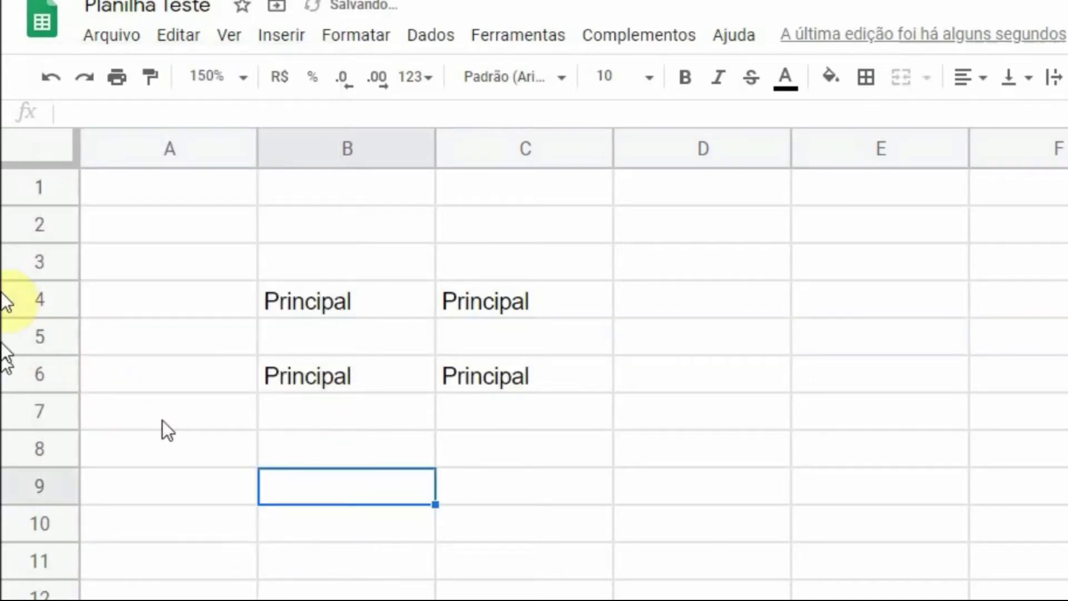
- Select rows 6 to 8 and insert three blank rows above them
{"action": "left_click", "coordinate": [39, 454]}
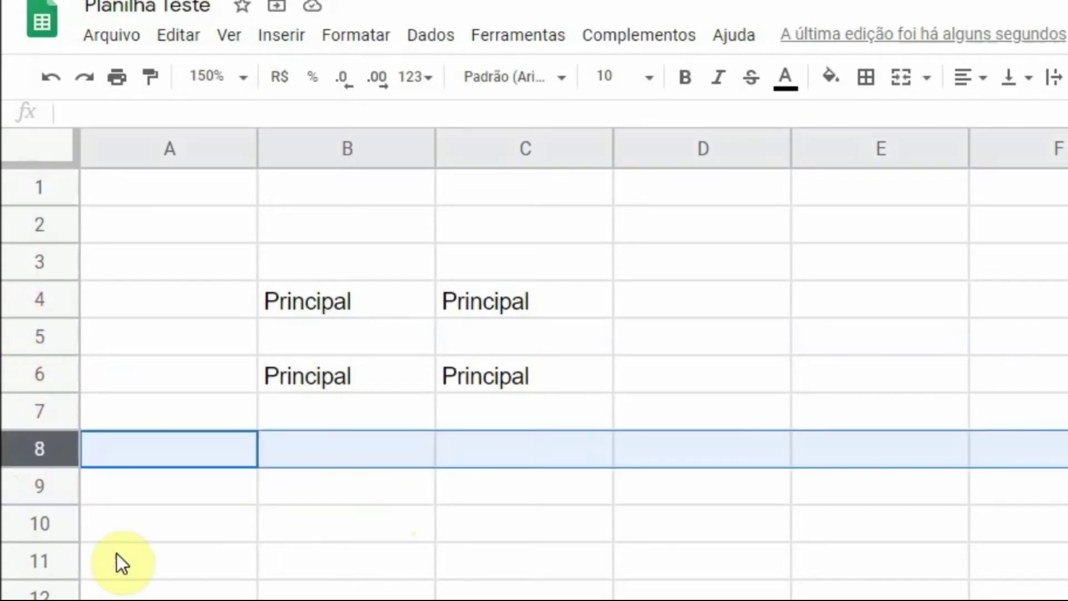
{"action": "left_click", "coordinate": [28, 367], "text": "shift"}
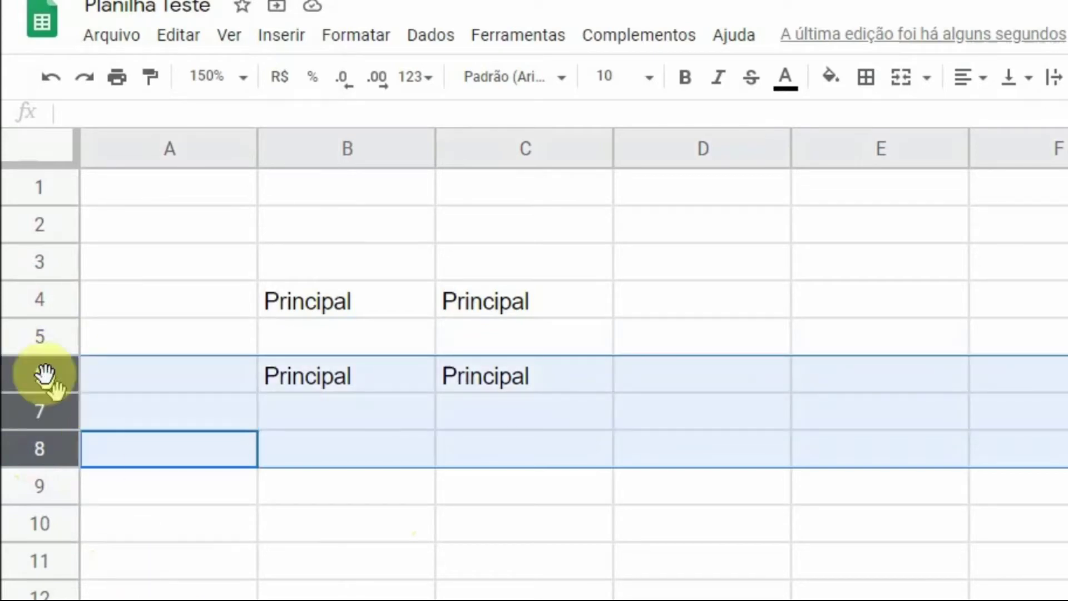
{"action": "right_click", "coordinate": [44, 372]}
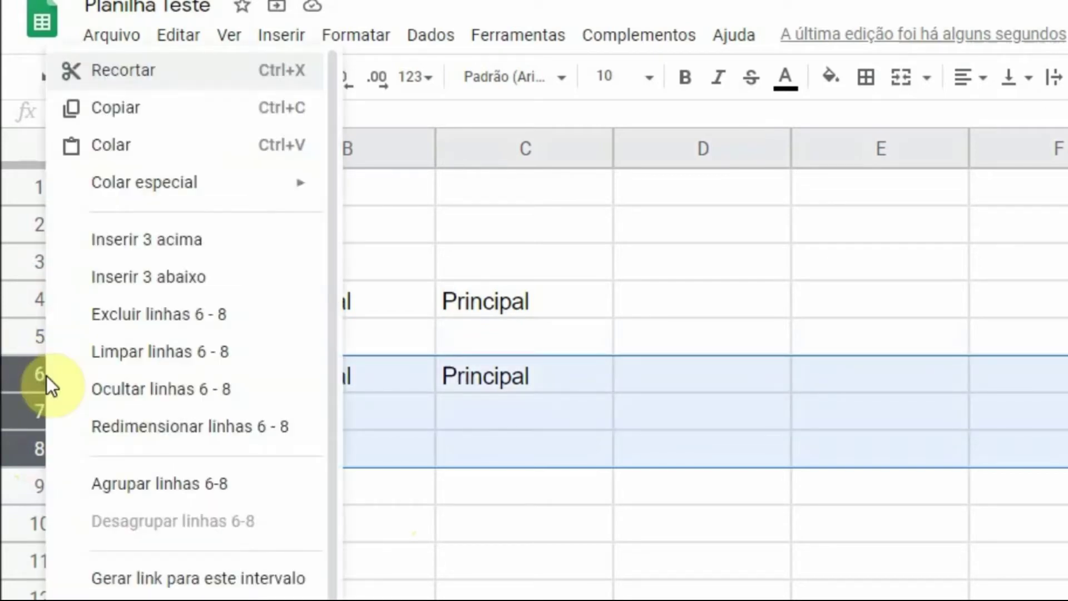
{"action": "left_click", "coordinate": [177, 253]}
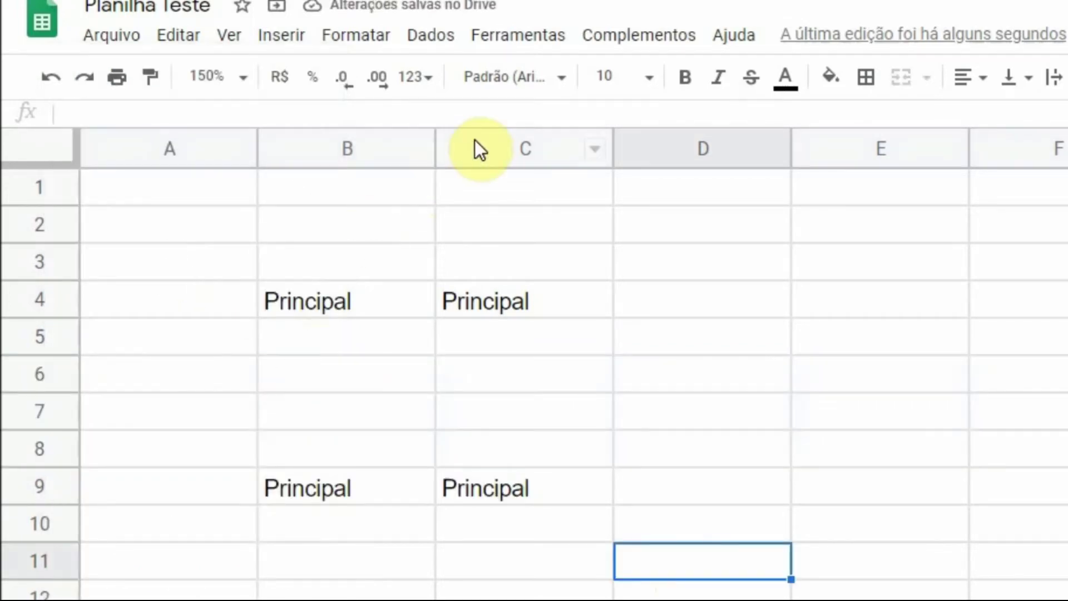
- Insert one blank column to the left of column C
{"action": "left_click", "coordinate": [475, 139]}
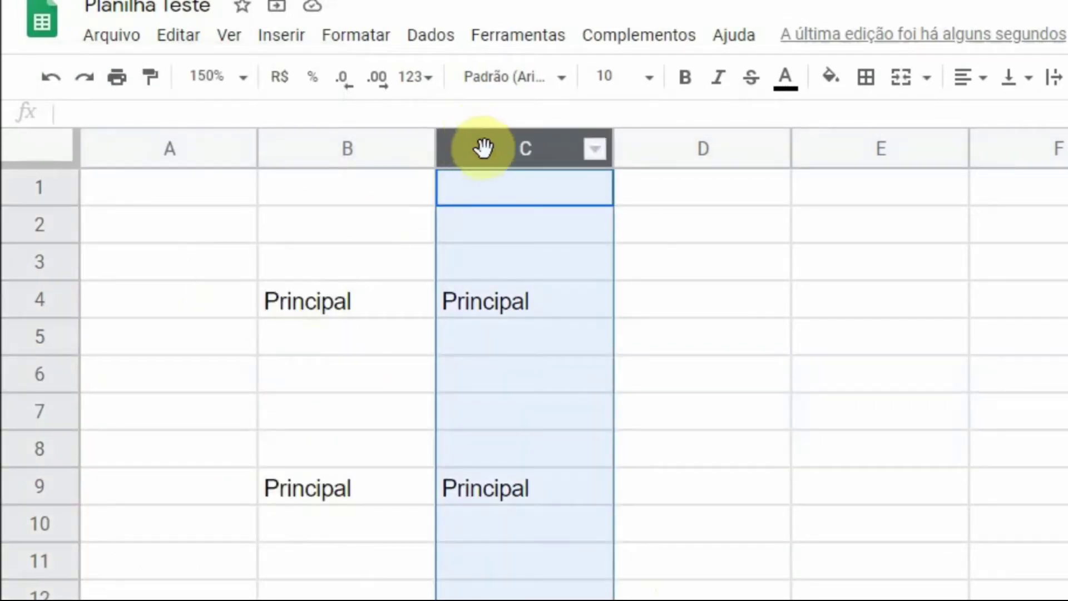
{"action": "right_click", "coordinate": [483, 147]}
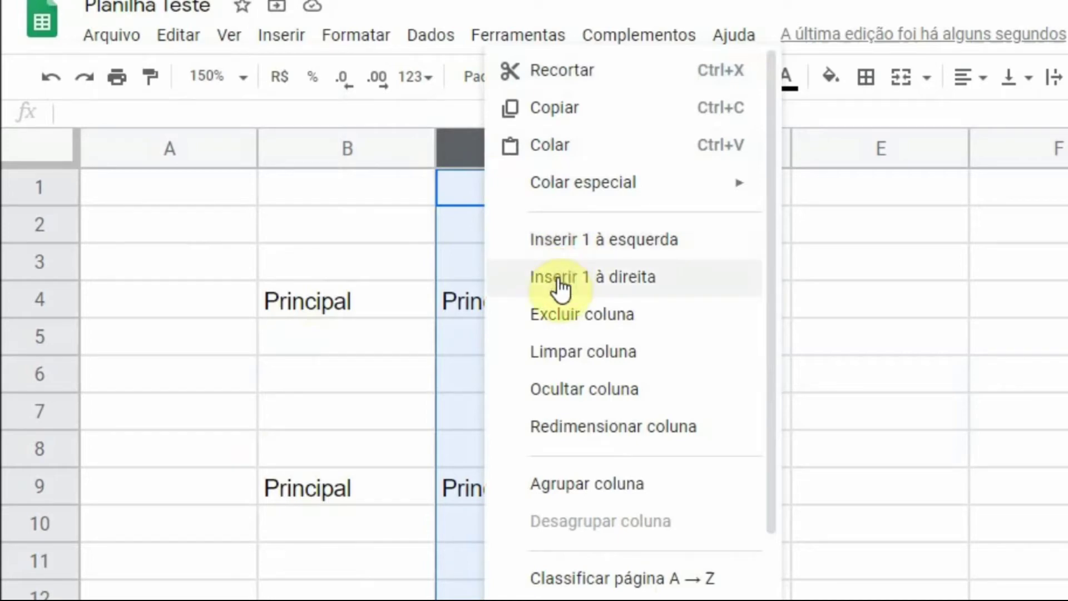
{"action": "left_click", "coordinate": [562, 243]}
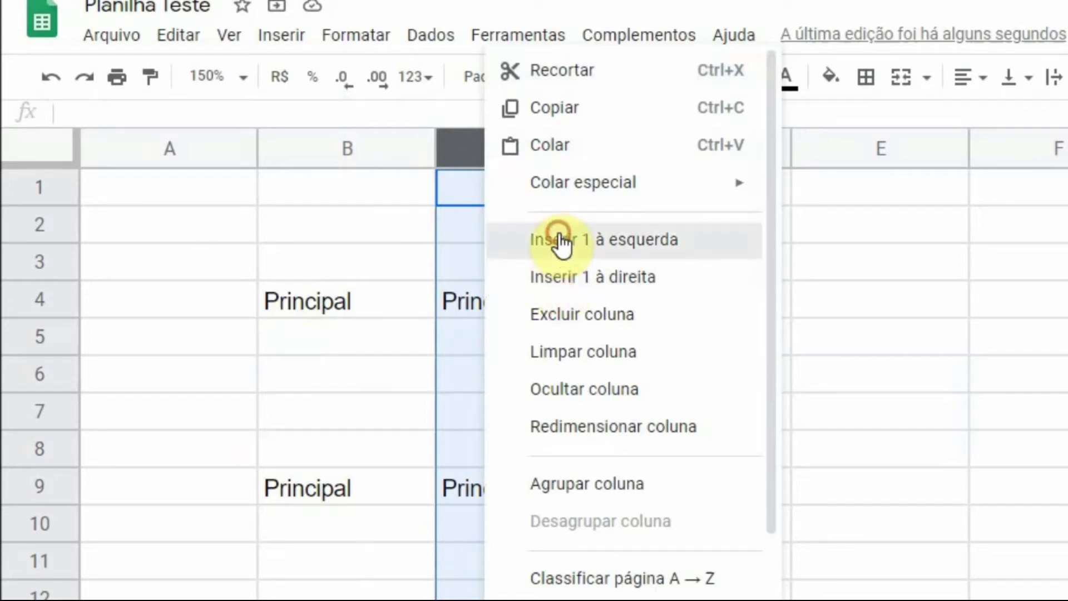
{"action": "left_click", "coordinate": [631, 349]}
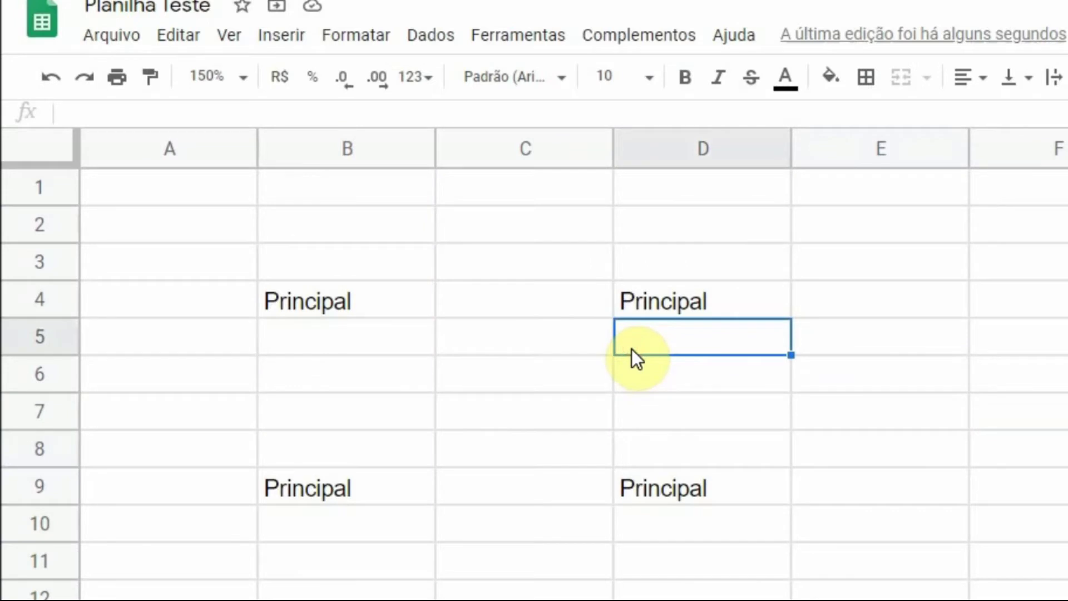
- Delete the empty column C between the two text columns
{"action": "left_click", "coordinate": [532, 151]}
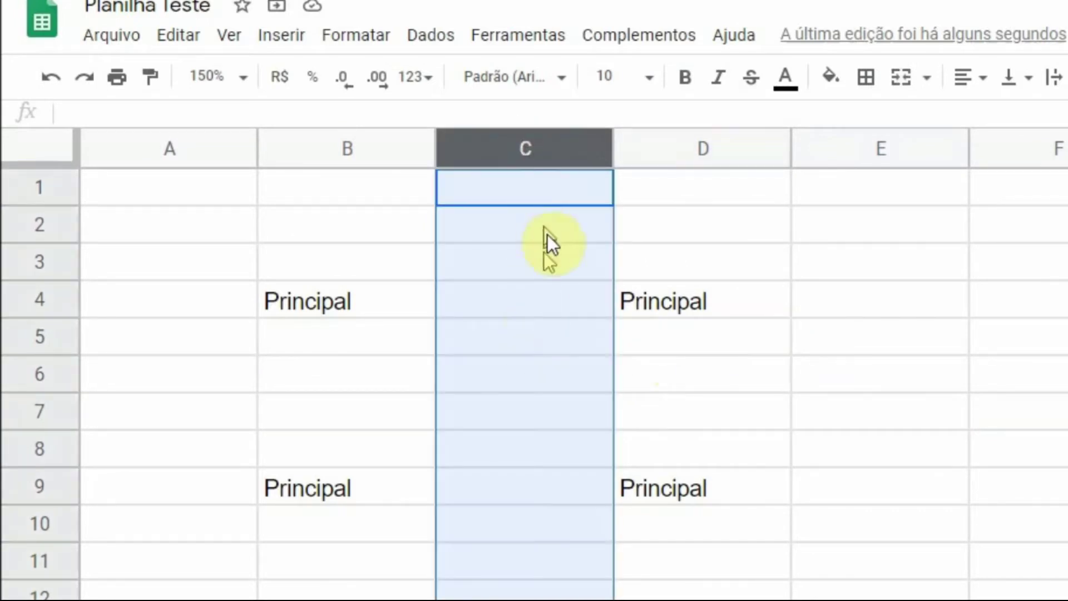
{"action": "right_click", "coordinate": [503, 159]}
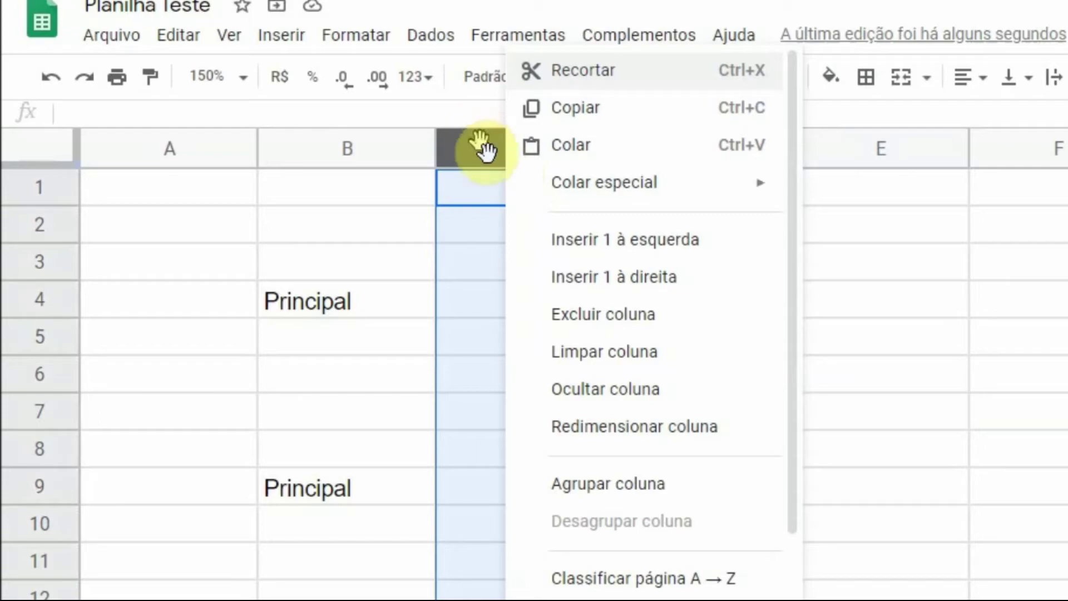
{"action": "left_click", "coordinate": [603, 314]}
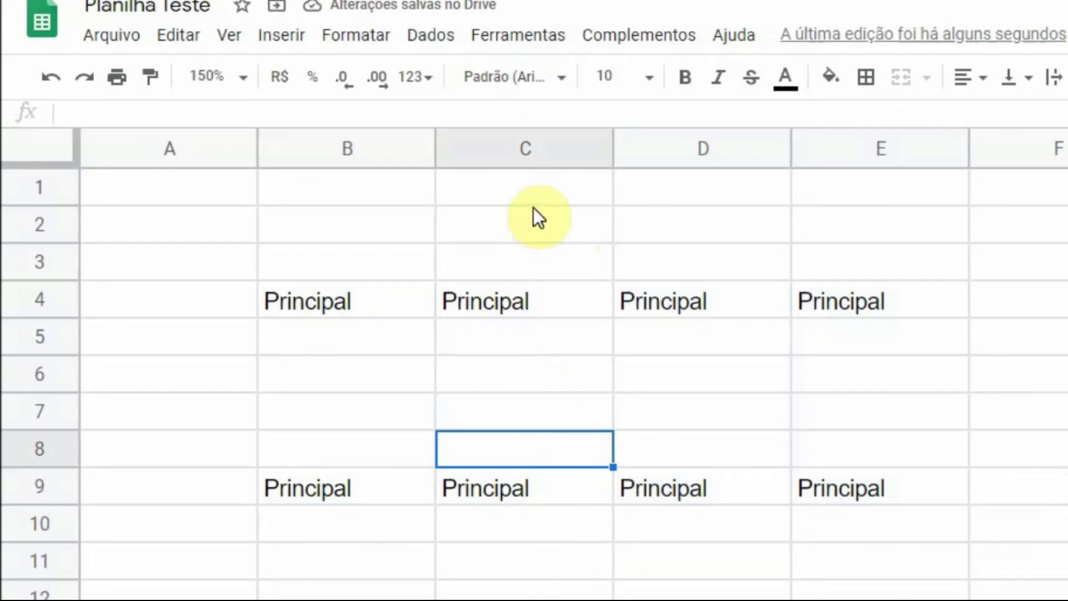
- Clear the contents of column C and delete the emptied column
{"action": "right_click", "coordinate": [523, 152]}
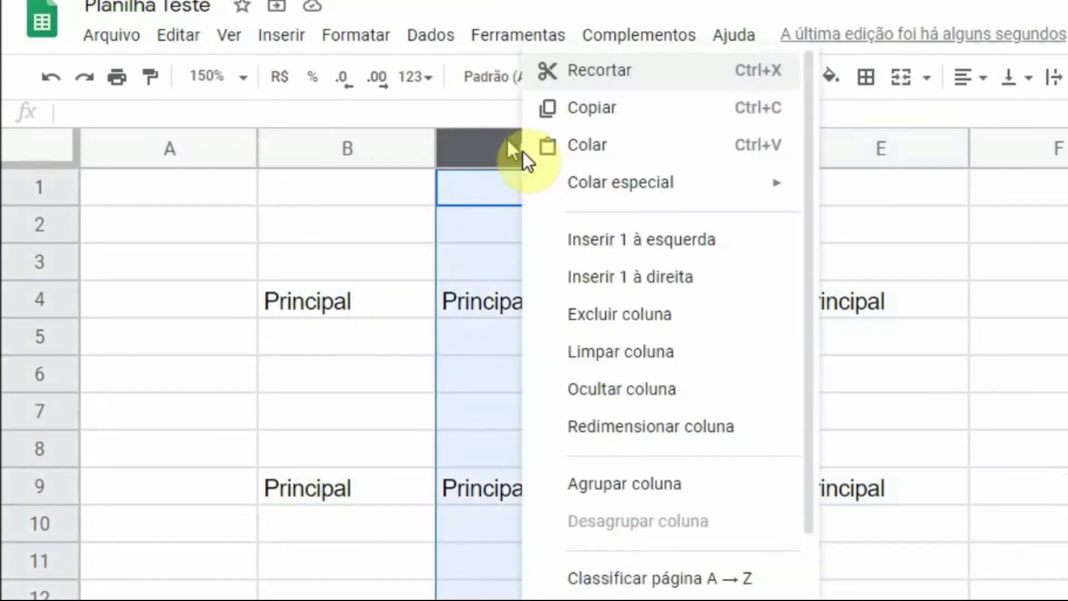
{"action": "left_click", "coordinate": [633, 361]}
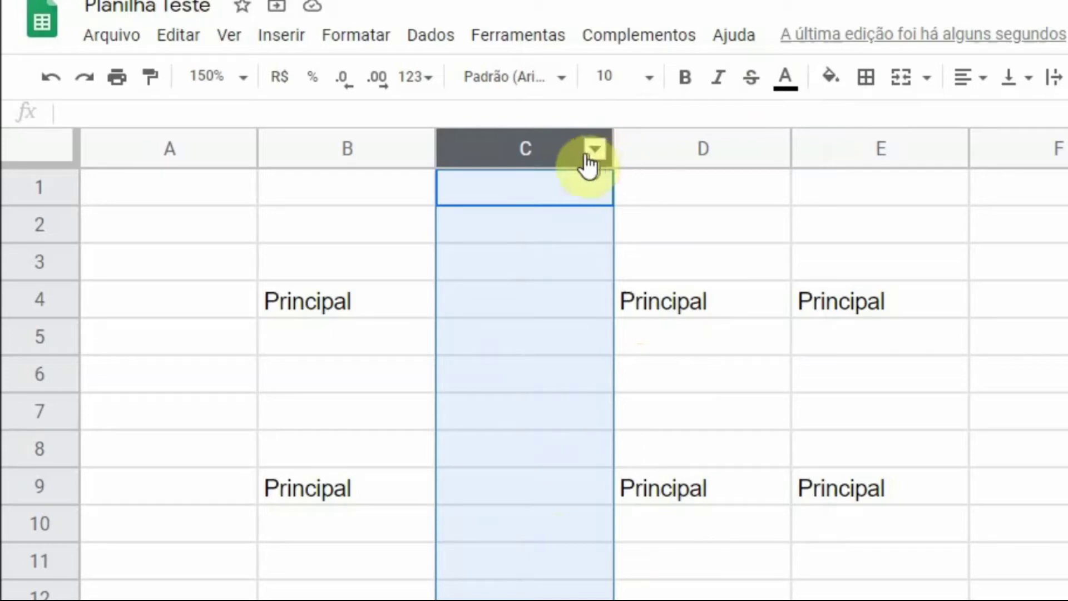
{"action": "right_click", "coordinate": [552, 154]}
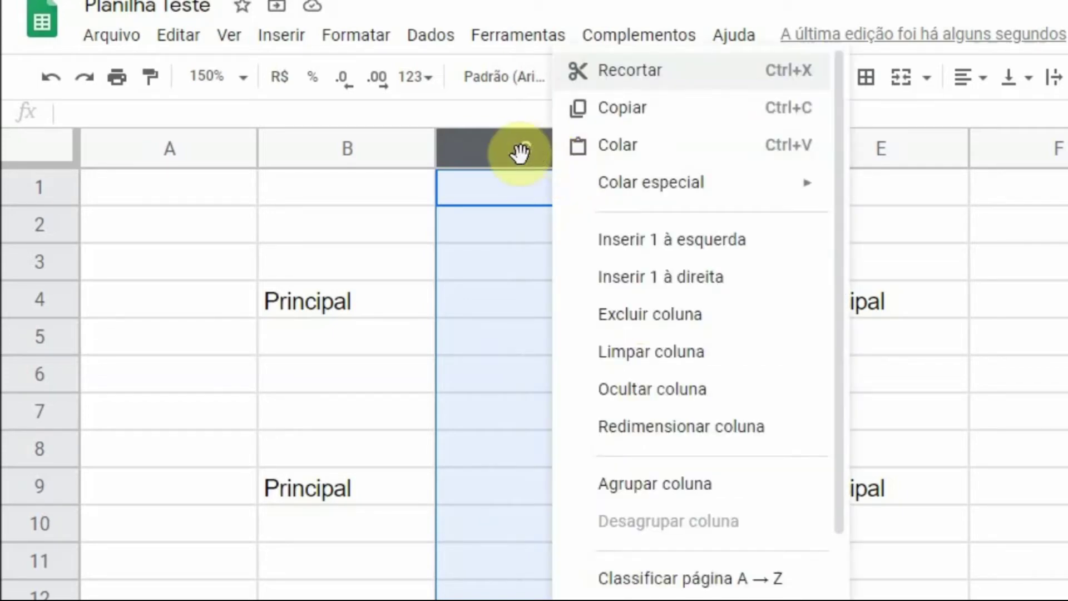
{"action": "left_click", "coordinate": [669, 320]}
{"action": "left_click", "coordinate": [646, 530]}
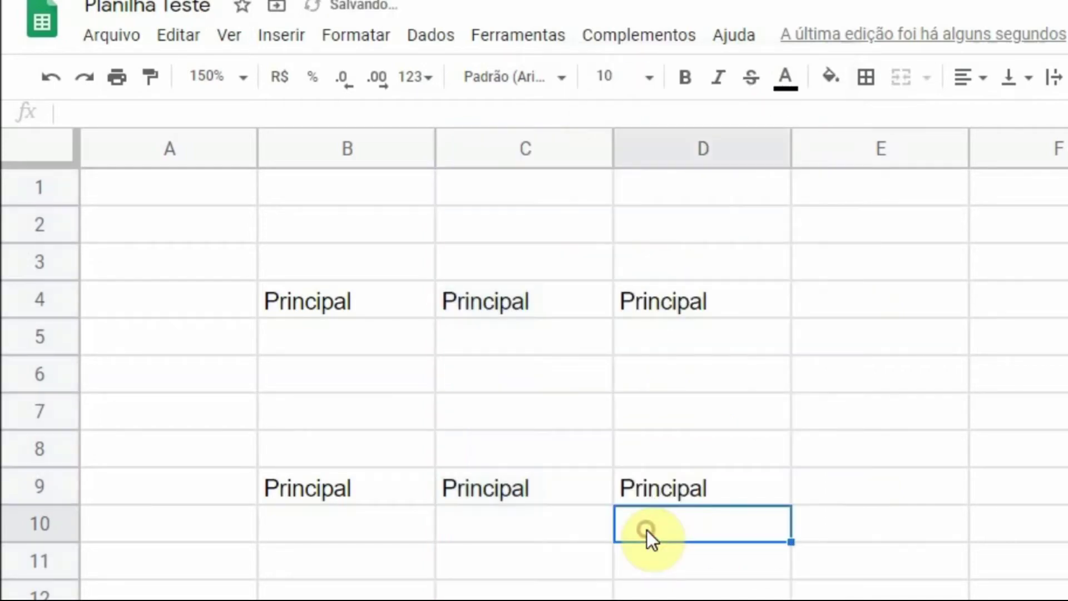
- Select the empty rows 5 and 6 and delete them together
{"action": "left_click", "coordinate": [54, 335]}
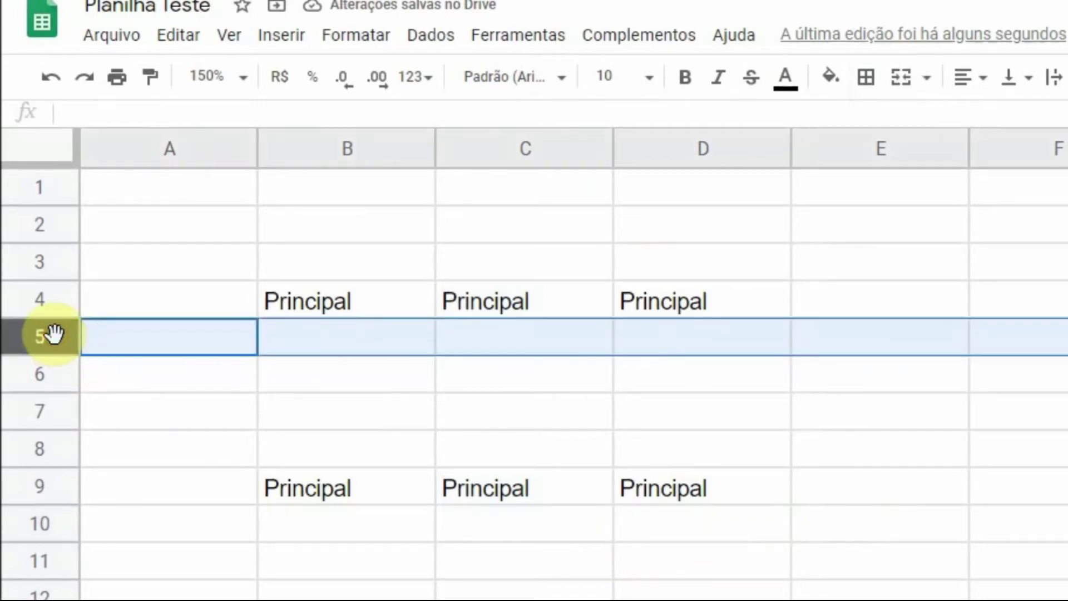
{"action": "left_click", "coordinate": [57, 372], "text": "shift"}
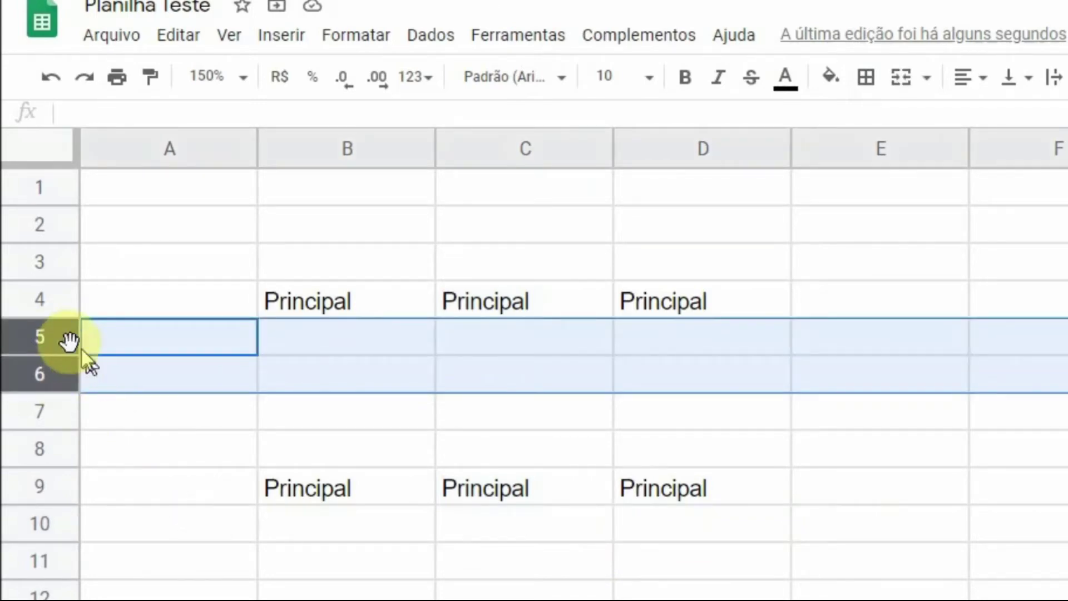
{"action": "right_click", "coordinate": [47, 378]}
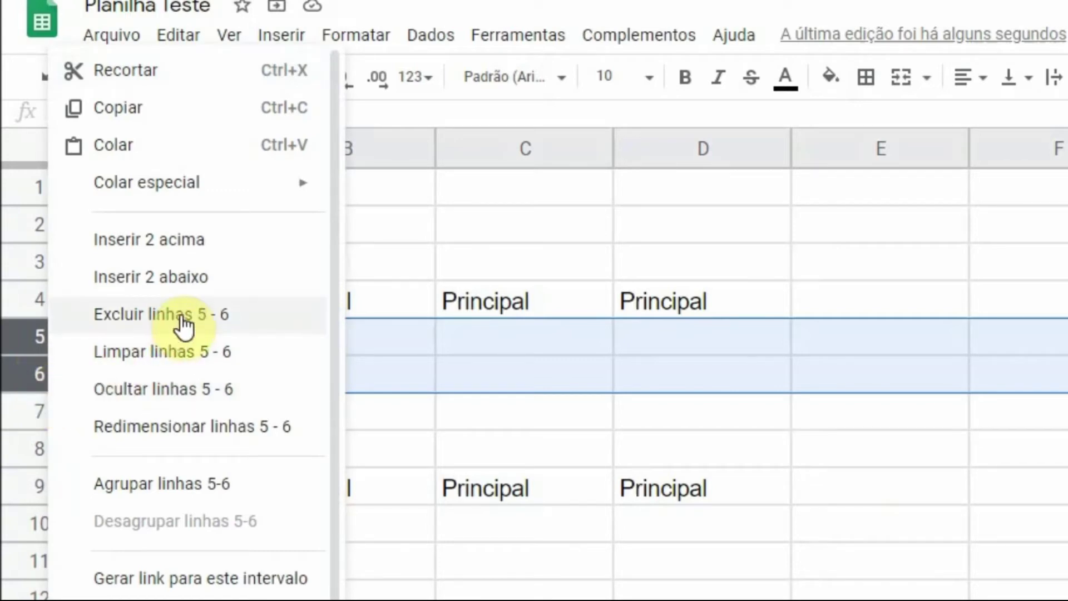
{"action": "left_click", "coordinate": [250, 325]}
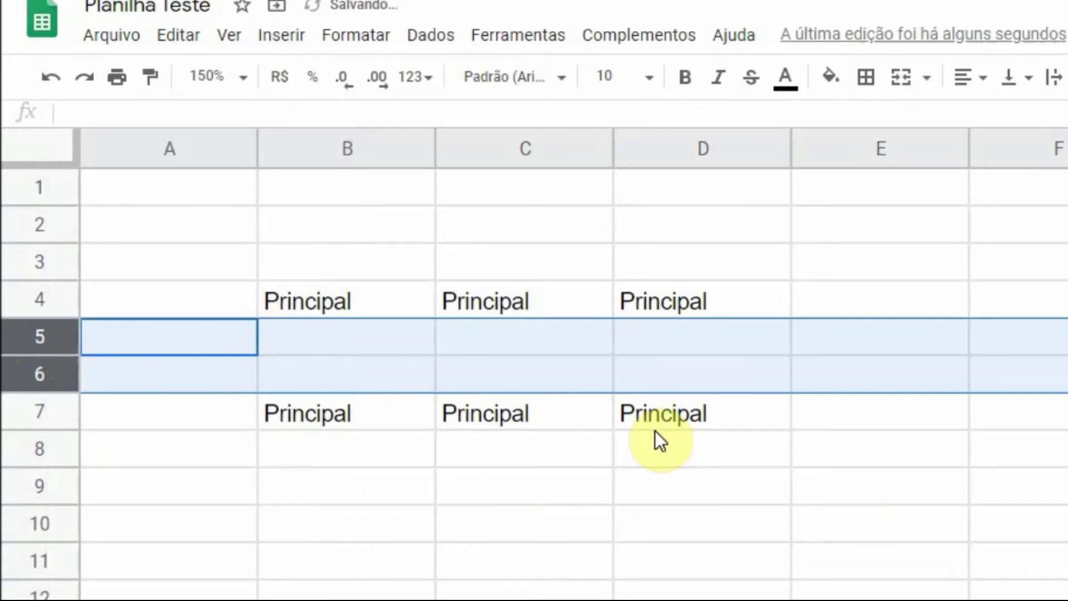
{"action": "left_click", "coordinate": [656, 428]}
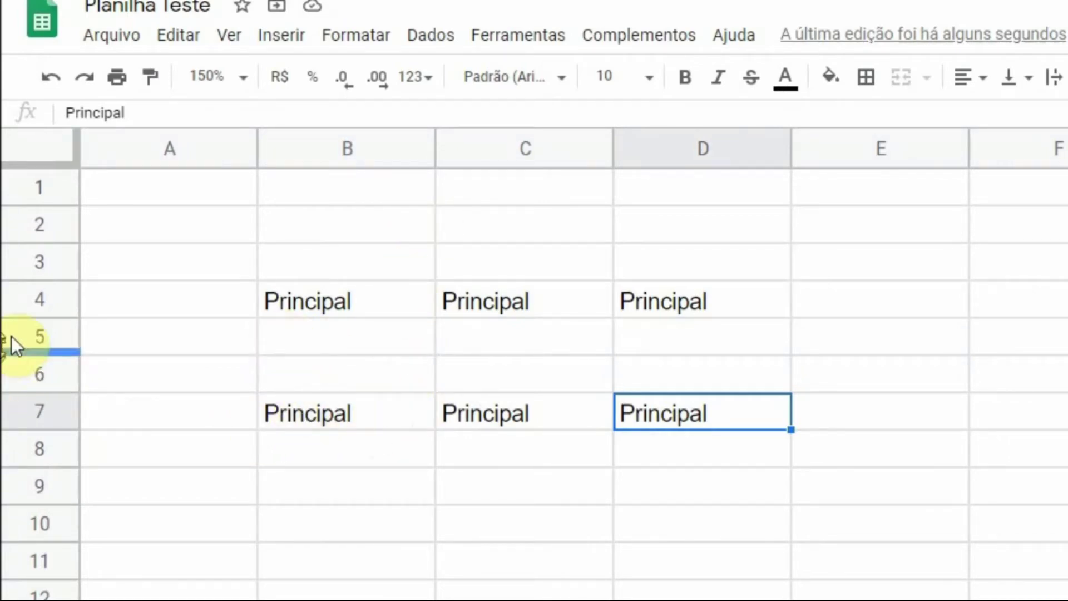
- Delete the single empty row 5
{"action": "left_click", "coordinate": [26, 335]}
{"action": "right_click", "coordinate": [35, 329]}
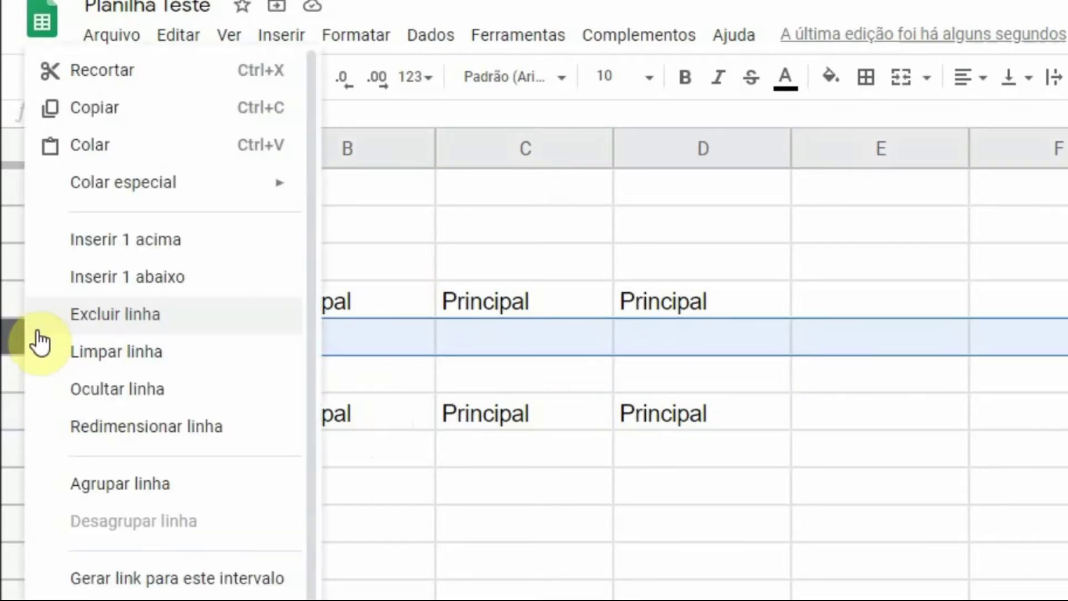
{"action": "left_click", "coordinate": [138, 320]}
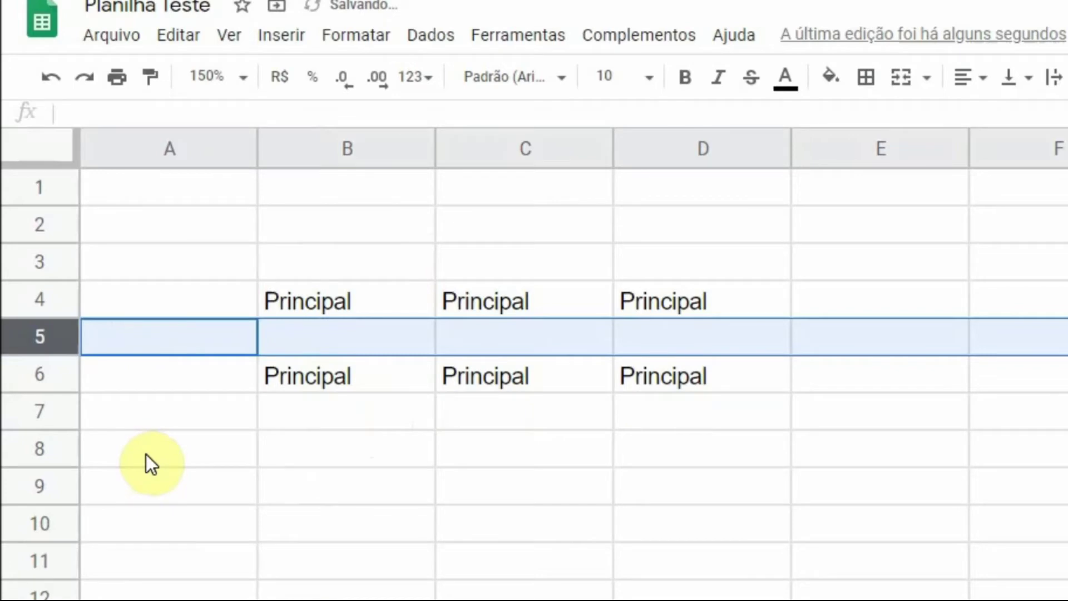
- Clear the contents of row 4 while keeping the row itself
{"action": "left_click", "coordinate": [46, 301]}
{"action": "right_click", "coordinate": [45, 302]}
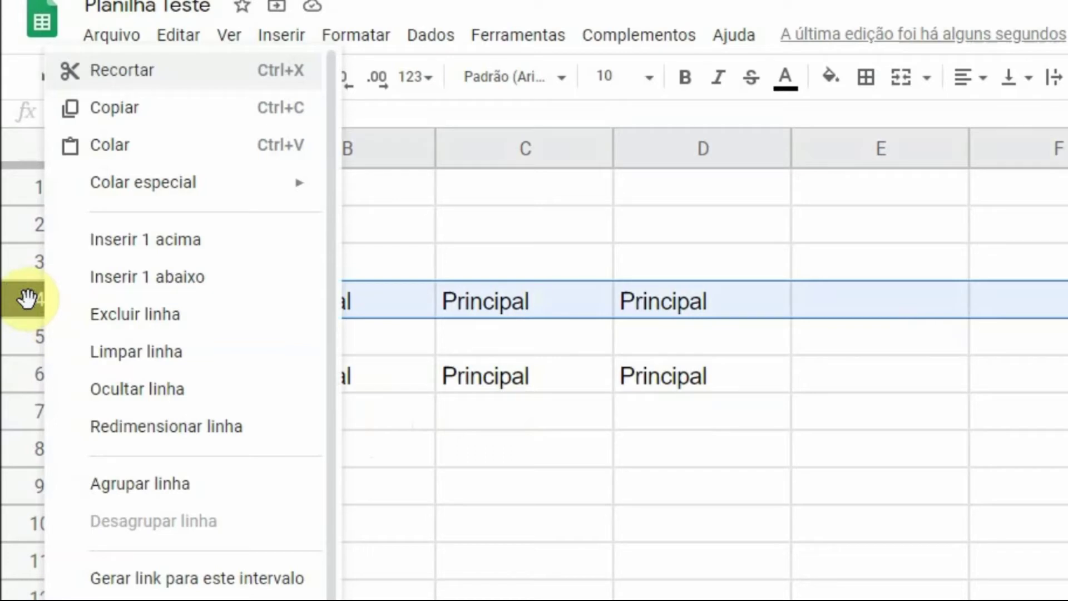
{"action": "left_click", "coordinate": [145, 359]}
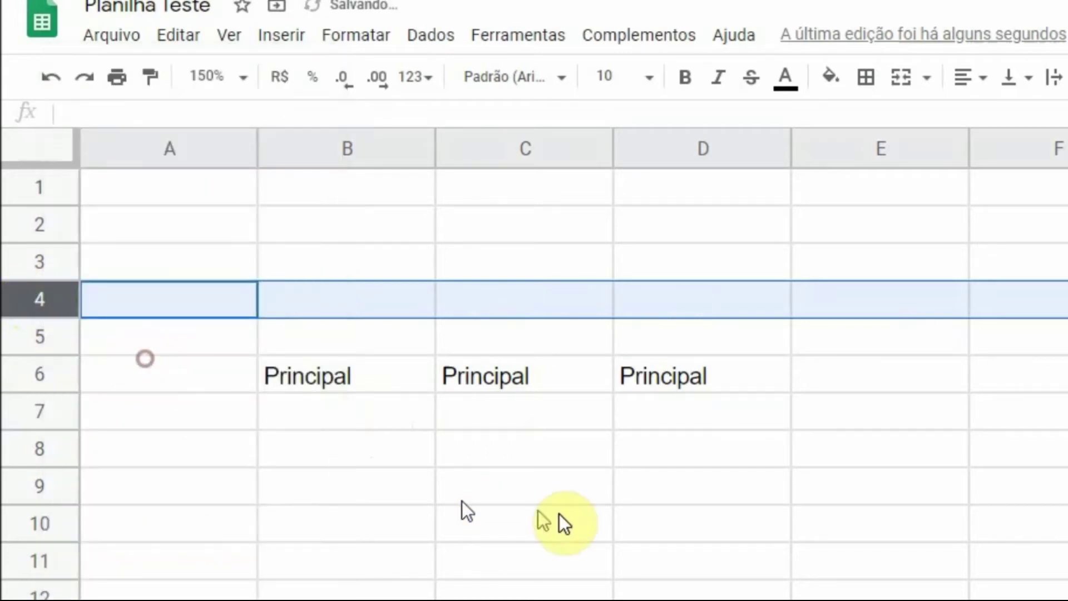
{"action": "left_click", "coordinate": [559, 513]}
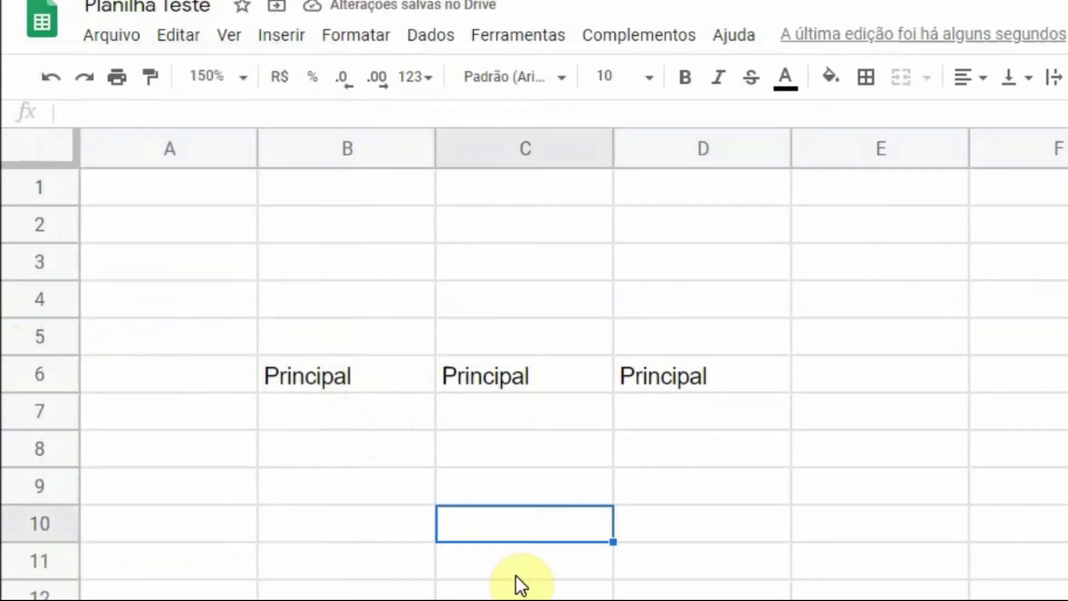
- Hide column C, which holds one of the Principal entries
{"action": "left_click", "coordinate": [525, 151]}
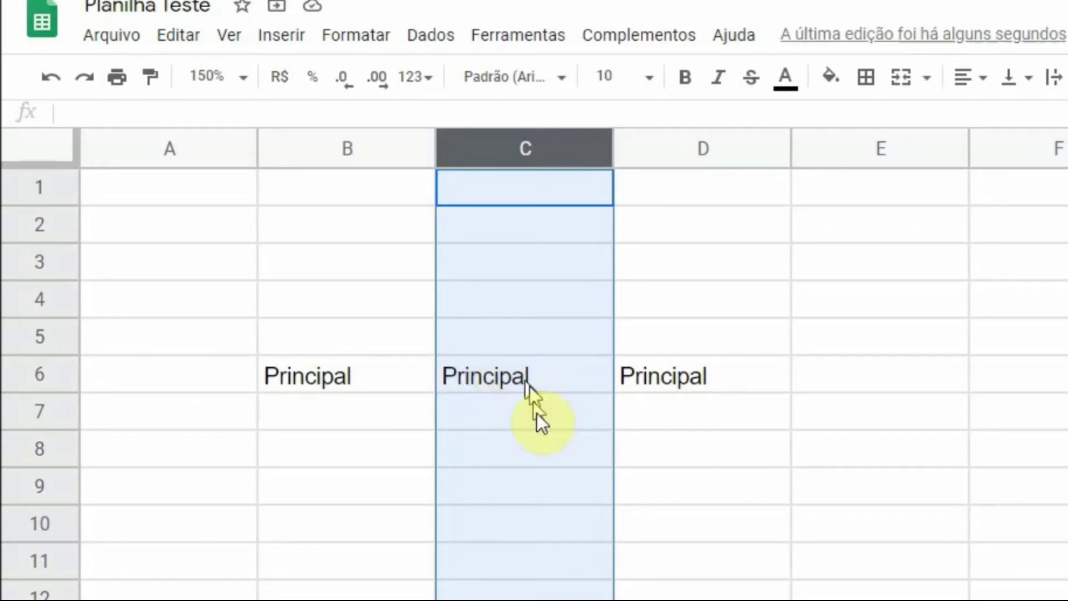
{"action": "right_click", "coordinate": [519, 147]}
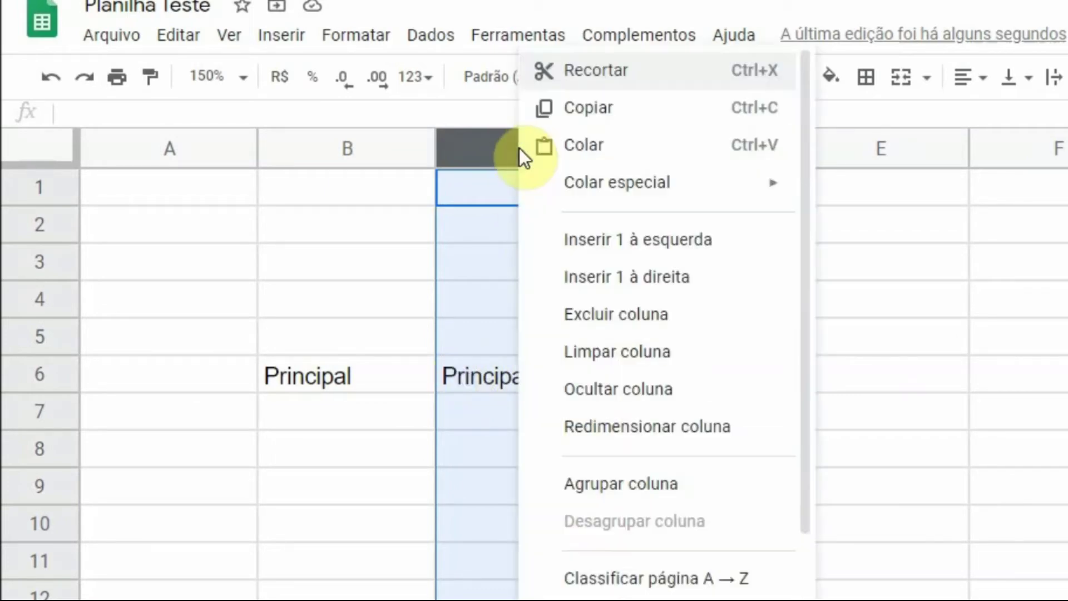
{"action": "left_click", "coordinate": [716, 388]}
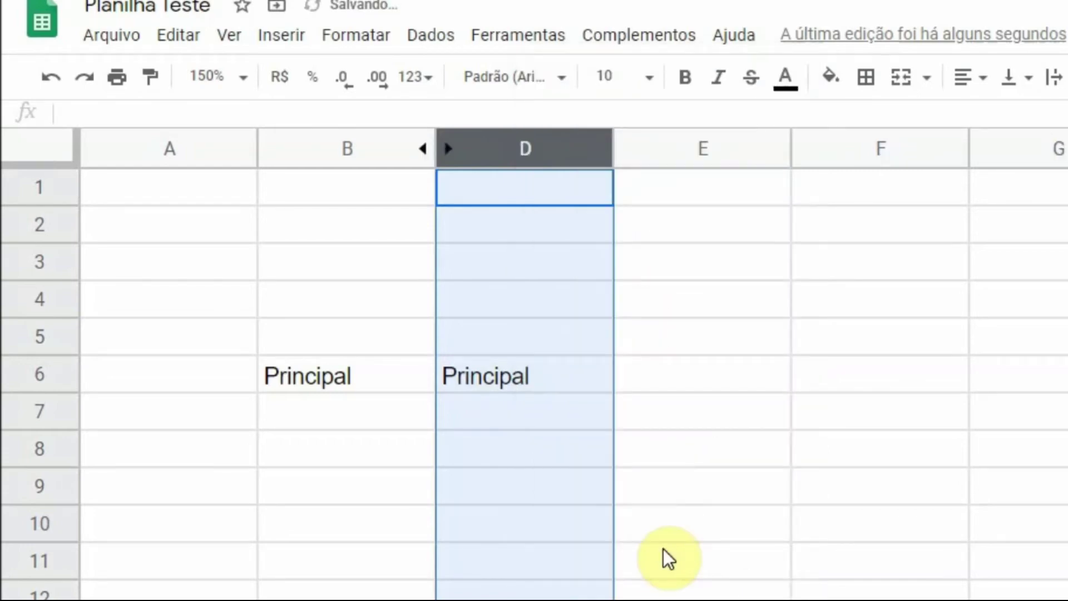
{"action": "left_click", "coordinate": [662, 548]}
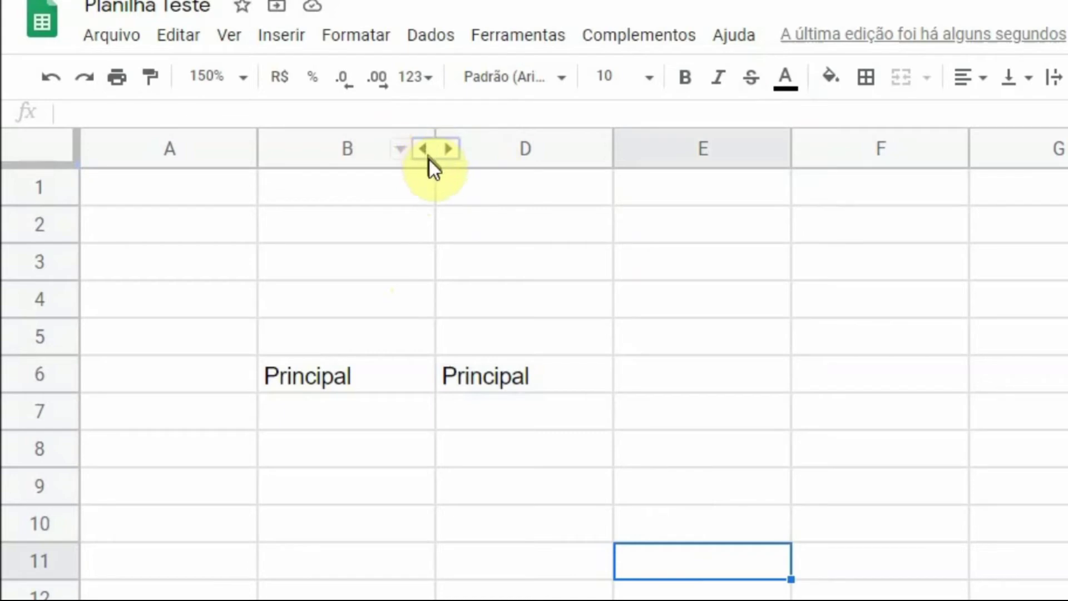
- Unhide column C between columns B and D
{"action": "left_click", "coordinate": [441, 149]}
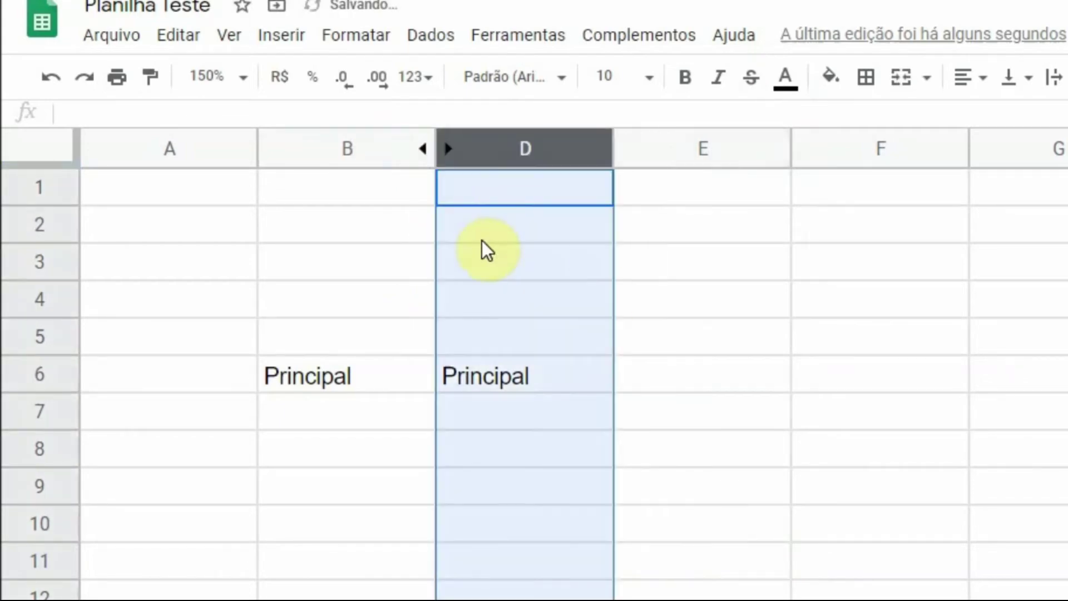
{"action": "left_click", "coordinate": [478, 229]}
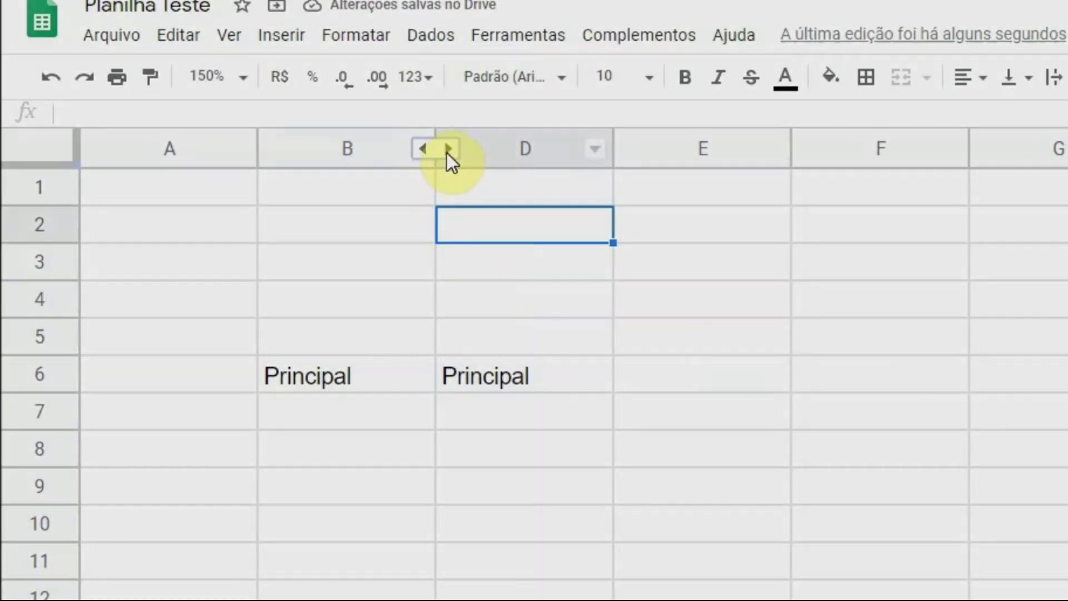
{"action": "left_click", "coordinate": [448, 149]}
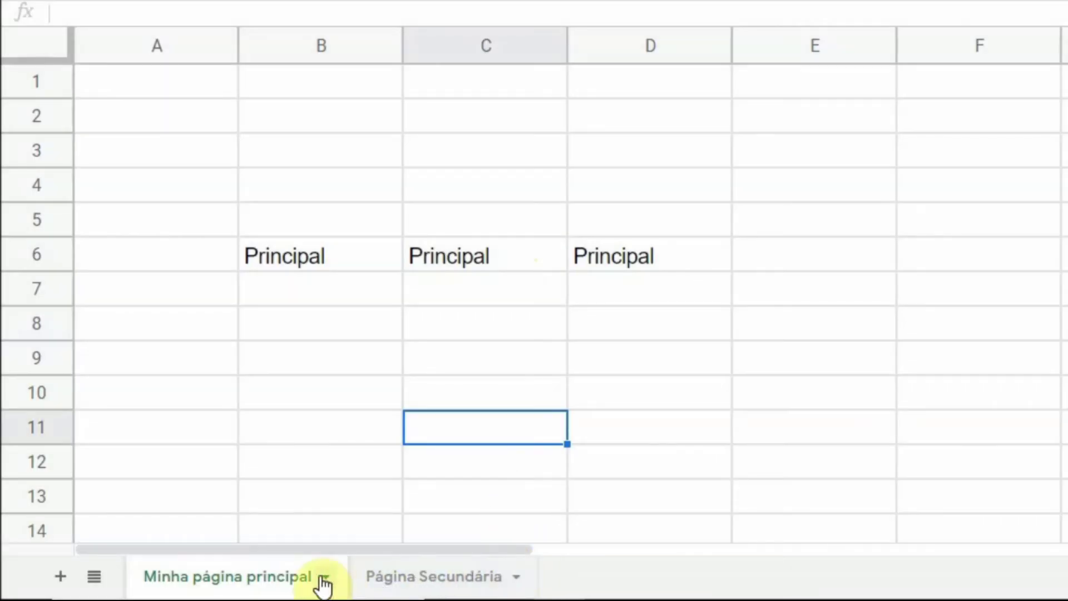
- Delete the sheet "Minha página principal" and confirm the deletion
{"action": "left_click", "coordinate": [322, 579]}
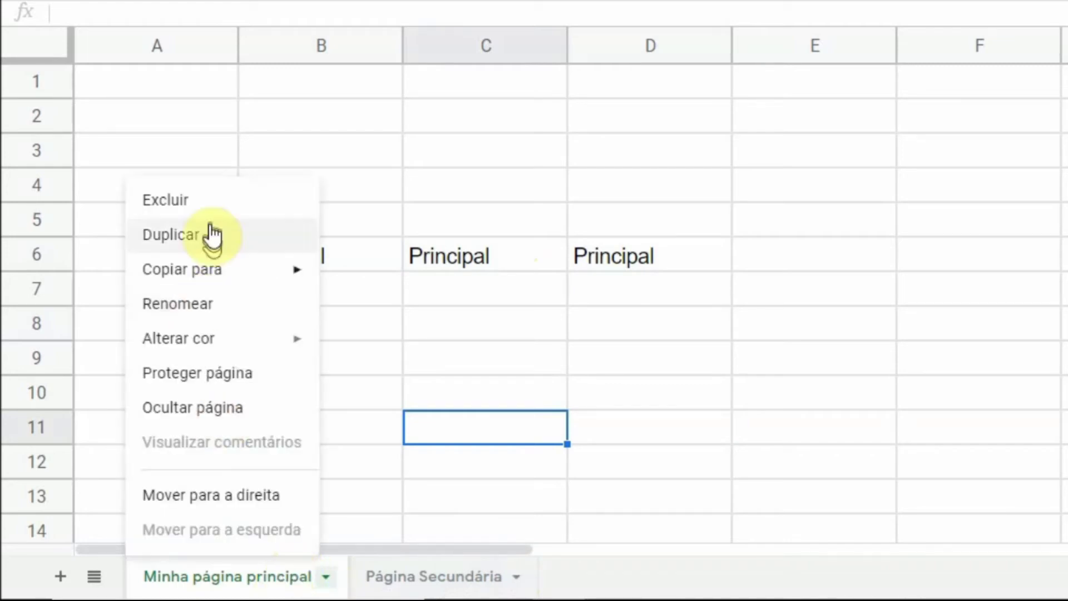
{"action": "left_click", "coordinate": [210, 203]}
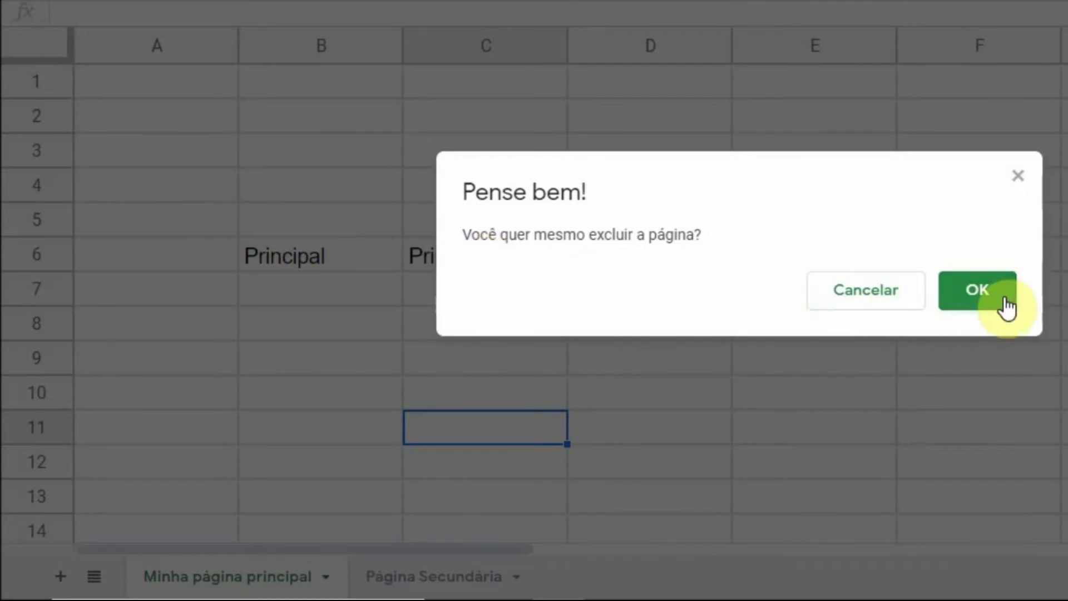
{"action": "left_click", "coordinate": [1004, 304]}
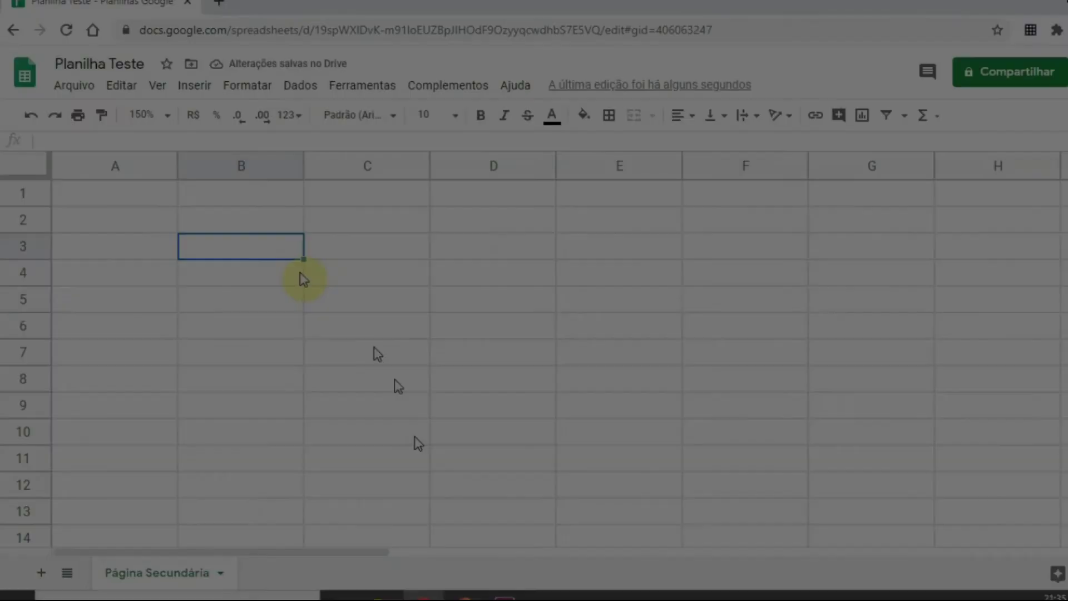
- Enter the label "Total:" in cell B2 and the value 22,5 in C2
{"action": "left_click", "coordinate": [263, 215]}
{"action": "type", "text": "Toal"}
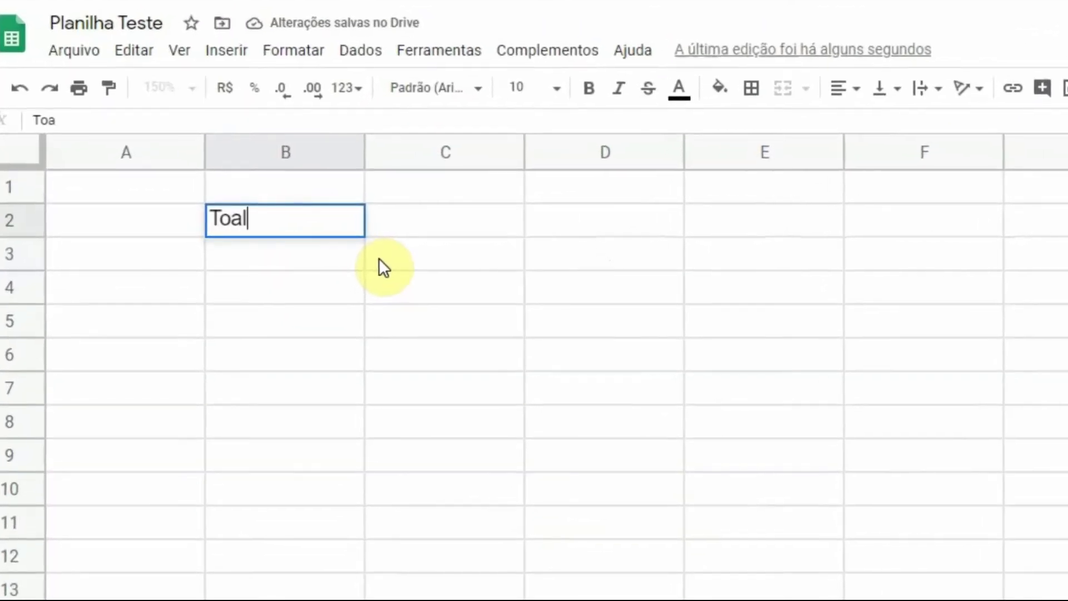
{"action": "key", "text": "BackSpace"}
{"action": "type", "text": "tal:"}
{"action": "key", "text": "Tab"}
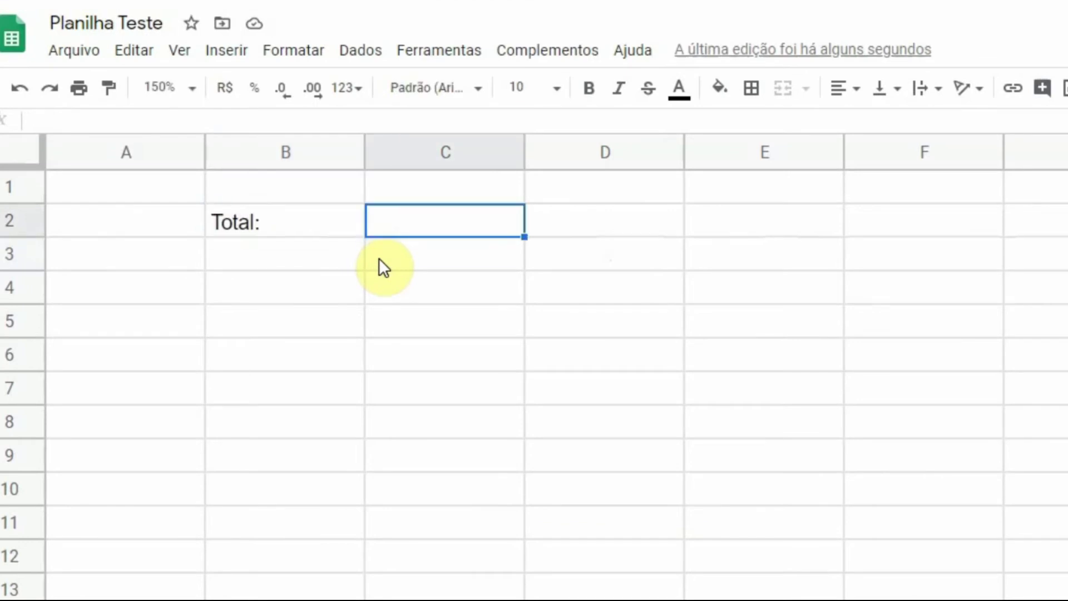
{"action": "type", "text": "3"}
{"action": "key", "text": "BackSpace"}
{"action": "type", "text": "22,5"}
{"action": "key", "text": "Return"}
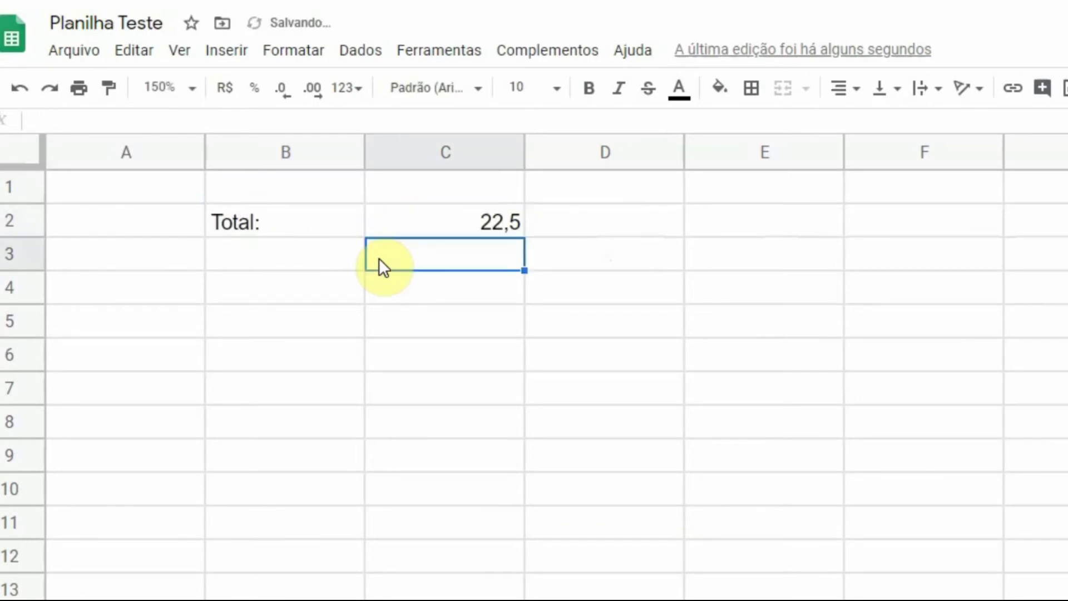
- Enter the label "Relativo:" in cell B4 and the value 2,3 in C4
{"action": "key", "text": "Down"}
{"action": "key", "text": "Left"}
{"action": "type", "text": "Relativo:"}
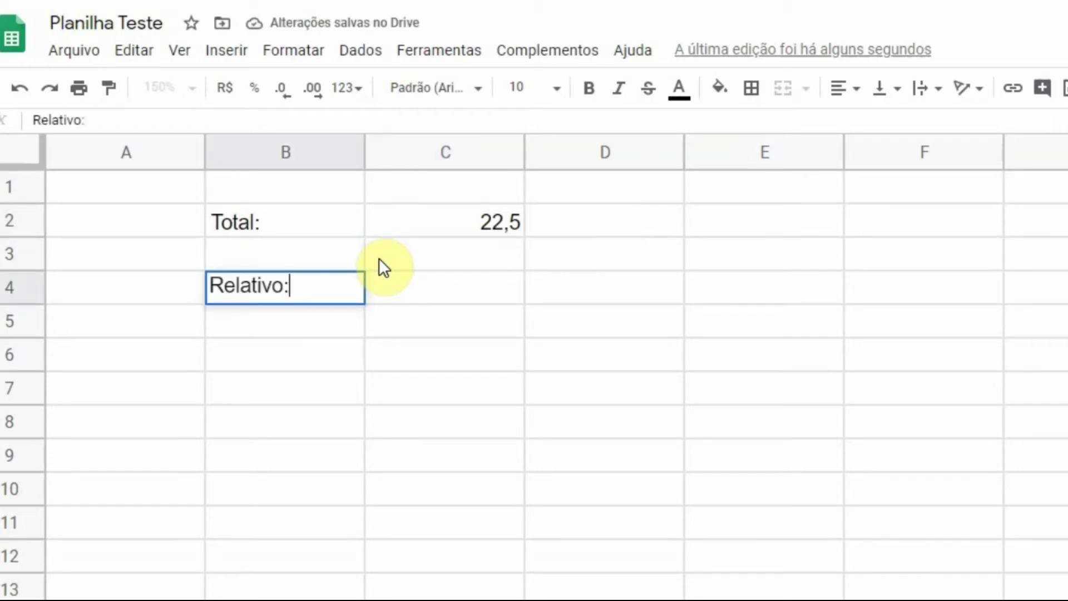
{"action": "key", "text": "Tab"}
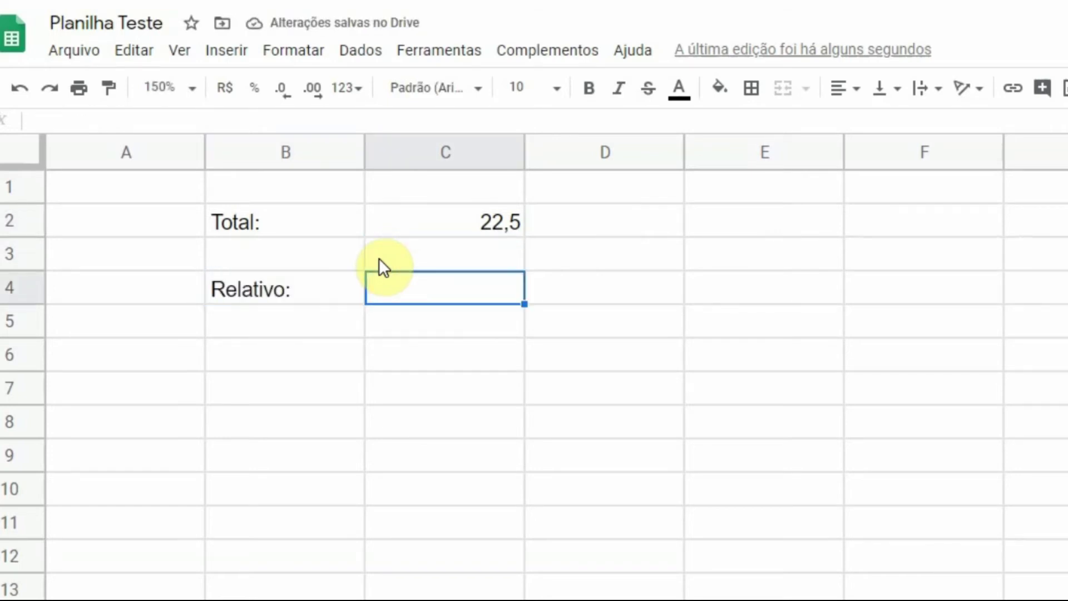
{"action": "type", "text": "2,3"}
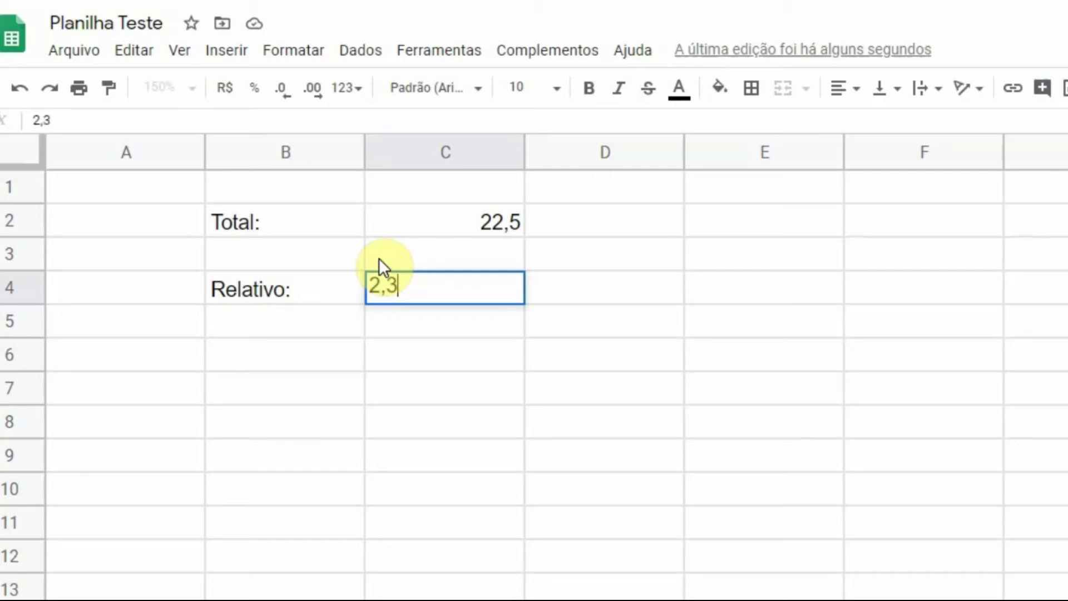
{"action": "key", "text": "Return"}
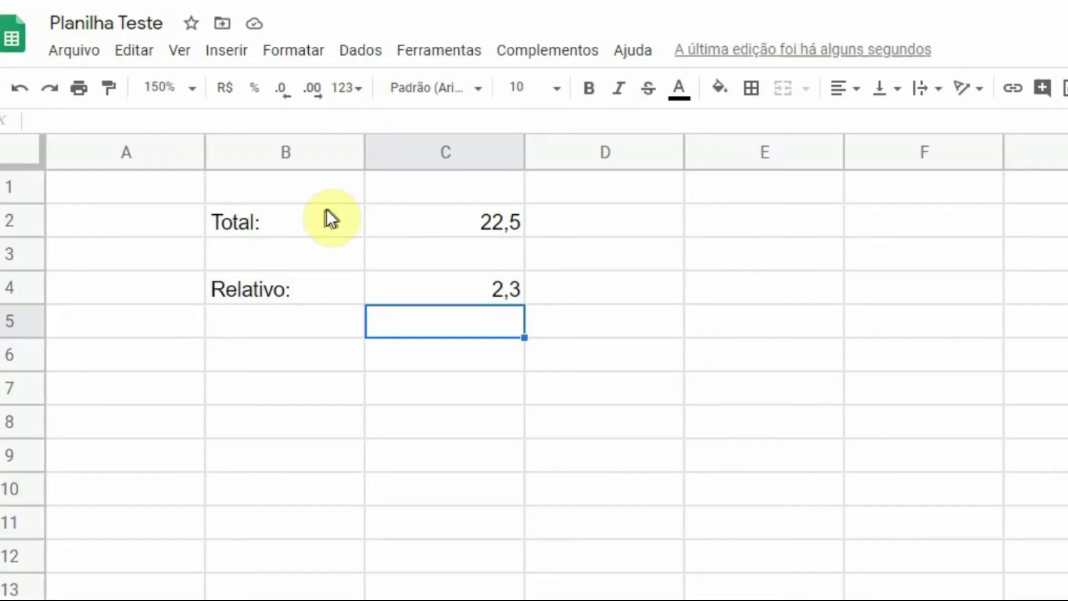
- Fill the Total label and its value, cells B2:C2, with yellow
{"action": "left_click", "coordinate": [325, 210]}
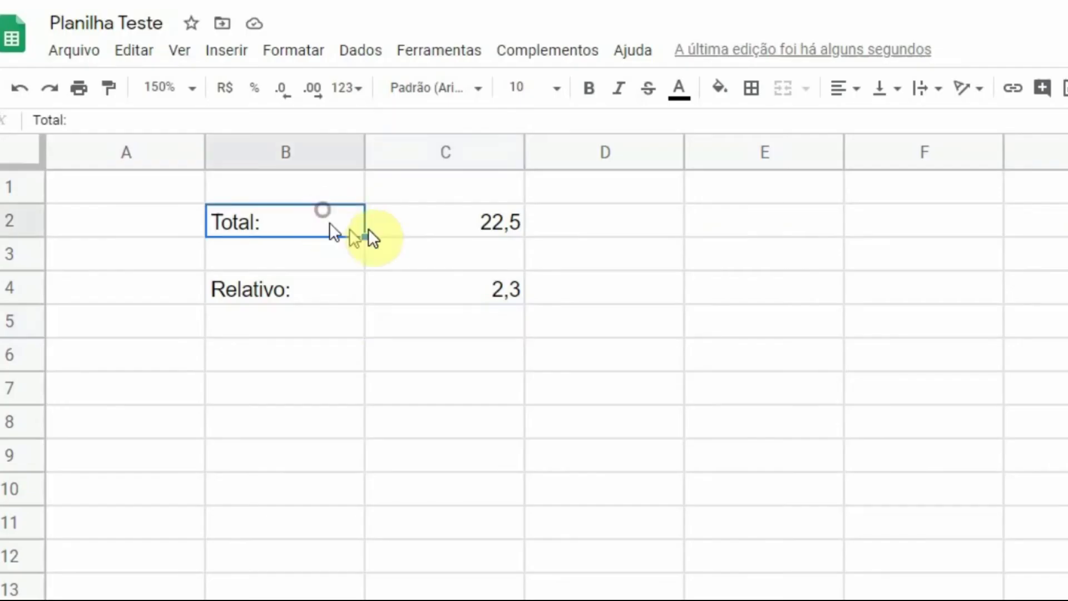
{"action": "left_click", "coordinate": [463, 214], "text": "shift"}
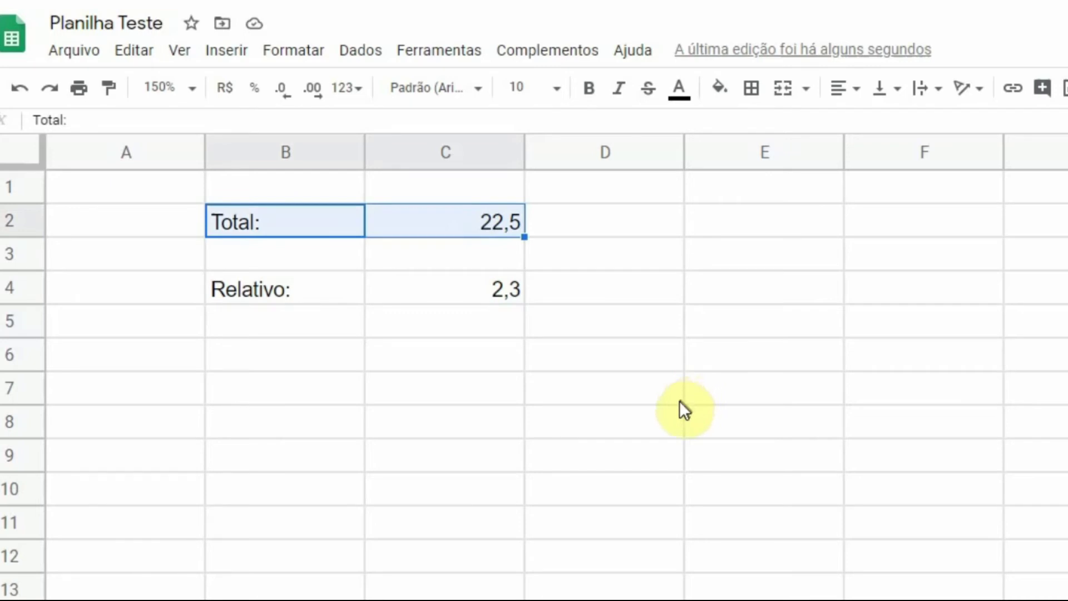
{"action": "left_click", "coordinate": [720, 87]}
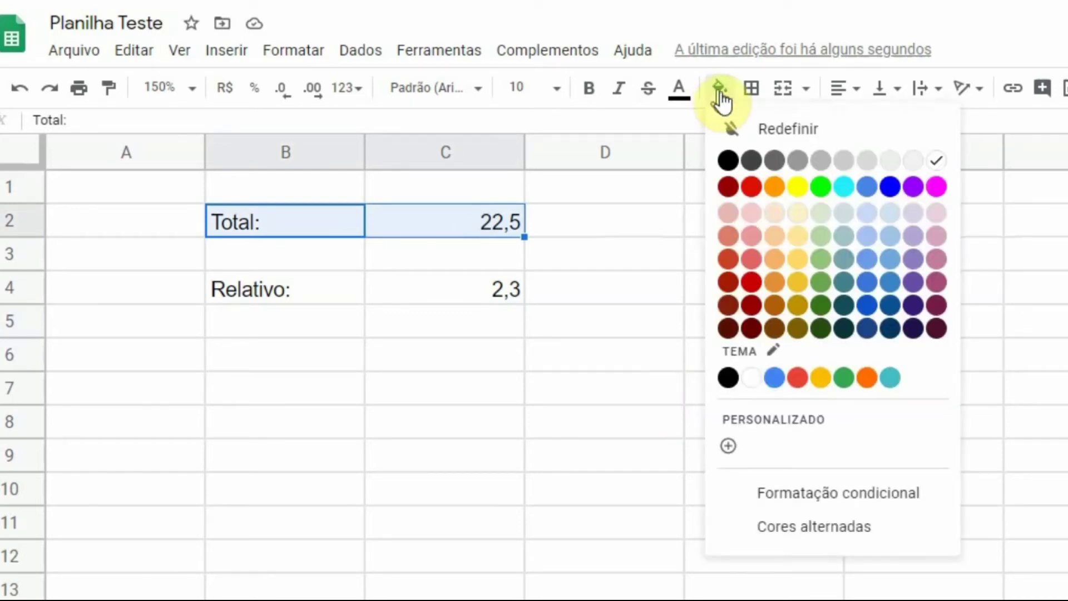
{"action": "left_click", "coordinate": [792, 189]}
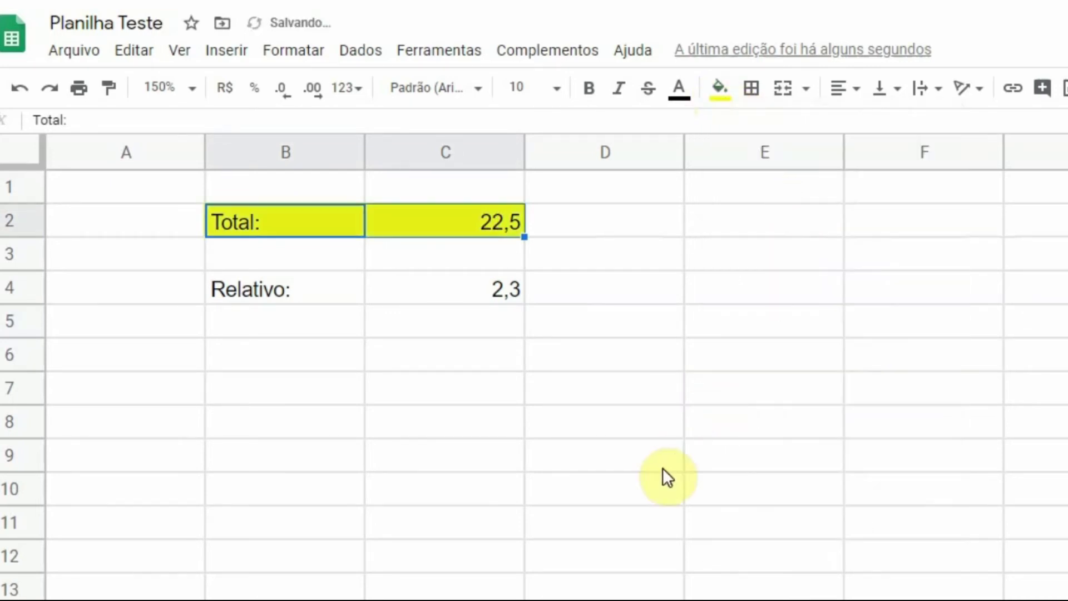
{"action": "left_click", "coordinate": [752, 261]}
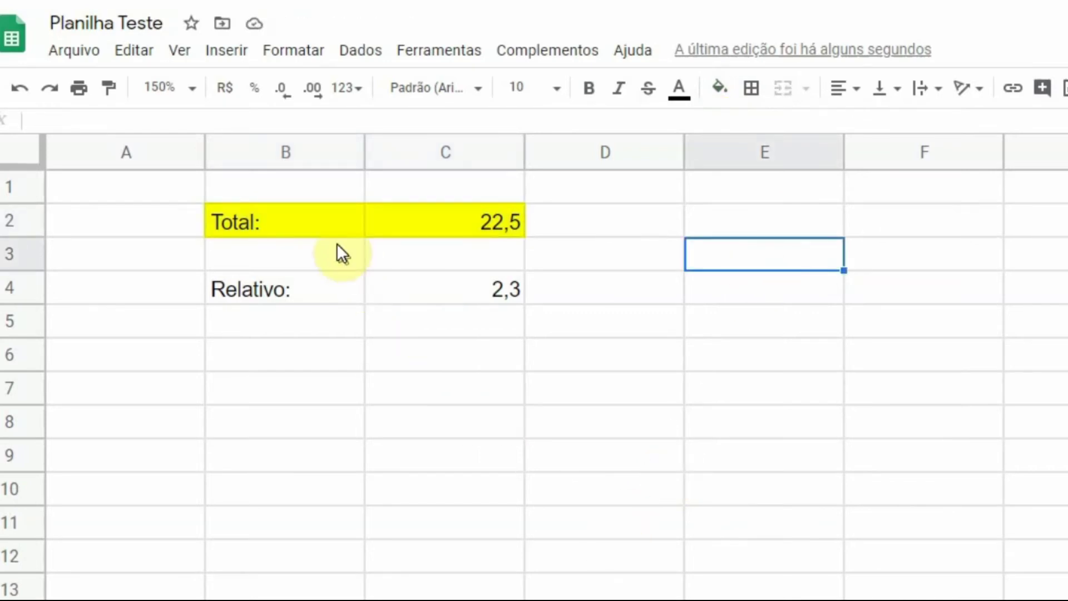
- Change the text colour of cells B2:C2 to blue
{"action": "left_click", "coordinate": [333, 222]}
{"action": "left_click", "coordinate": [443, 224], "text": "shift"}
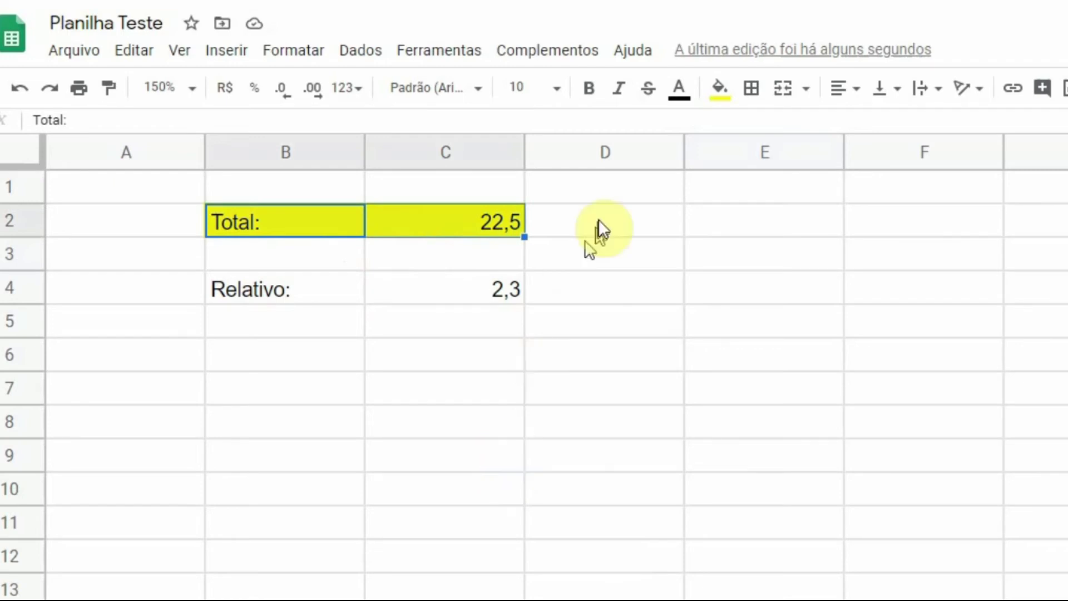
{"action": "left_click", "coordinate": [679, 103]}
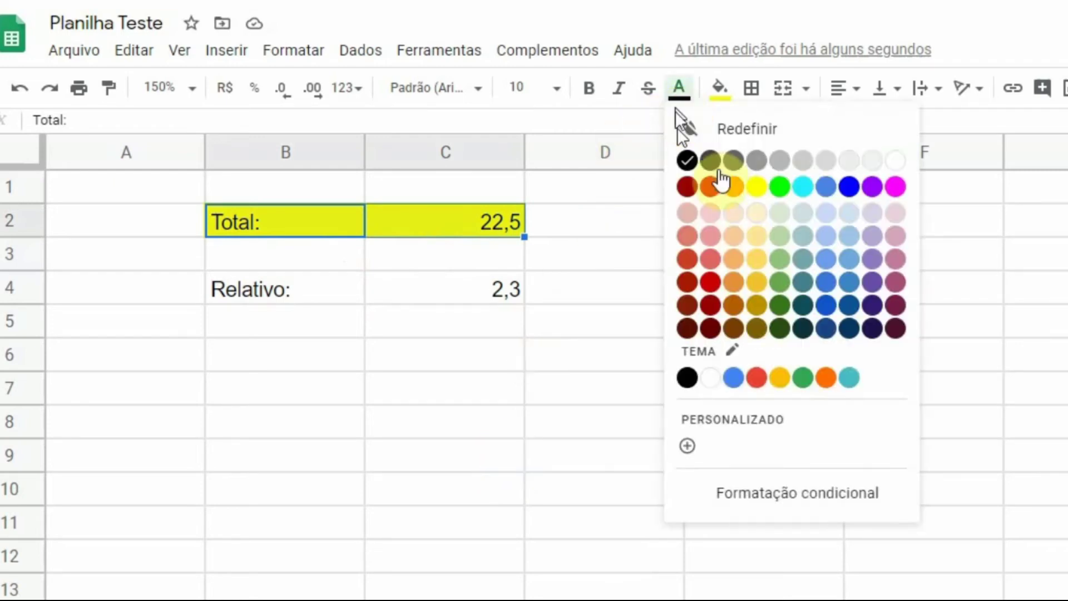
{"action": "left_click", "coordinate": [848, 187]}
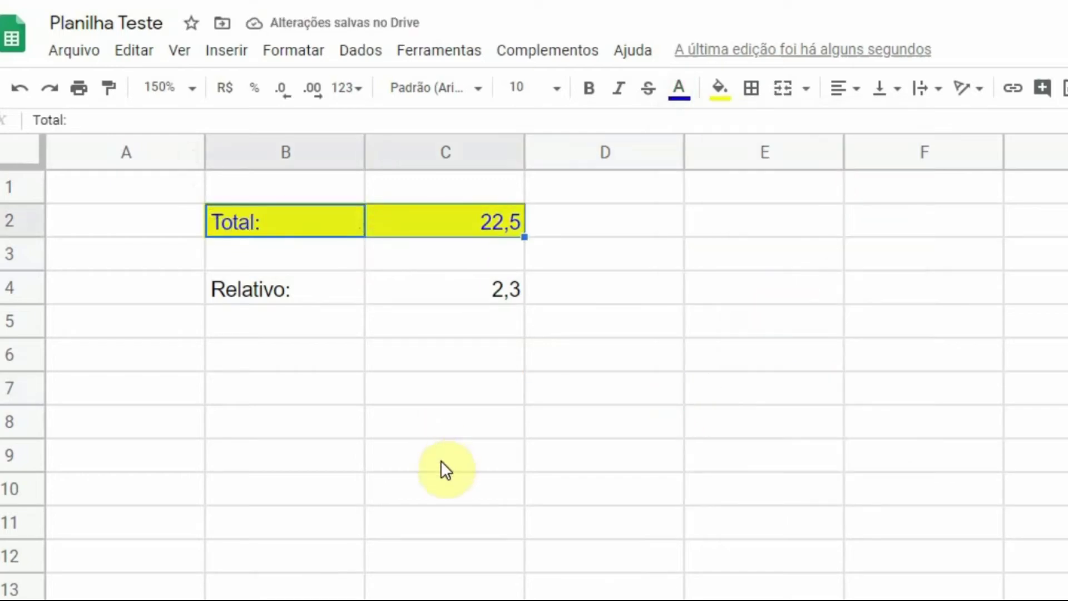
- Make the text in cells B2:C2 bold and set its font size to 12
{"action": "left_click", "coordinate": [581, 88]}
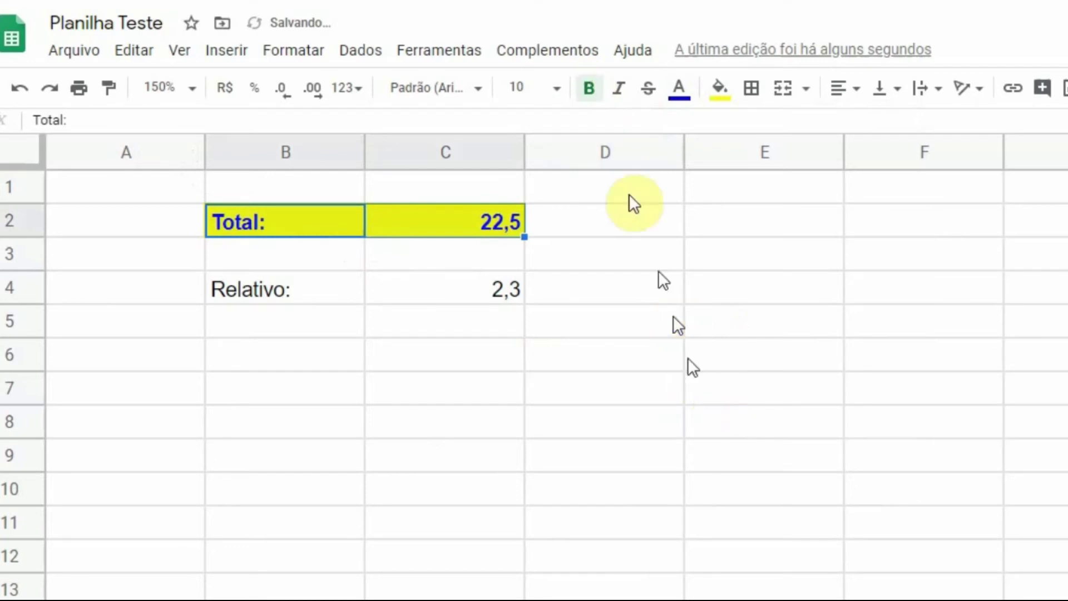
{"action": "left_click", "coordinate": [556, 88]}
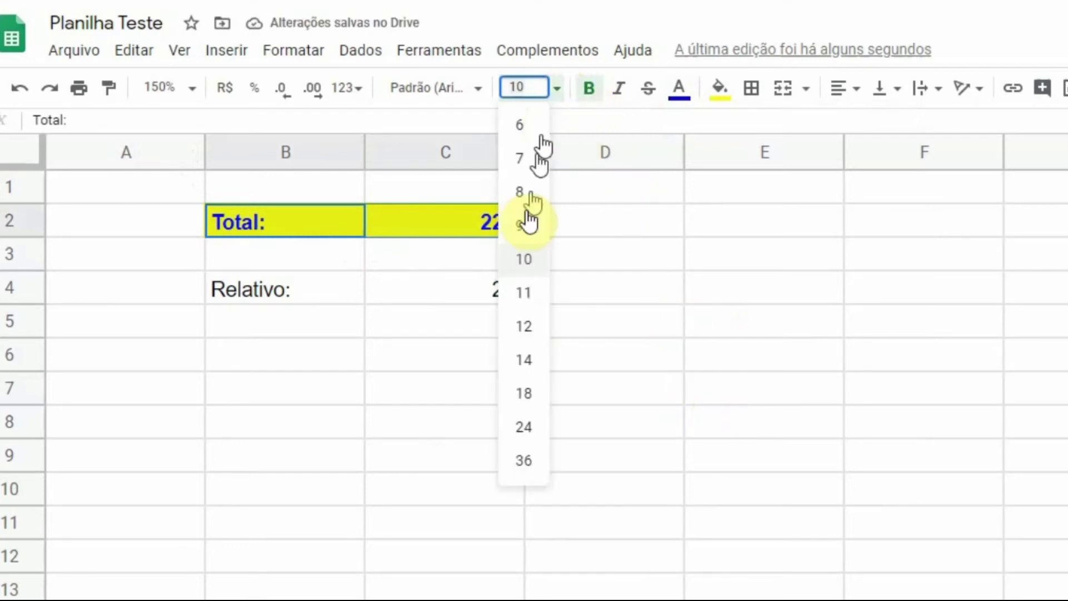
{"action": "left_click", "coordinate": [523, 332]}
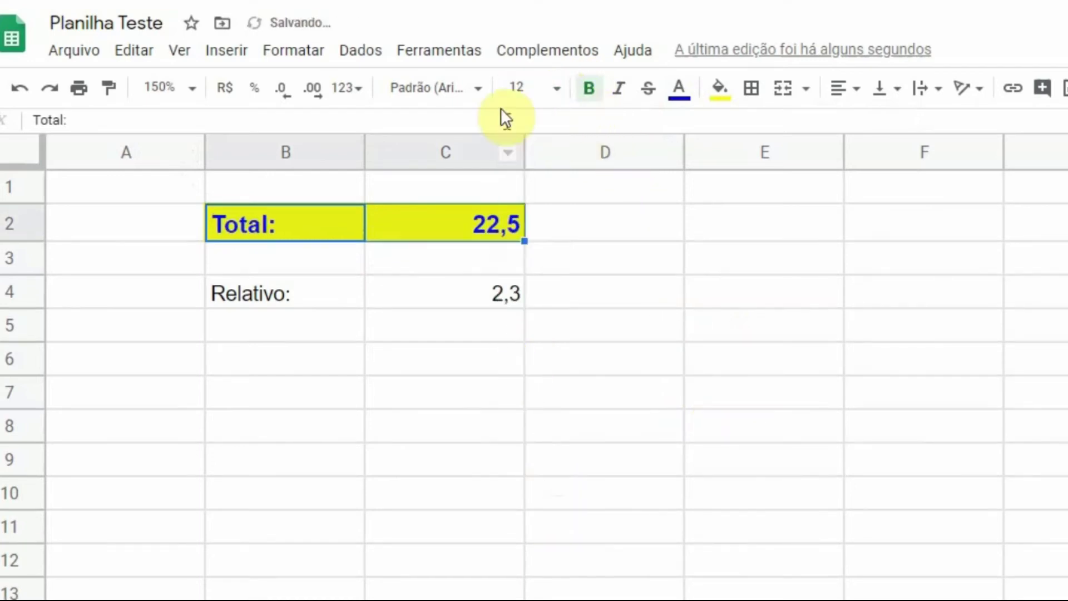
- Try the Impact font on cells B2:C2, and return them to the default Arial
{"action": "left_click", "coordinate": [479, 89]}
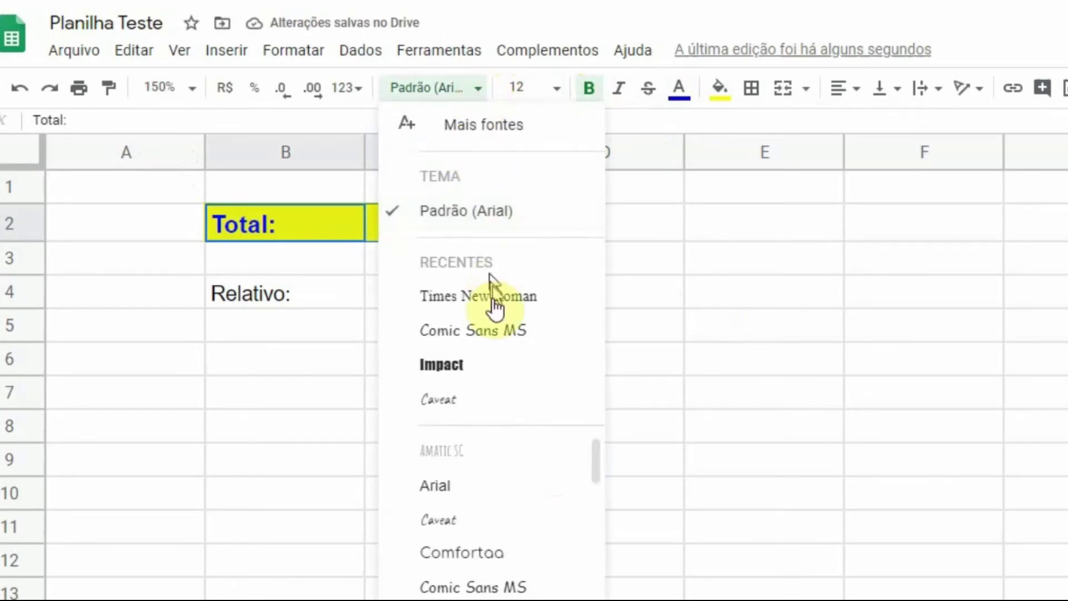
{"action": "left_click", "coordinate": [501, 365]}
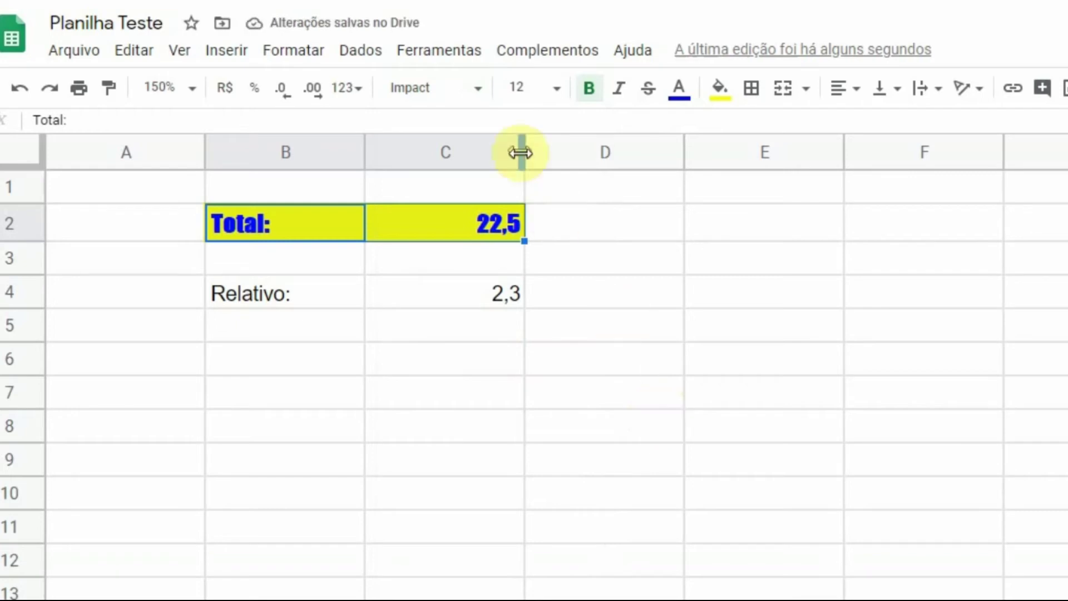
{"action": "left_click", "coordinate": [477, 89]}
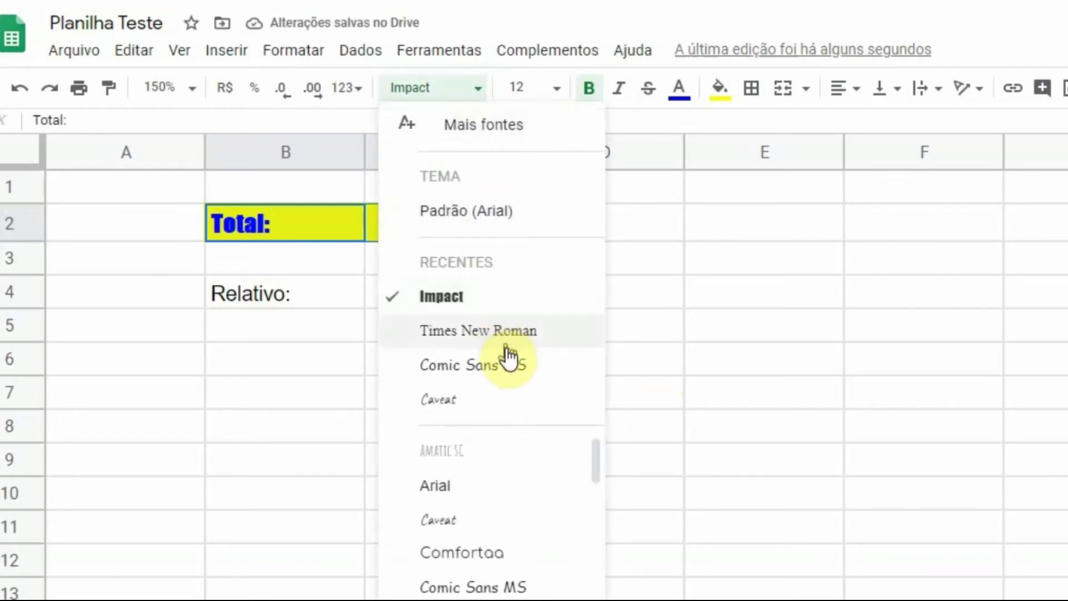
{"action": "left_click", "coordinate": [508, 215]}
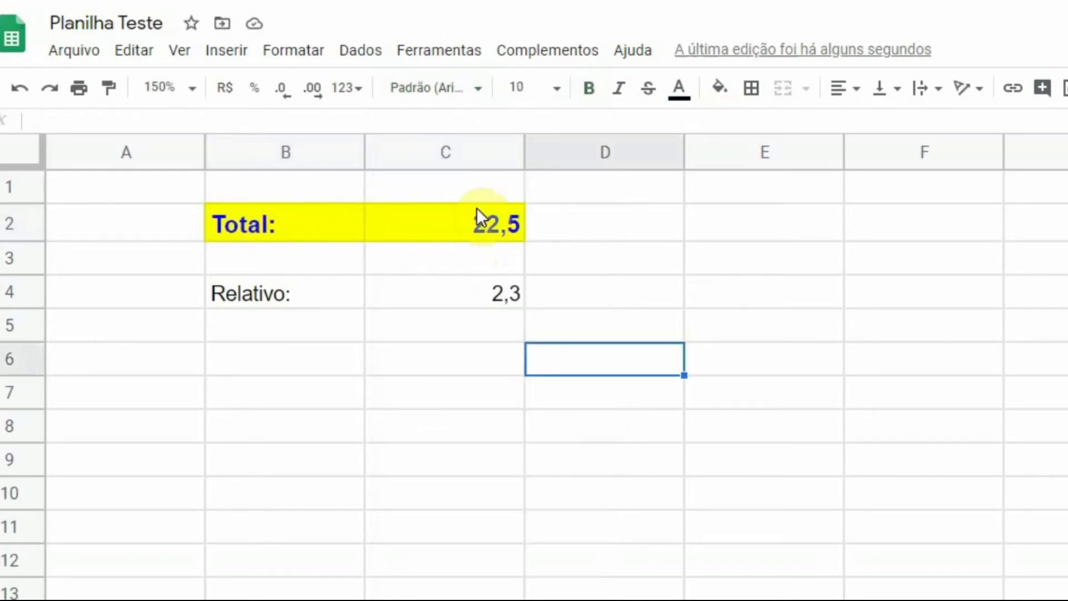
- Apply all borders to the Total row cells B2:C2
{"action": "left_click_drag", "start_coordinate": [466, 222], "coordinate": [328, 216]}
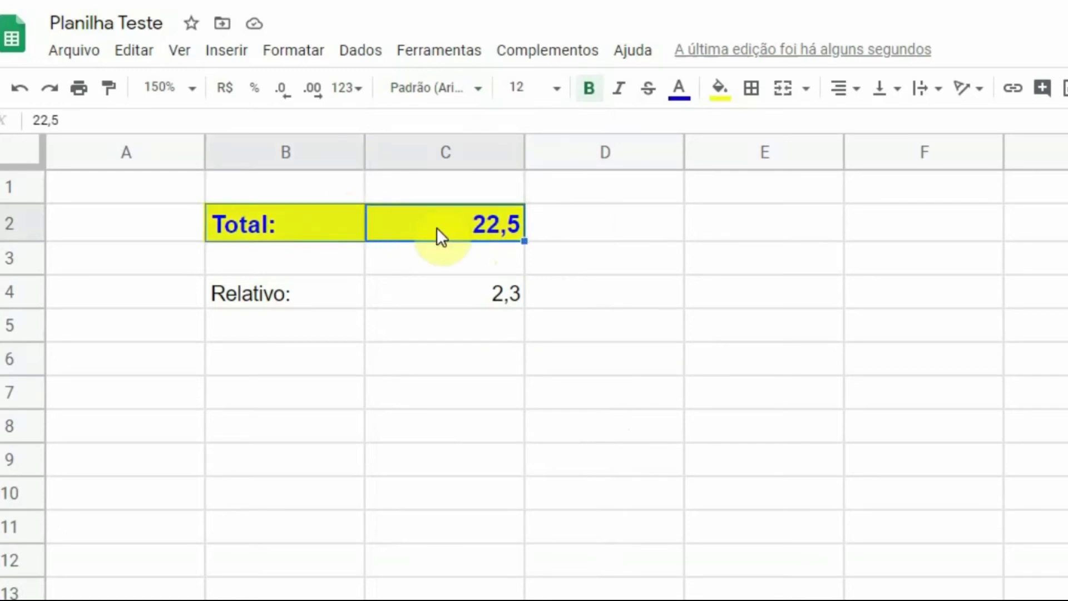
{"action": "left_click", "coordinate": [760, 100]}
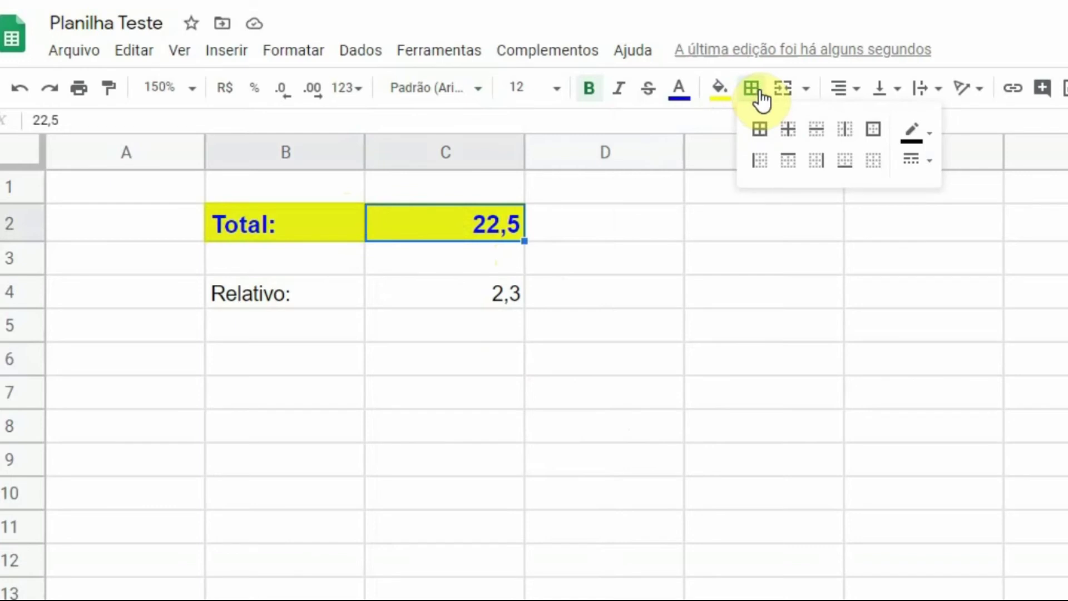
{"action": "left_click", "coordinate": [761, 131]}
{"action": "left_click", "coordinate": [630, 294]}
{"action": "left_click", "coordinate": [516, 225]}
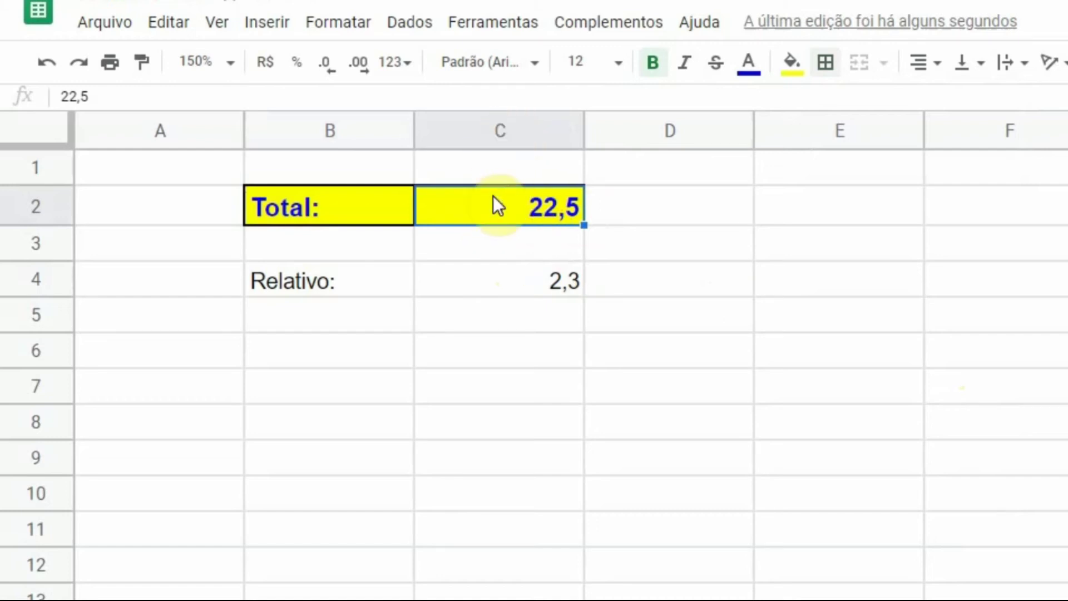
- Format the Total value in cell C2 as currency in R$
{"action": "left_click", "coordinate": [266, 66]}
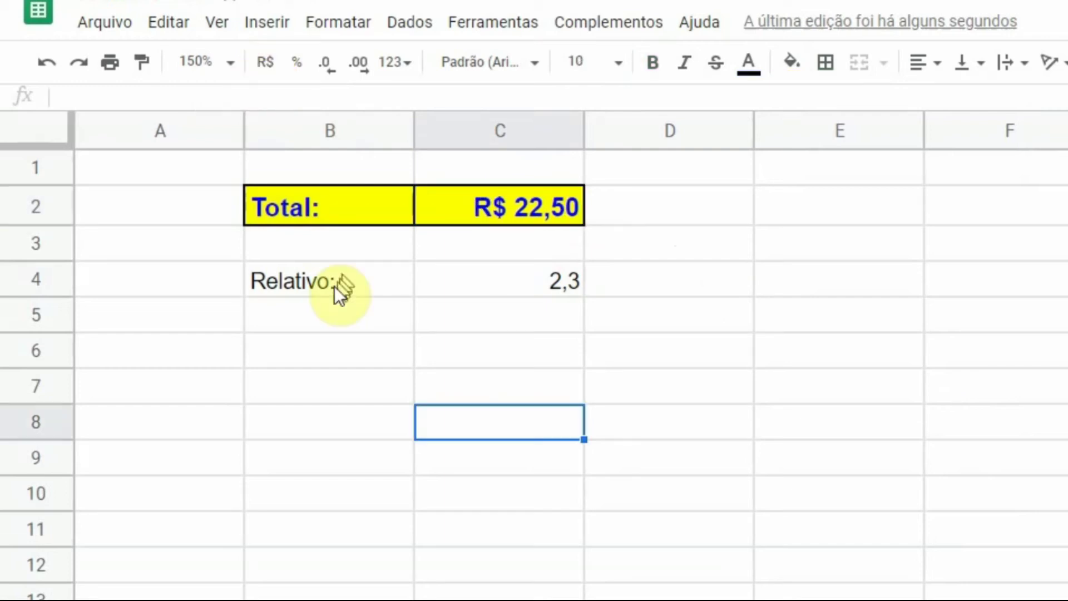
- Fill the Relativo row cells B4:C4 with blue and change their text colour to white
{"action": "left_click_drag", "start_coordinate": [335, 286], "coordinate": [497, 285]}
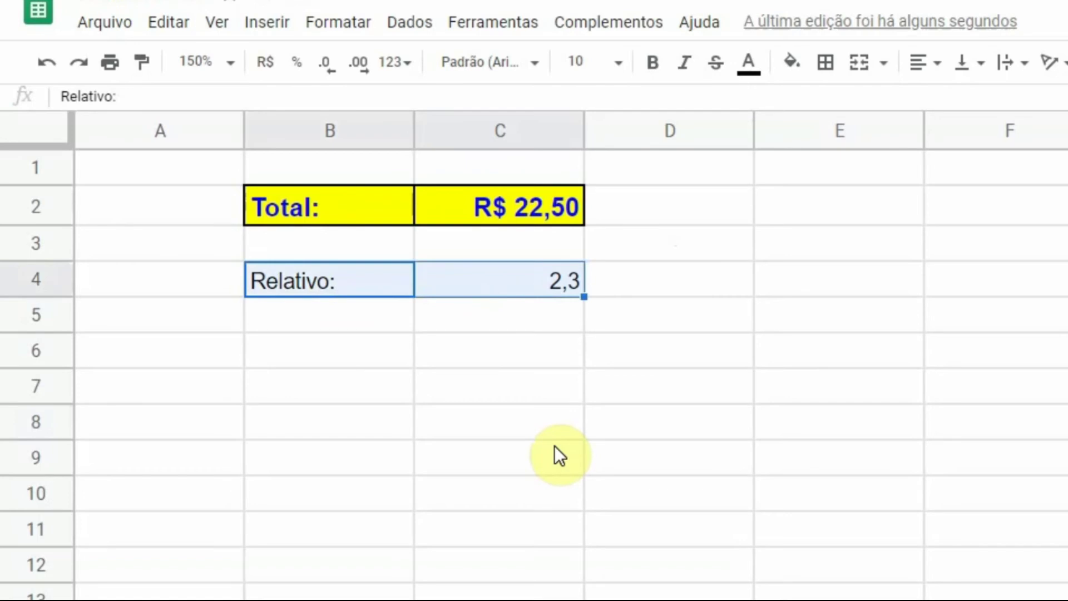
{"action": "left_click", "coordinate": [794, 70]}
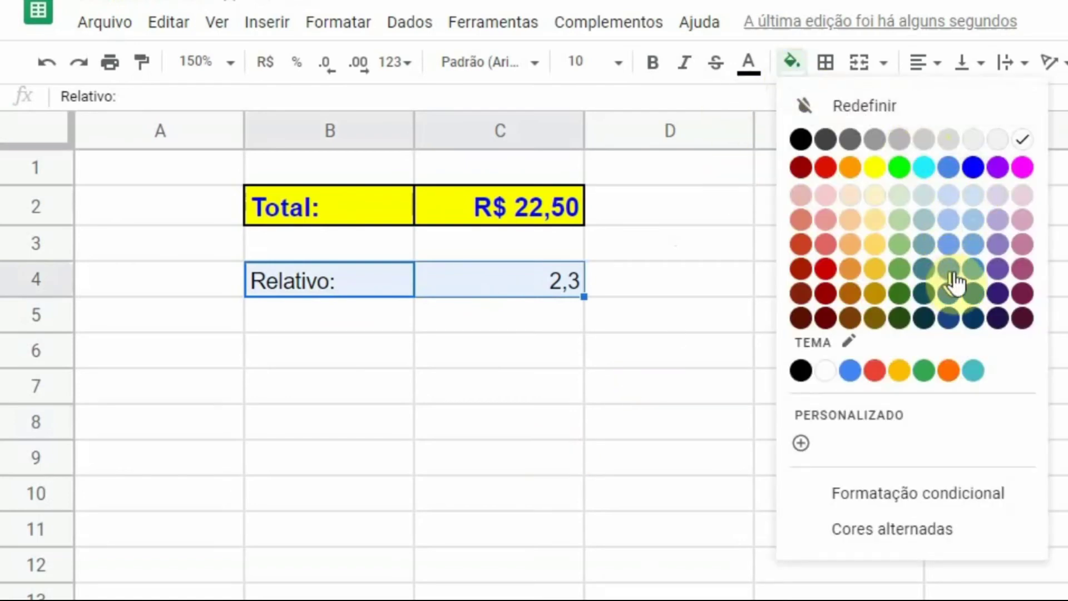
{"action": "left_click", "coordinate": [974, 168]}
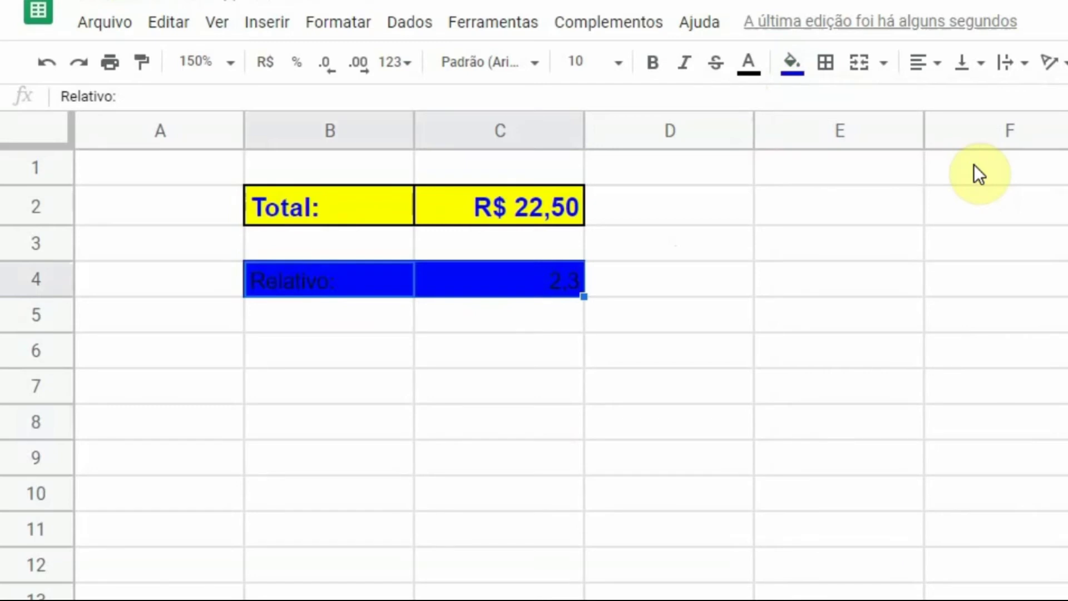
{"action": "left_click", "coordinate": [740, 61]}
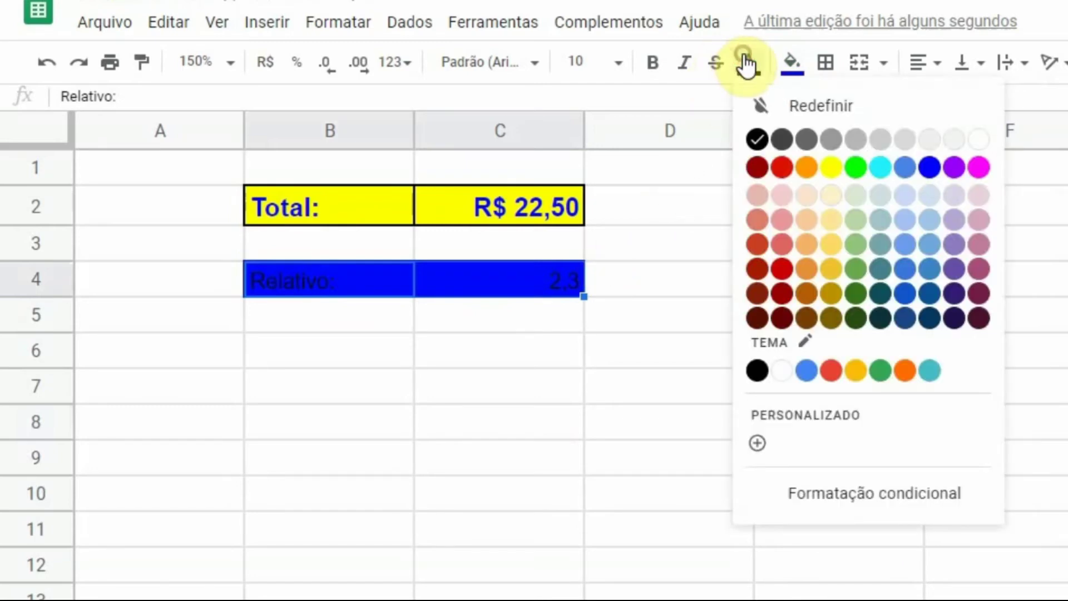
{"action": "left_click", "coordinate": [783, 369]}
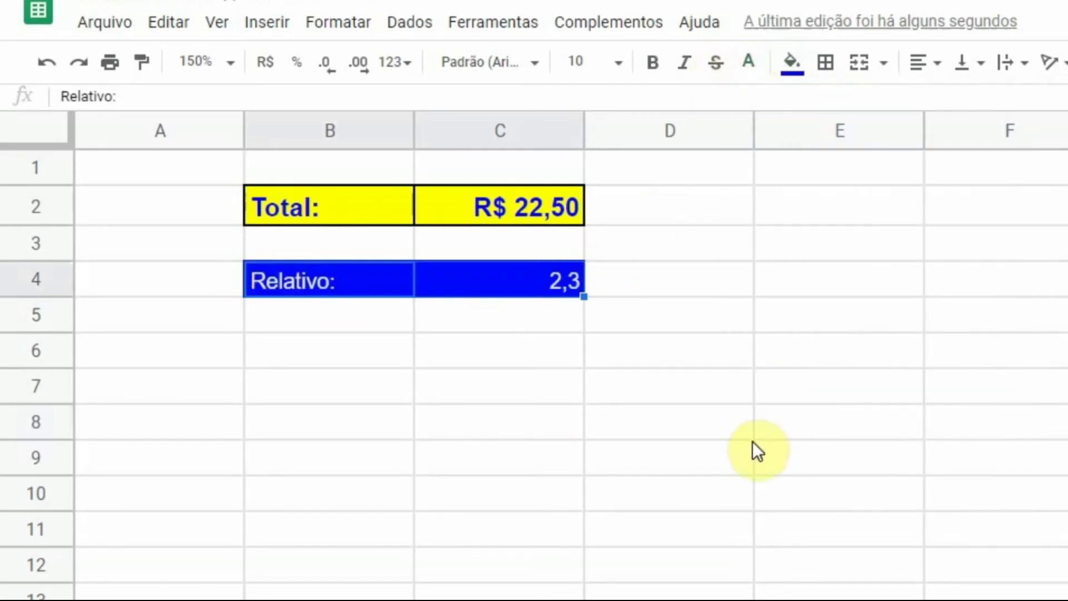
- Set the font size of cells B4:C4 to 18 and add a bottom border to them
{"action": "left_click", "coordinate": [618, 64]}
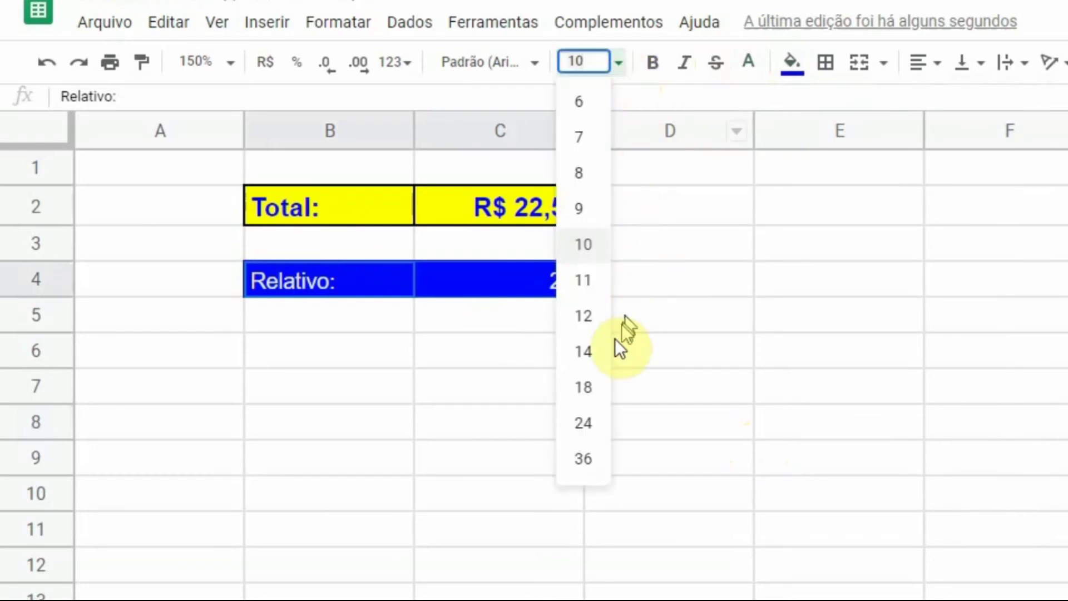
{"action": "left_click", "coordinate": [593, 387]}
{"action": "left_click_drag", "start_coordinate": [472, 291], "coordinate": [359, 268]}
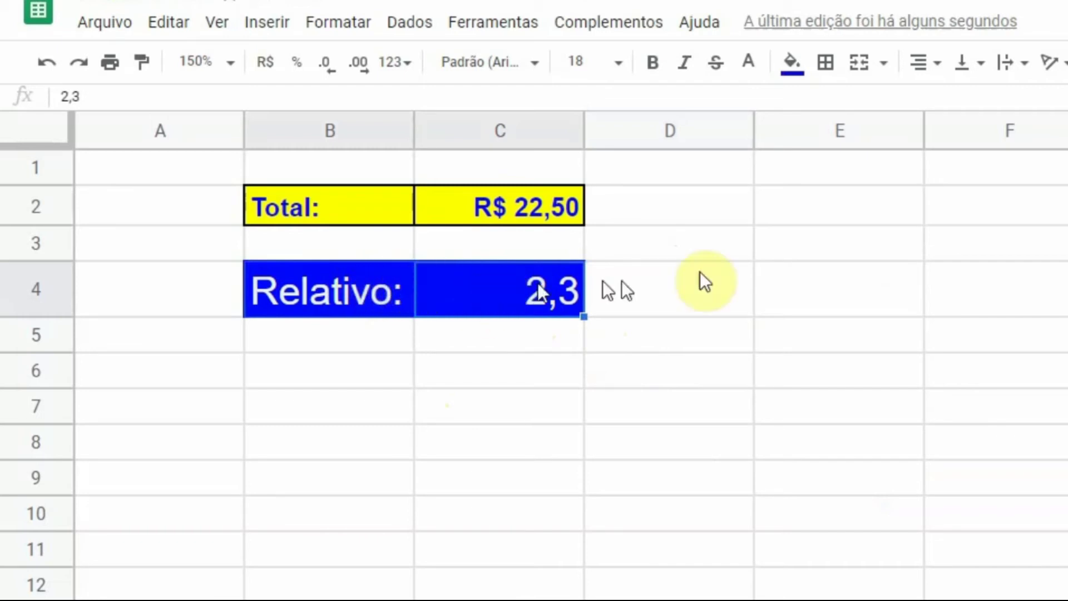
{"action": "left_click", "coordinate": [832, 71]}
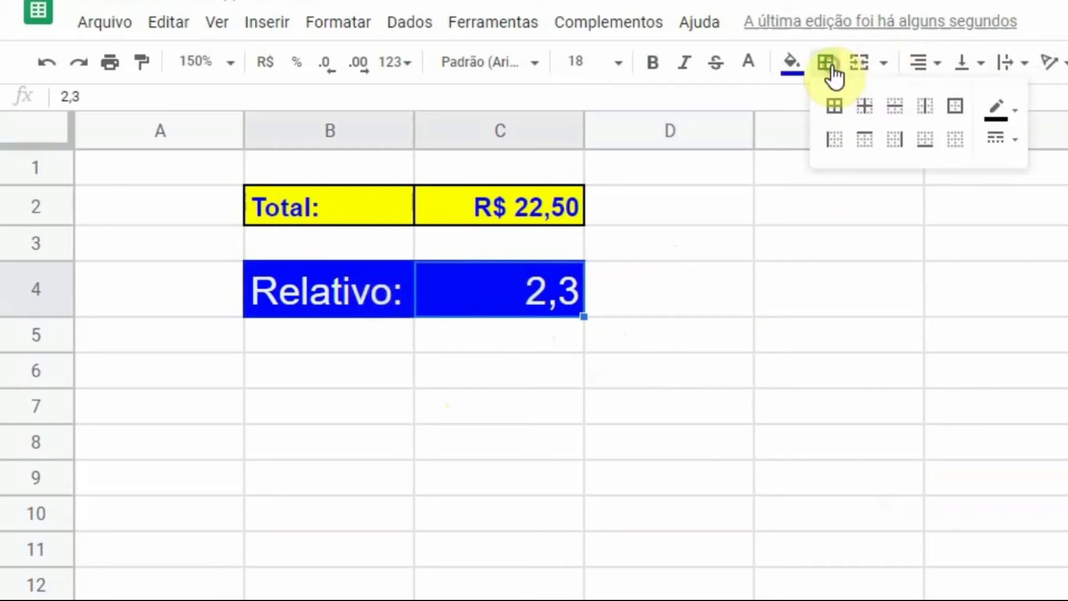
{"action": "left_click", "coordinate": [926, 153]}
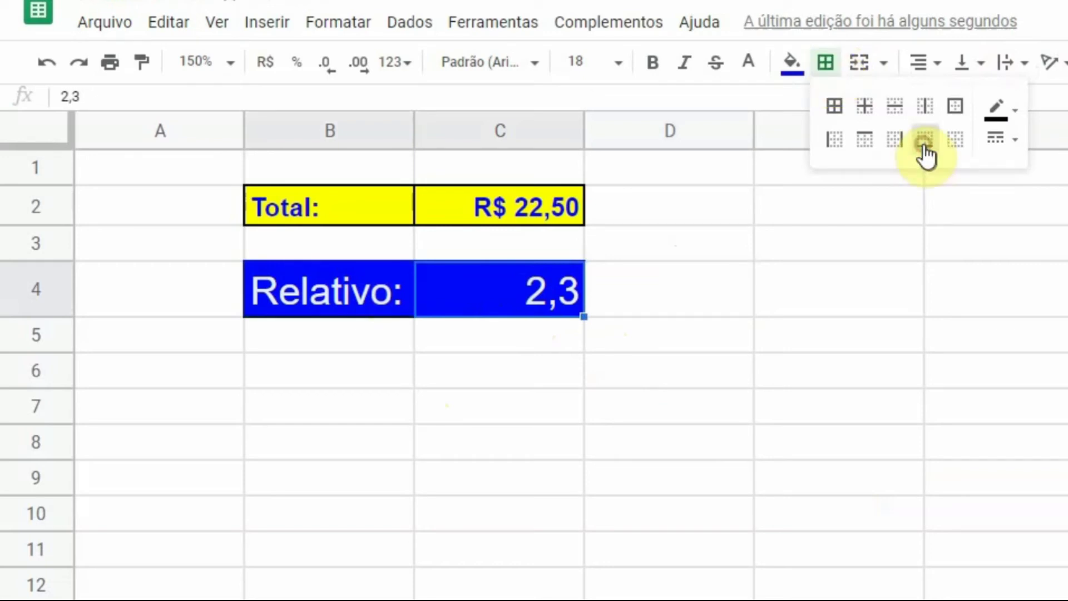
{"action": "left_click", "coordinate": [855, 253]}
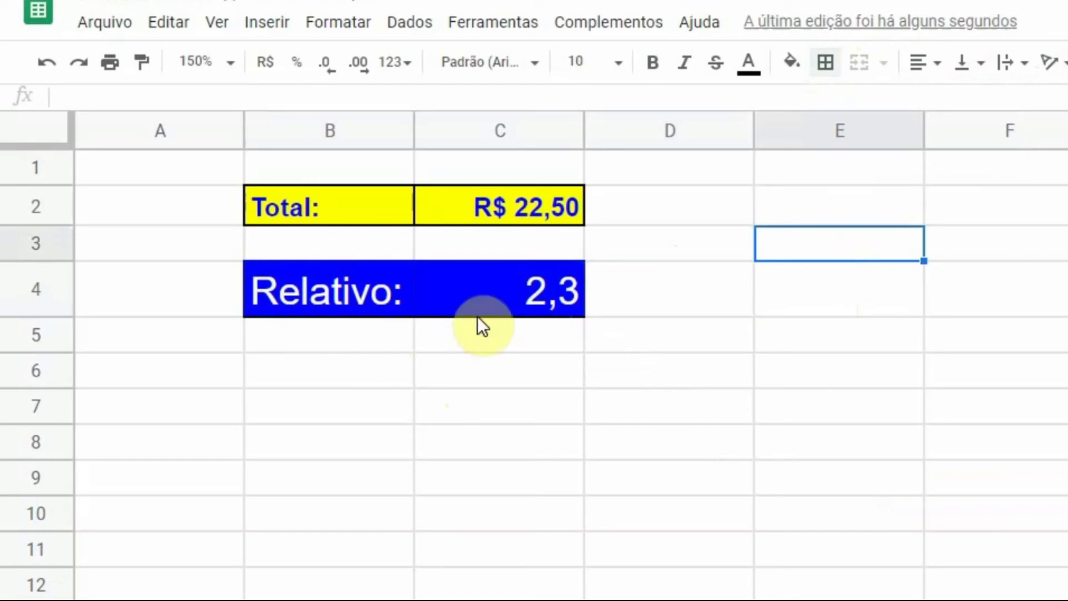
- Format the Relativo value in cell C4 as a percentage and set it to 2,3%
{"action": "left_click", "coordinate": [225, 63]}
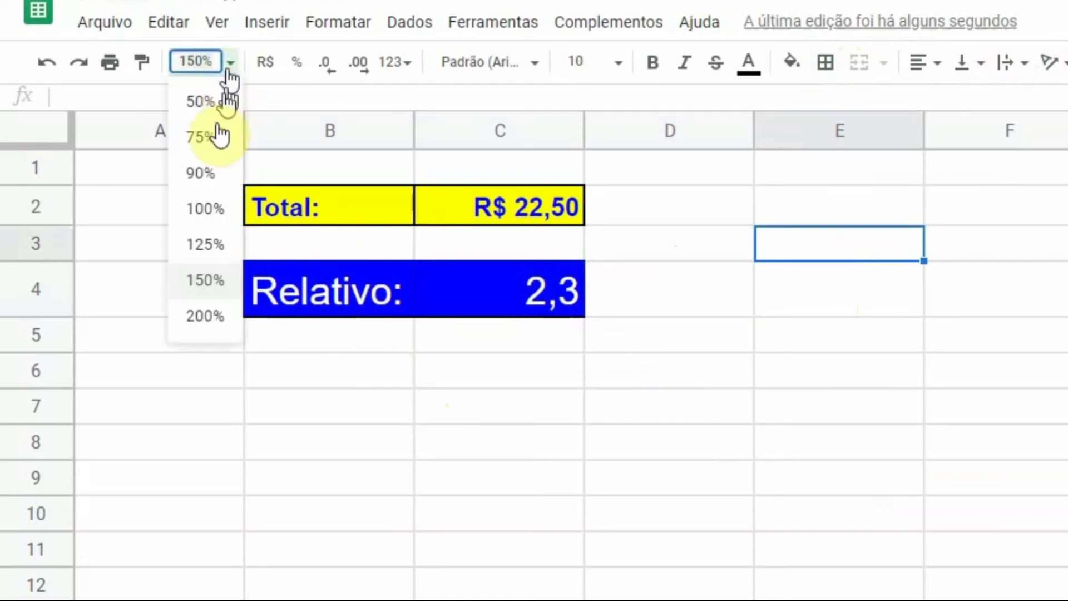
{"action": "left_click", "coordinate": [199, 316]}
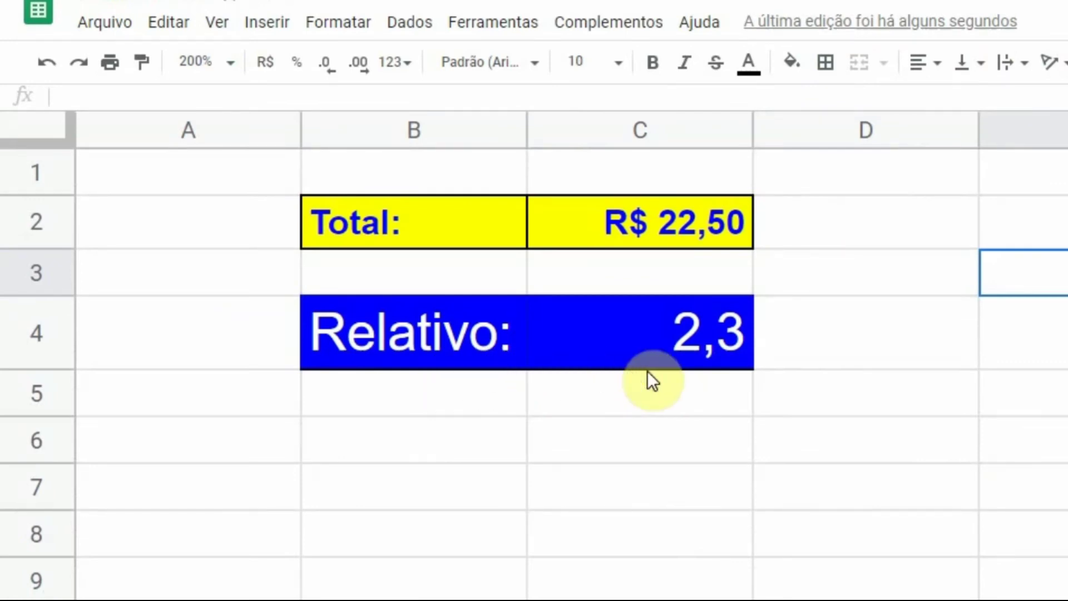
{"action": "left_click", "coordinate": [660, 352]}
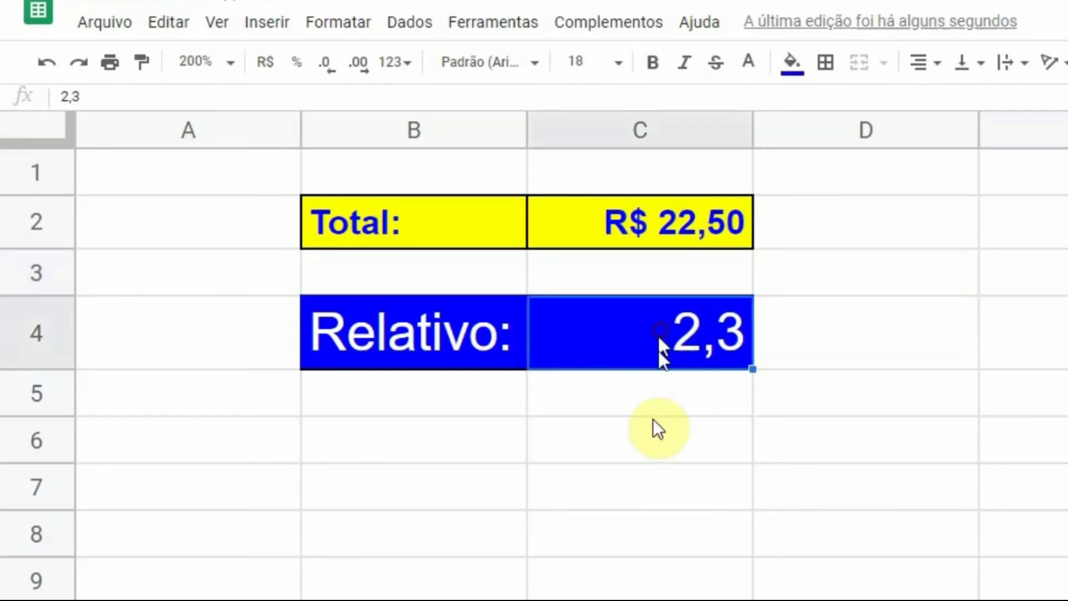
{"action": "left_click", "coordinate": [593, 337]}
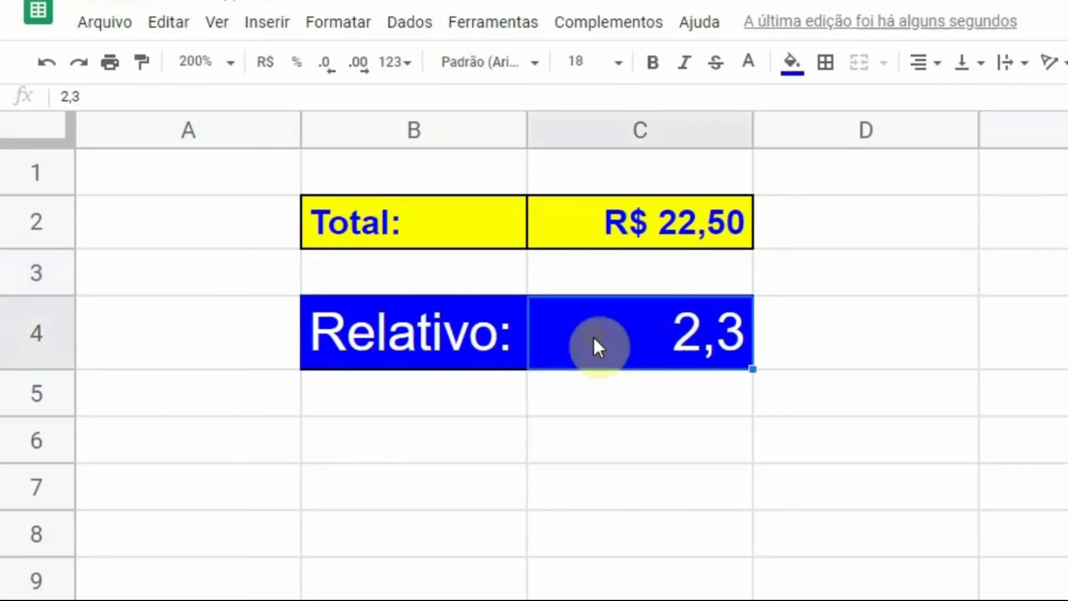
{"action": "left_click", "coordinate": [297, 68]}
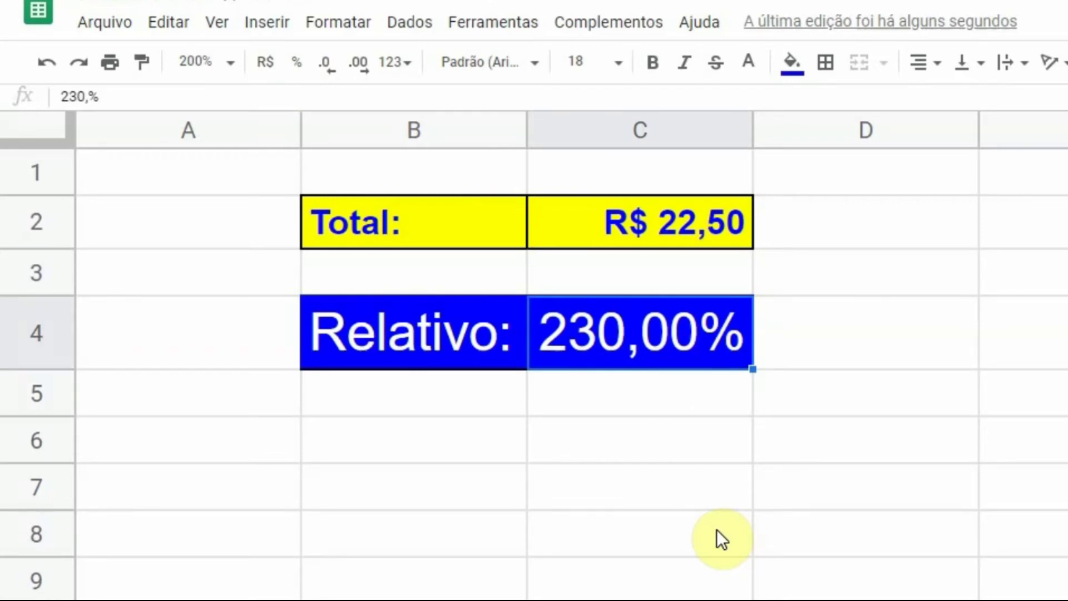
{"action": "type", "text": "2,3"}
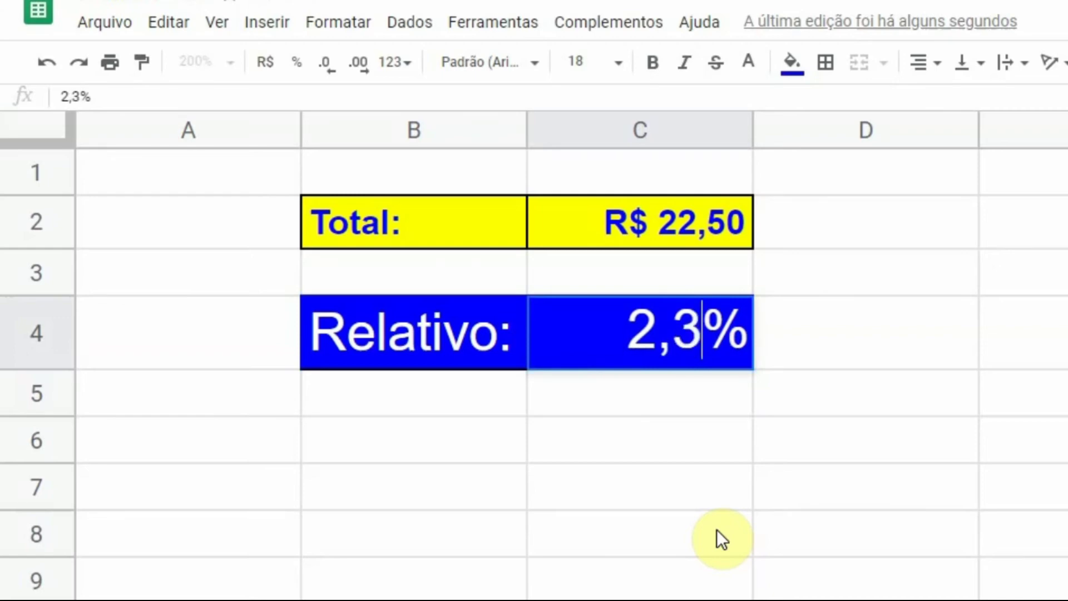
{"action": "key", "text": "Return"}
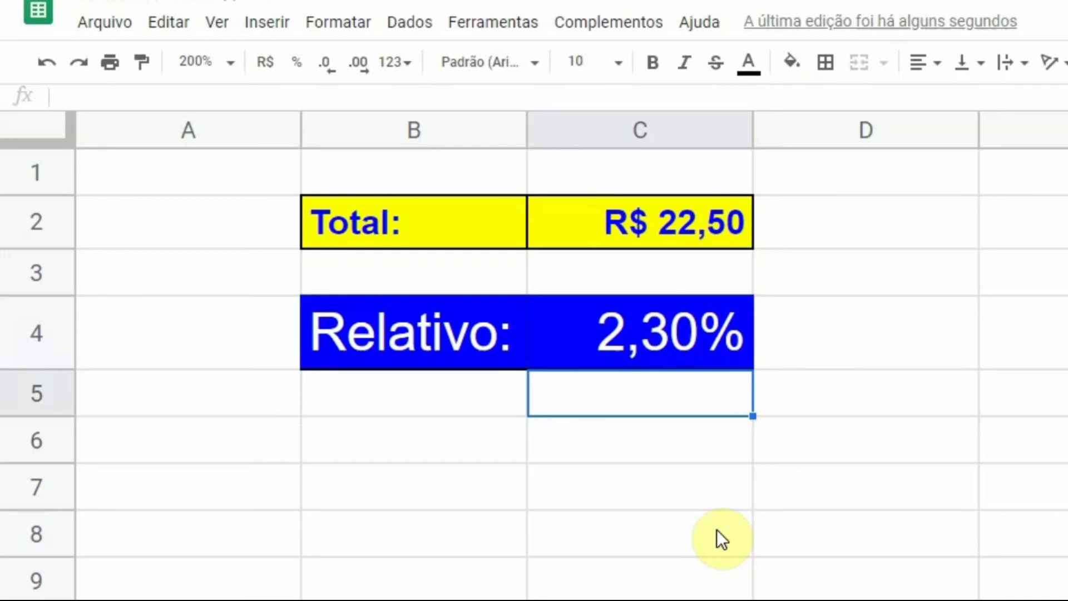
- Add and remove decimal places on the Total value in cell C2, leaving it with three decimals
{"action": "key", "text": "Up"}
{"action": "key", "text": "Up"}
{"action": "key", "text": "Up"}
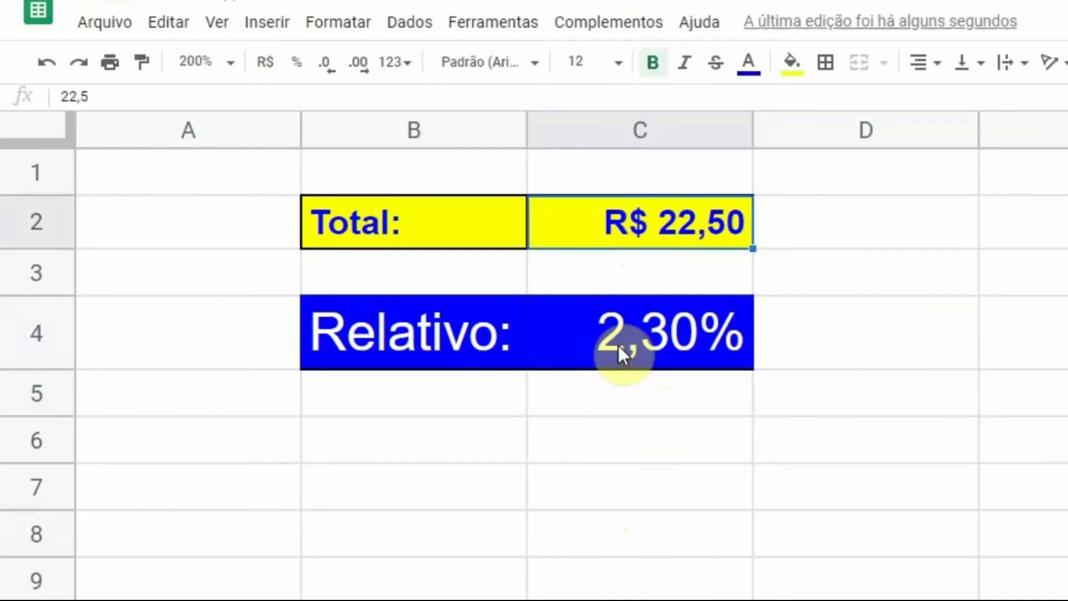
{"action": "left_click", "coordinate": [358, 63]}
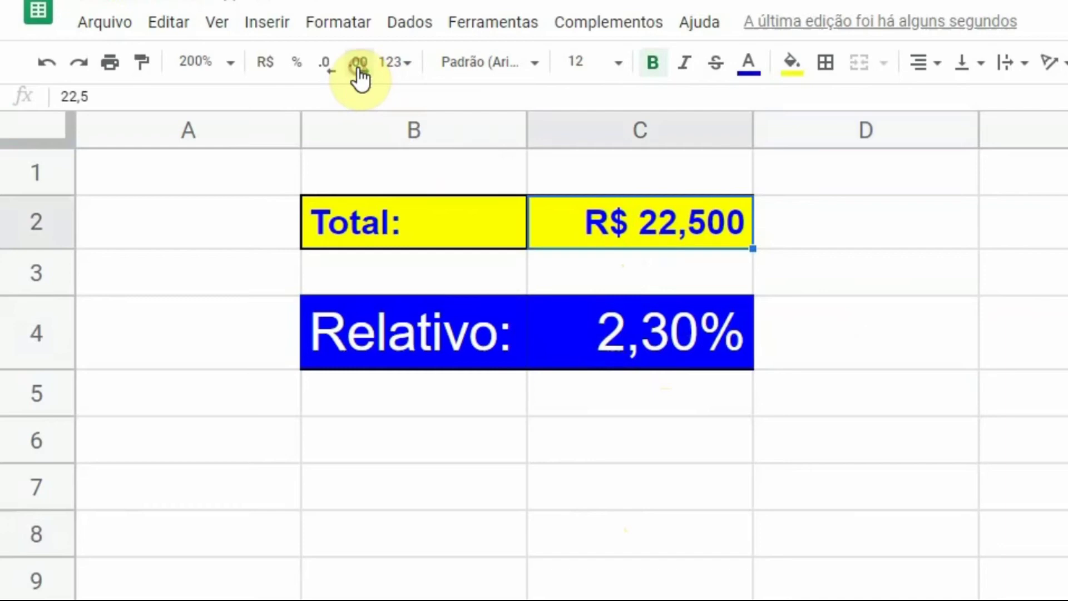
{"action": "left_click", "coordinate": [358, 63]}
{"action": "left_click", "coordinate": [359, 64]}
{"action": "left_click", "coordinate": [328, 63]}
{"action": "left_click", "coordinate": [329, 65]}
{"action": "left_click", "coordinate": [328, 64]}
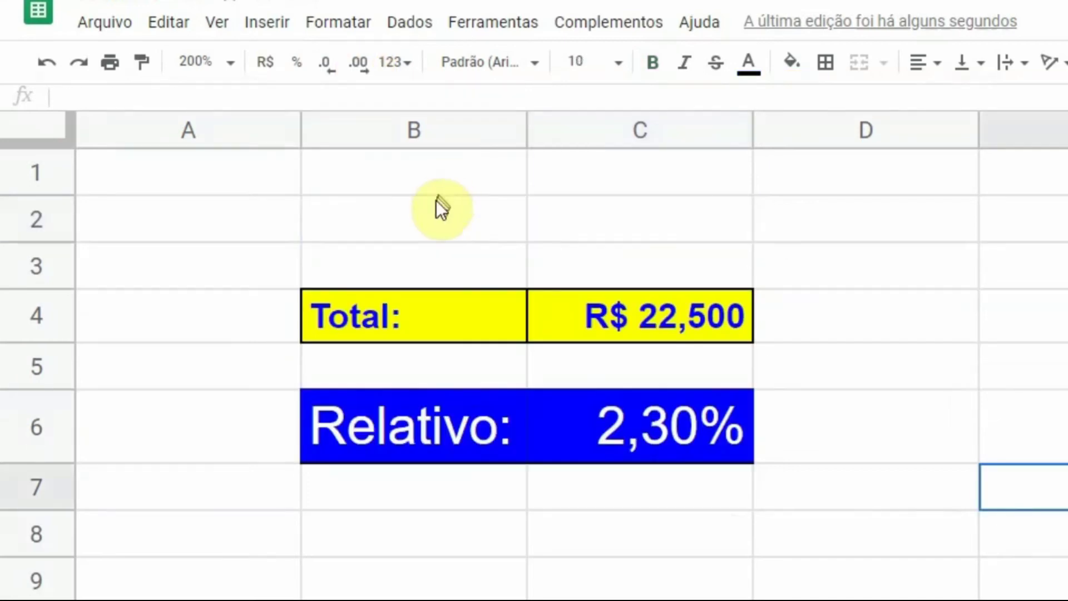
- Enter the text "Título" in cell B2, above the Total row
{"action": "left_click", "coordinate": [426, 217]}
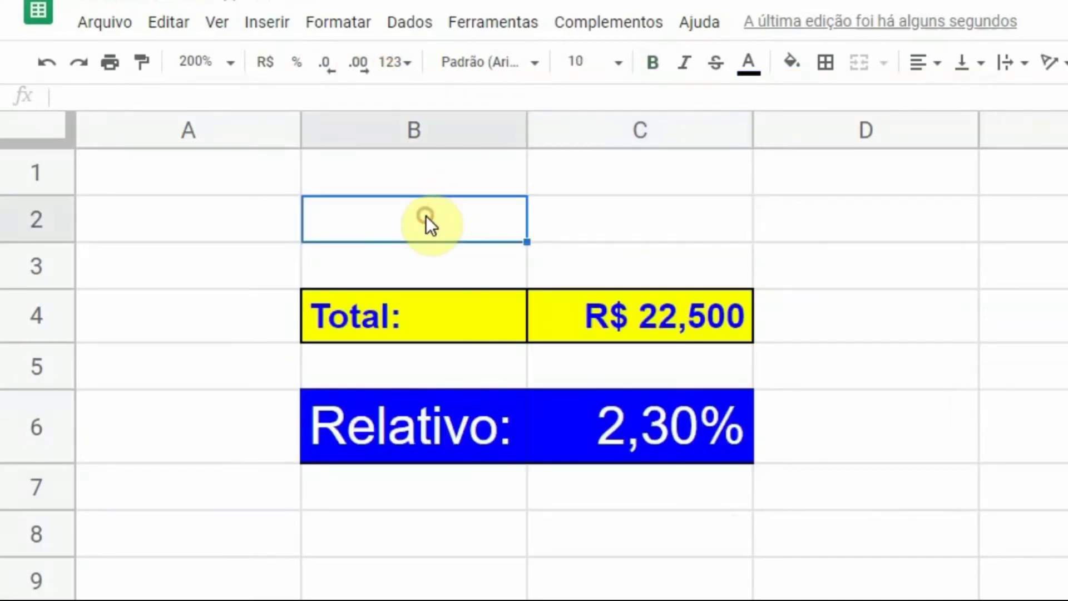
{"action": "type", "text": "Títu"}
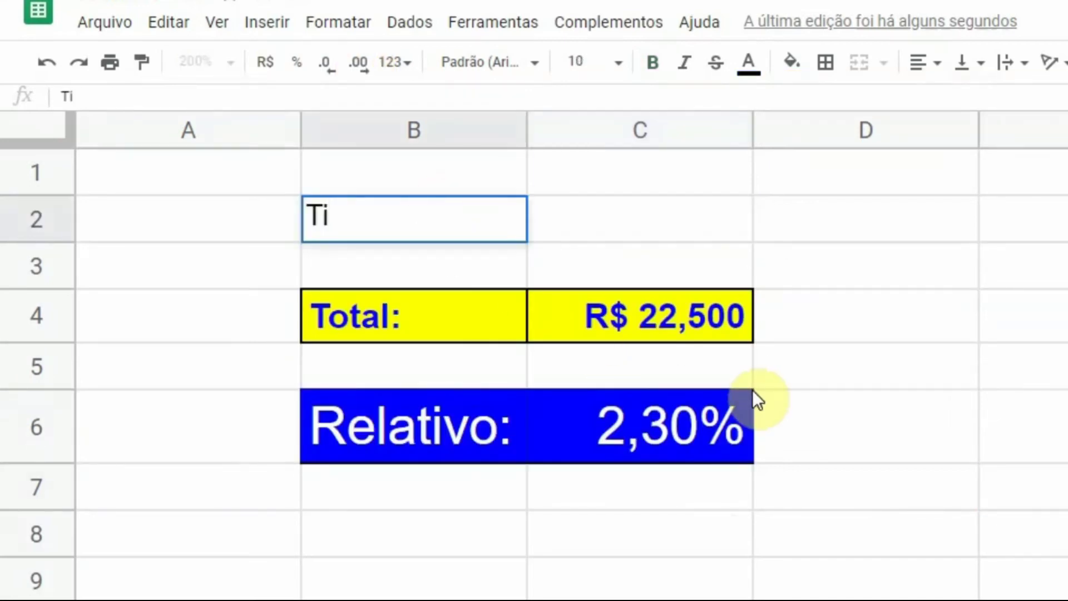
{"action": "type", "text": "lo"}
{"action": "key", "text": "Return"}
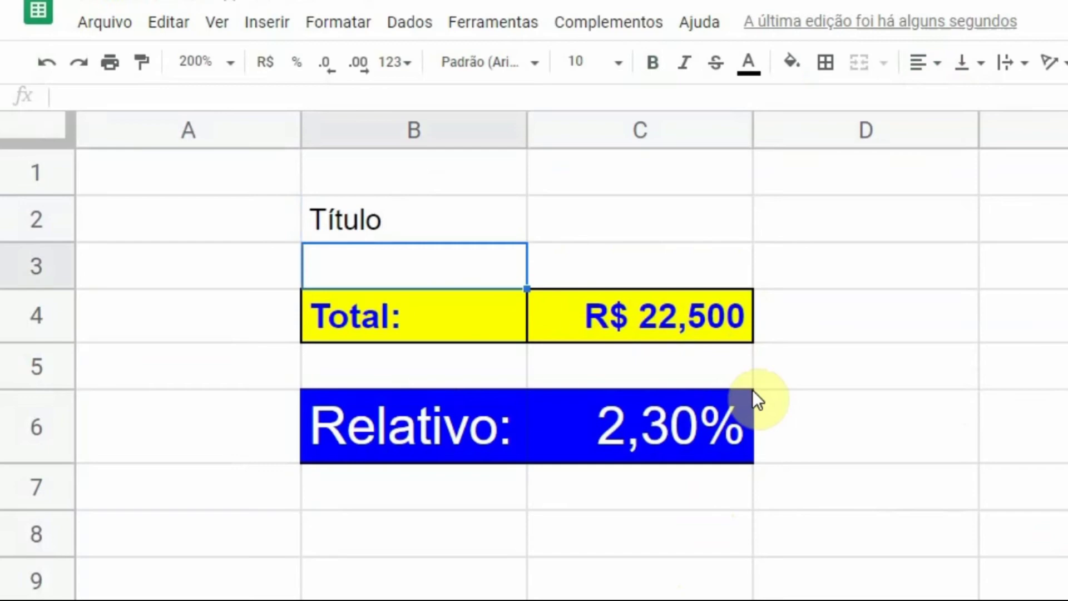
- Merge cells B2:C2 and centre the title horizontally in the merged cell
{"action": "left_click", "coordinate": [432, 182]}
{"action": "left_click_drag", "start_coordinate": [430, 212], "coordinate": [632, 214]}
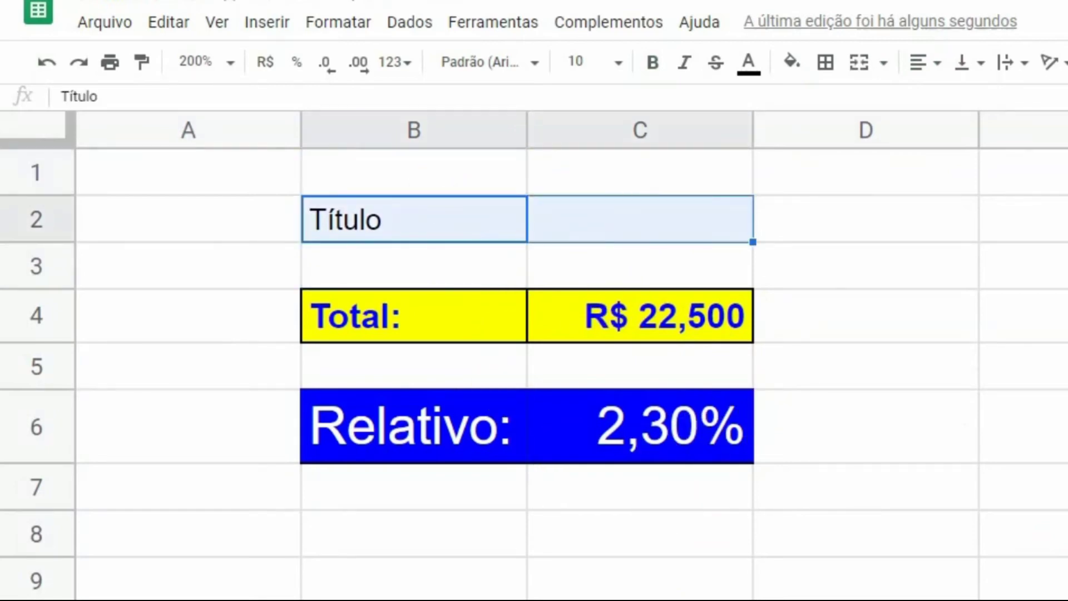
{"action": "left_click", "coordinate": [864, 66]}
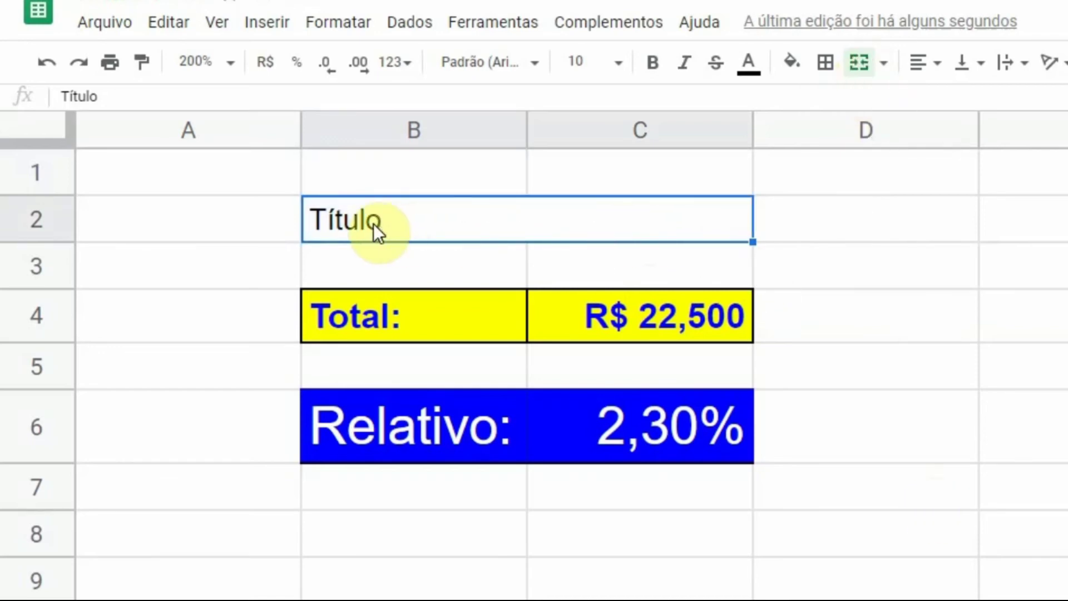
{"action": "left_click", "coordinate": [934, 72]}
{"action": "left_click", "coordinate": [949, 104]}
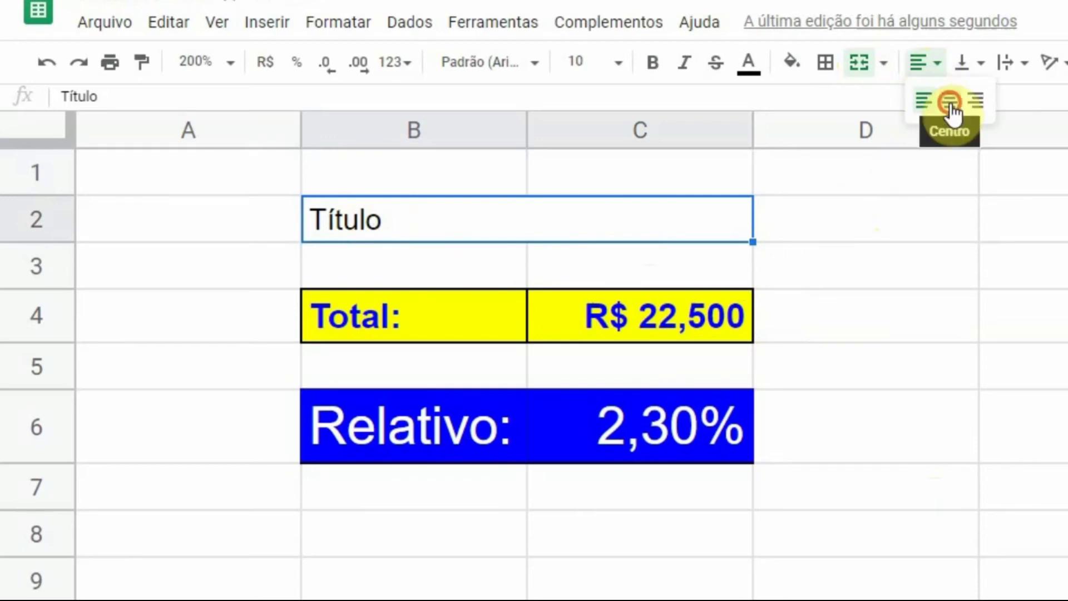
{"action": "left_click", "coordinate": [949, 429]}
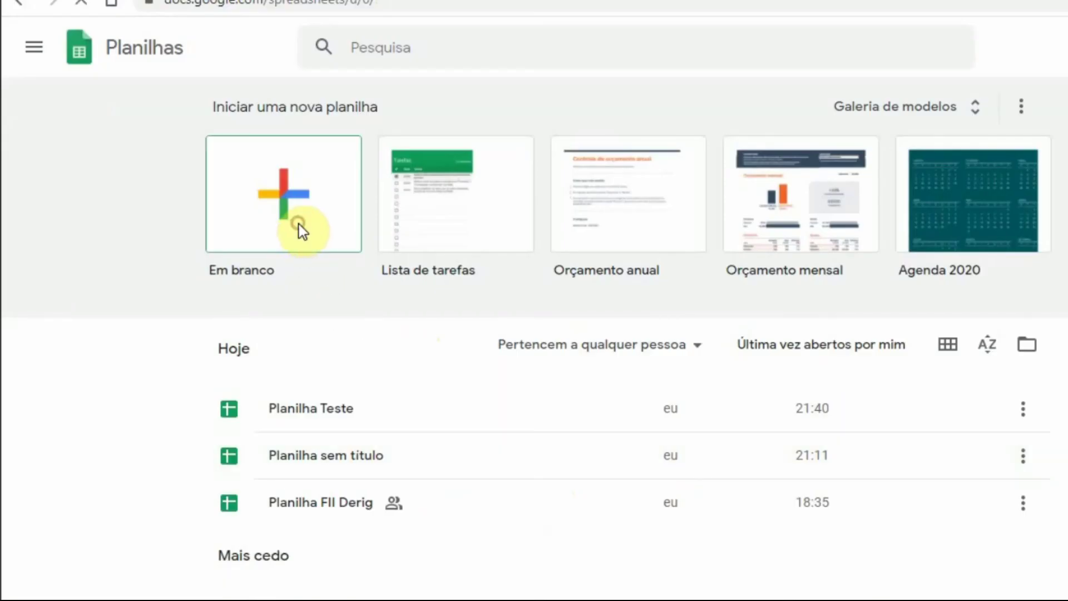
- Create a new blank spreadsheet and set its zoom to 150%
{"action": "left_click", "coordinate": [302, 233]}
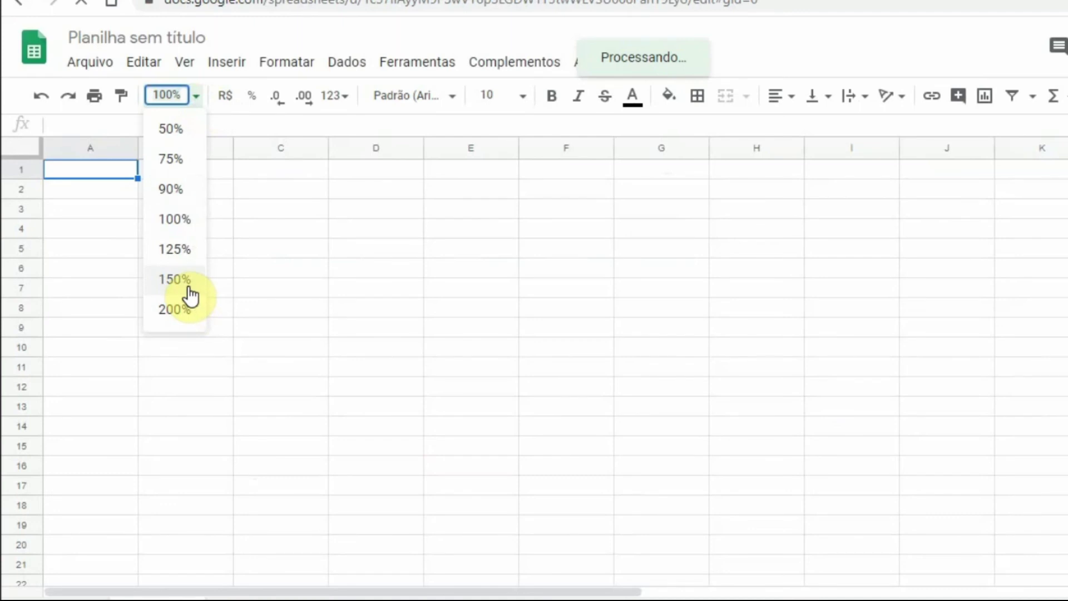
{"action": "left_click", "coordinate": [189, 285]}
- Enter the title "Disciplina de Informática" in cell B2 and the heading "Alunos" in cell B4
{"action": "left_click", "coordinate": [291, 209]}
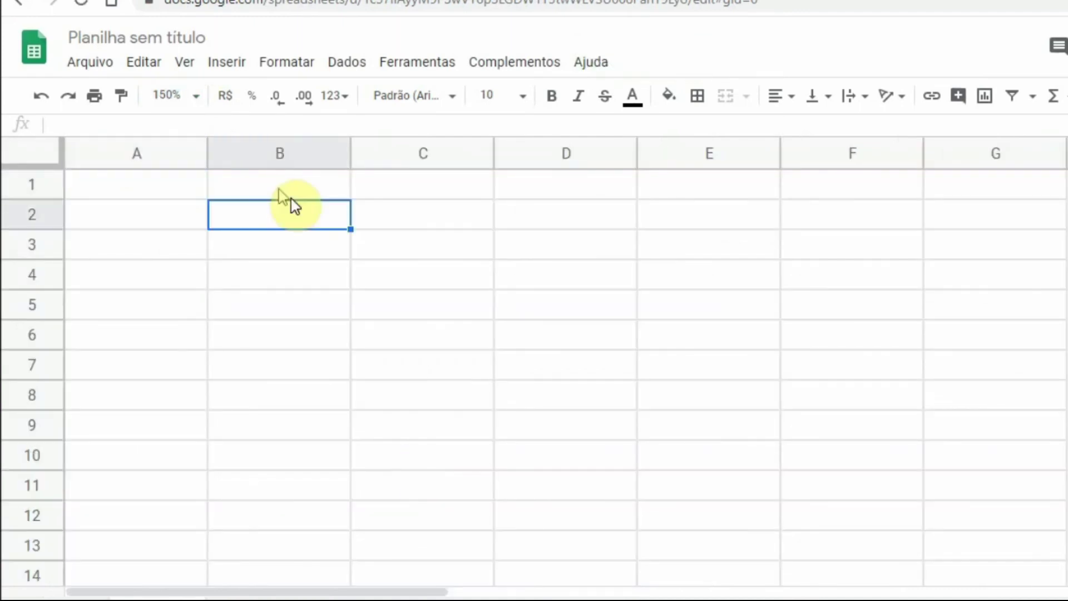
{"action": "type", "text": "D"}
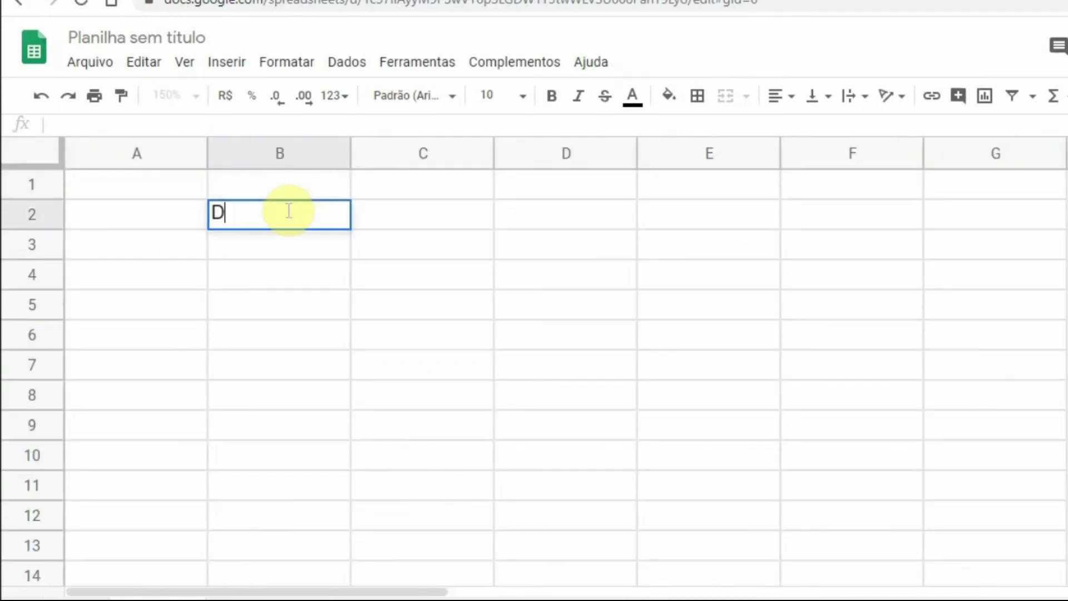
{"action": "type", "text": "isciplina de Informática"}
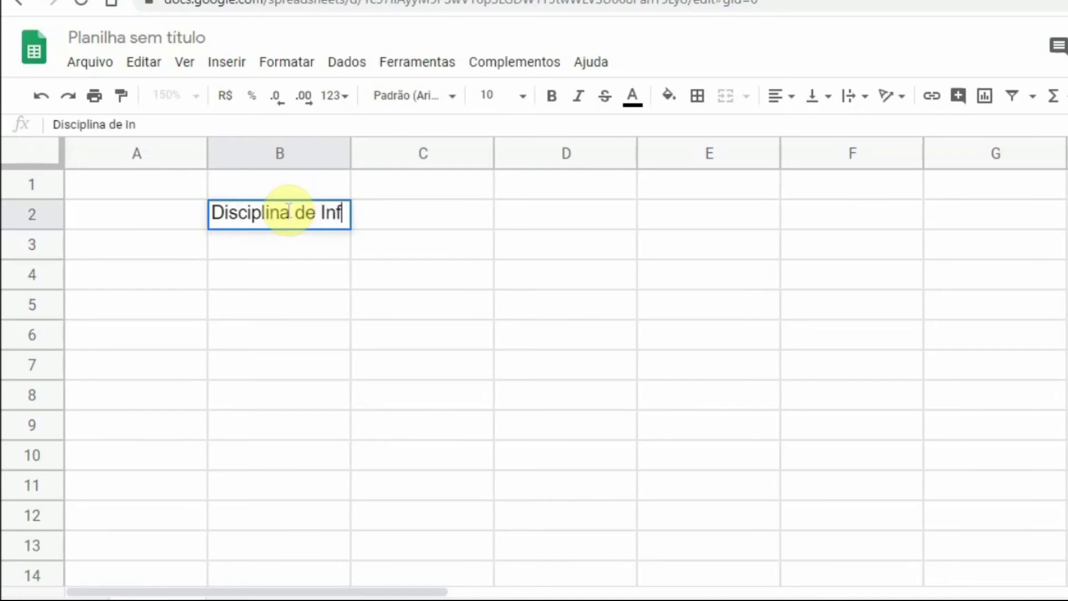
{"action": "key", "text": "Return"}
{"action": "key", "text": "Return"}
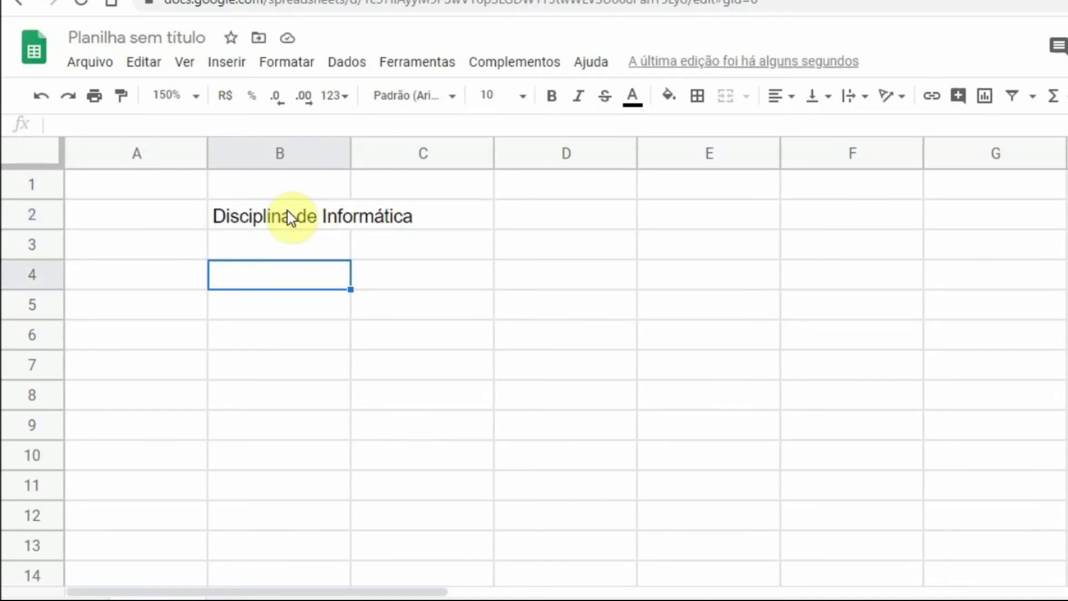
{"action": "type", "text": "Alunos"}
{"action": "key", "text": "Tab"}
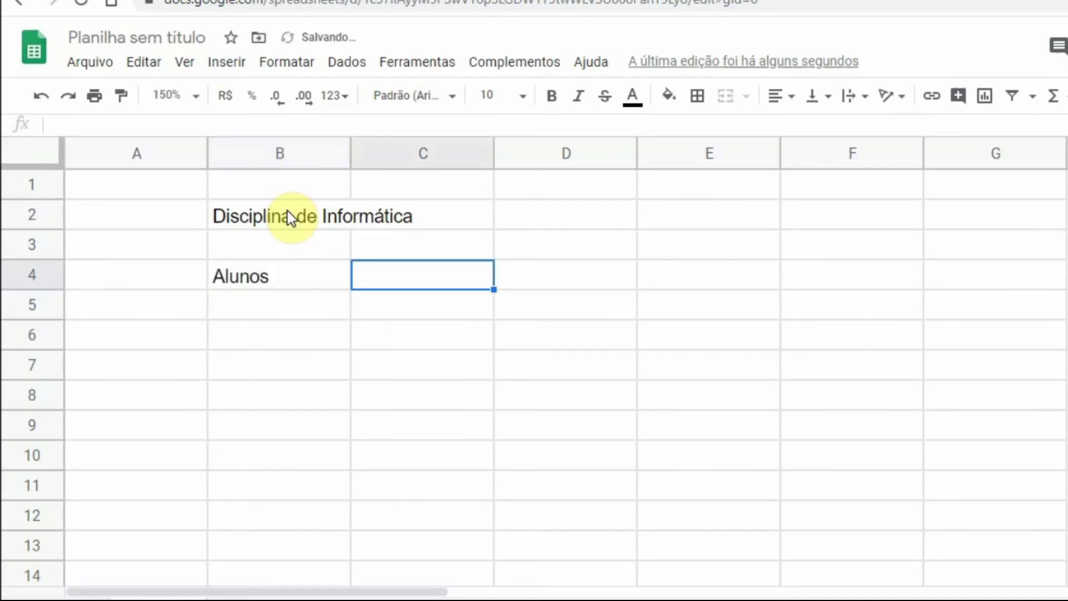
{"action": "key", "text": "Left"}
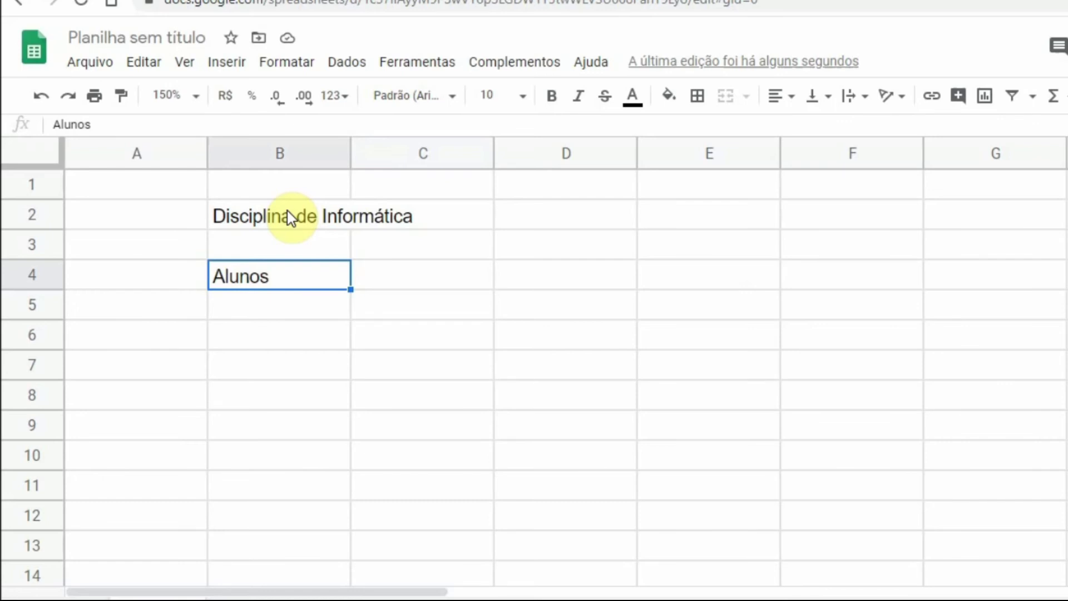
- Add the headings N1 and N2 beside Alunos and list four students below with grades 10/9, 9,5/8, 7/9,5 and 9/7
{"action": "key", "text": "Right"}
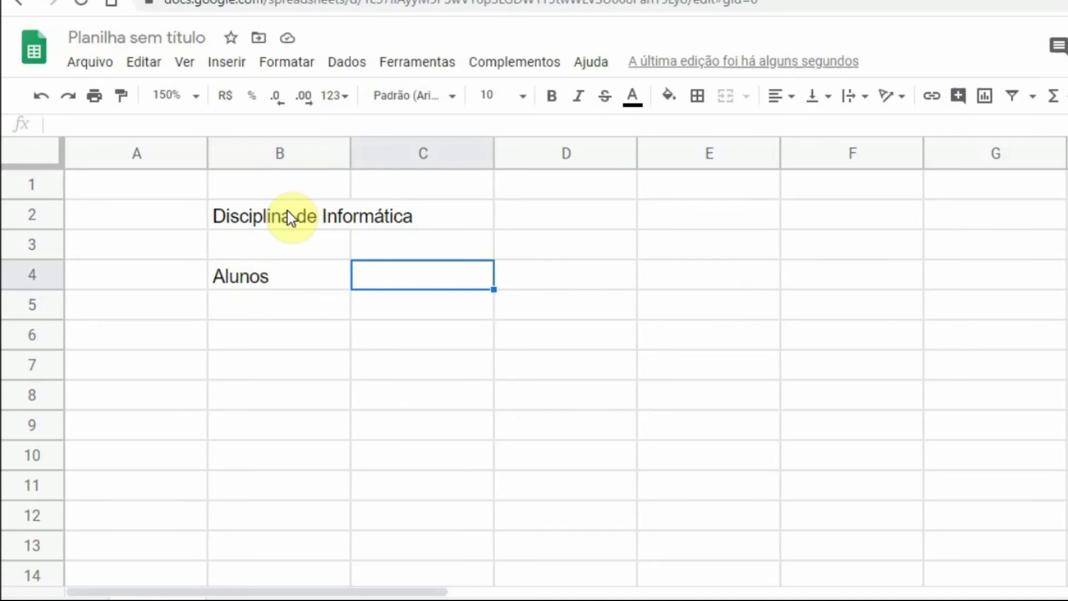
{"action": "key", "text": "Left"}
{"action": "key", "text": "Up"}
{"action": "key", "text": "Down"}
{"action": "key", "text": "Down"}
{"action": "key", "text": "Down"}
{"action": "key", "text": "Down"}
{"action": "key", "text": "Up"}
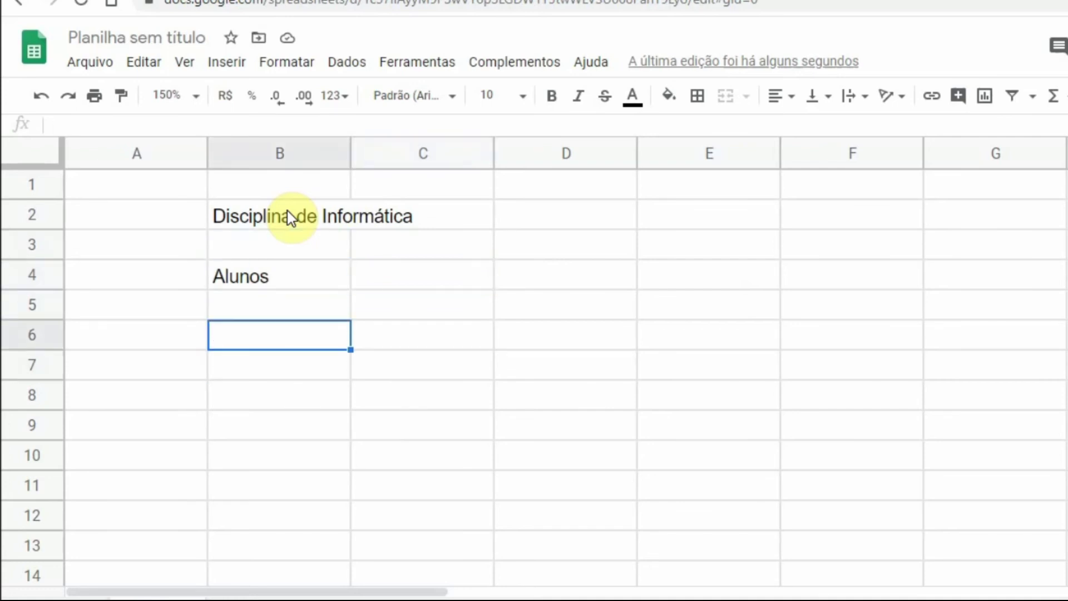
{"action": "key", "text": "Up"}
{"action": "key", "text": "Up"}
{"action": "key", "text": "Right"}
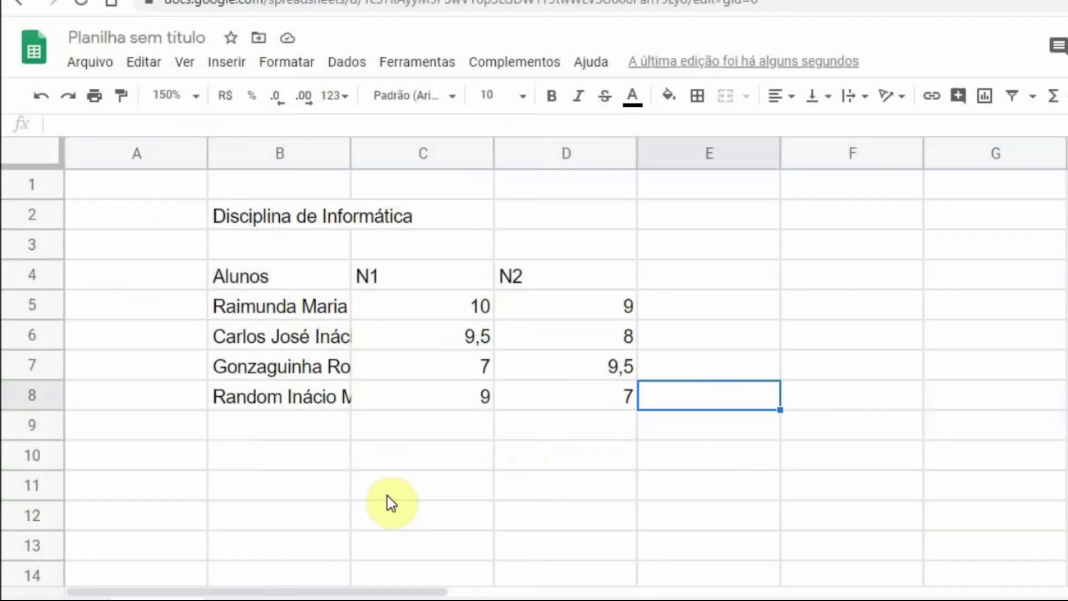
- Widen column B and auto-fit its width to the longest student name
{"action": "left_click", "coordinate": [295, 310]}
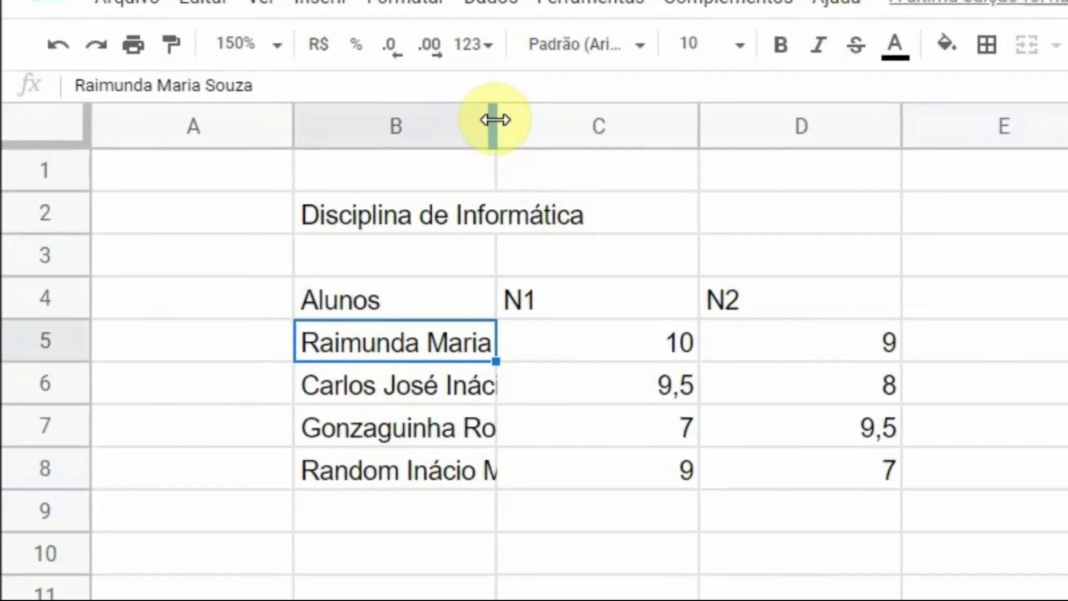
{"action": "left_click_drag", "start_coordinate": [495, 119], "coordinate": [606, 122]}
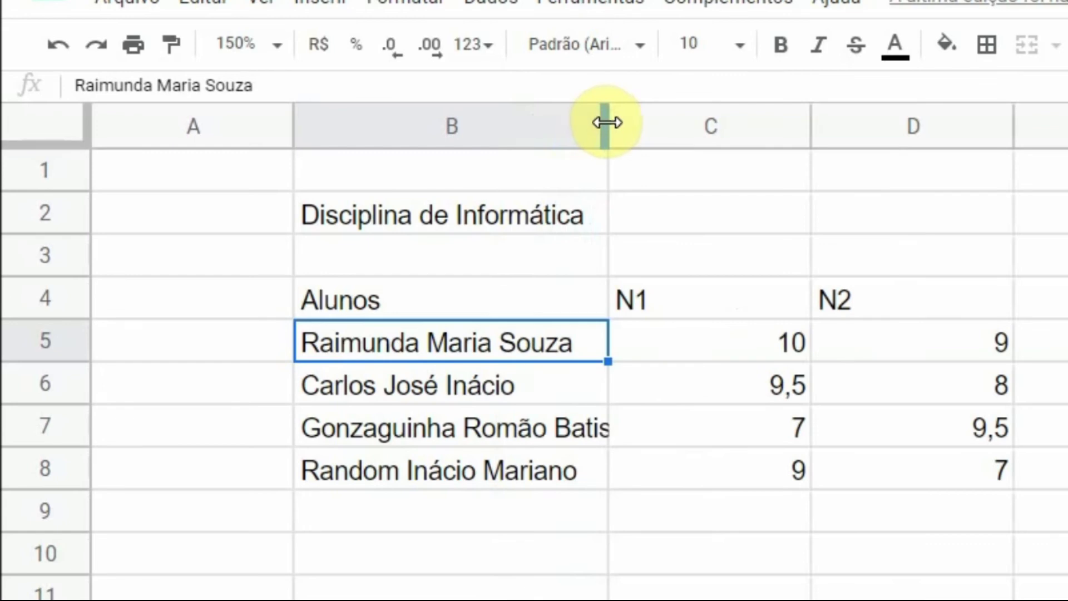
{"action": "left_click_drag", "start_coordinate": [607, 123], "coordinate": [756, 136]}
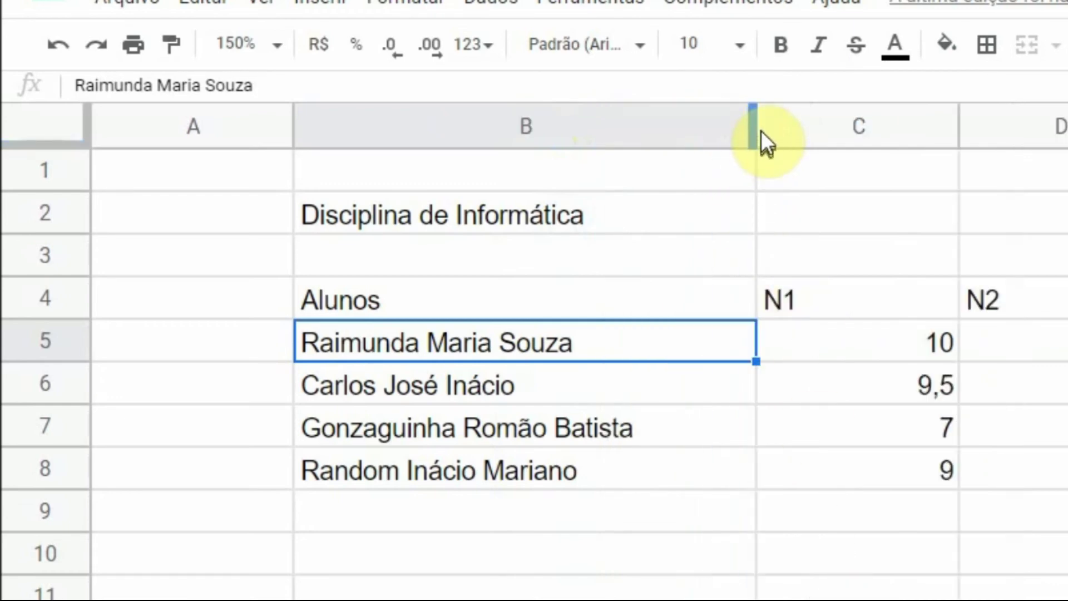
{"action": "left_click_drag", "start_coordinate": [754, 119], "coordinate": [802, 139]}
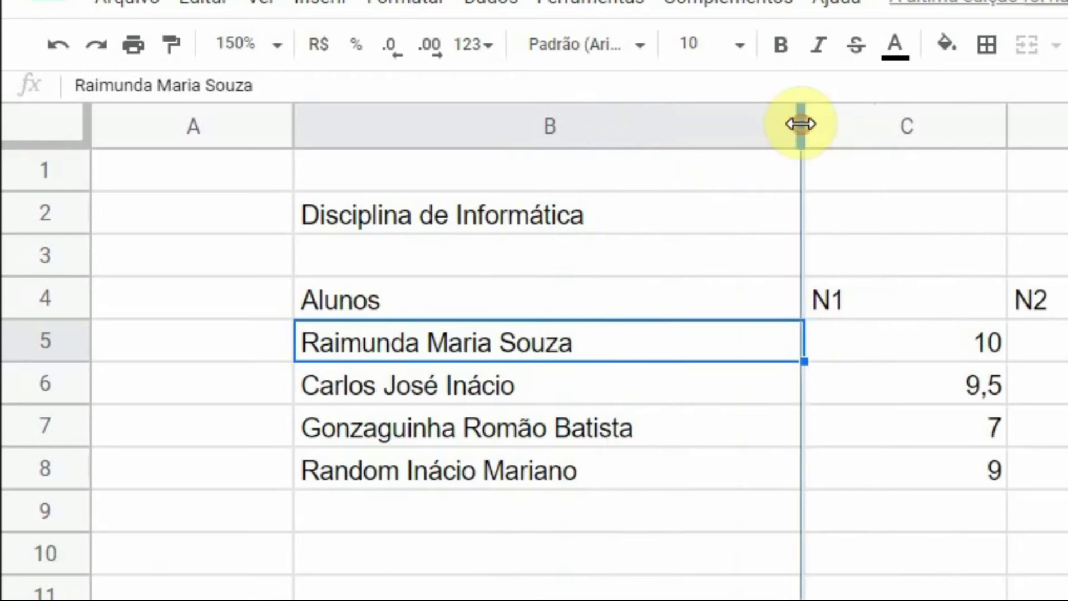
{"action": "double_click", "coordinate": [802, 123]}
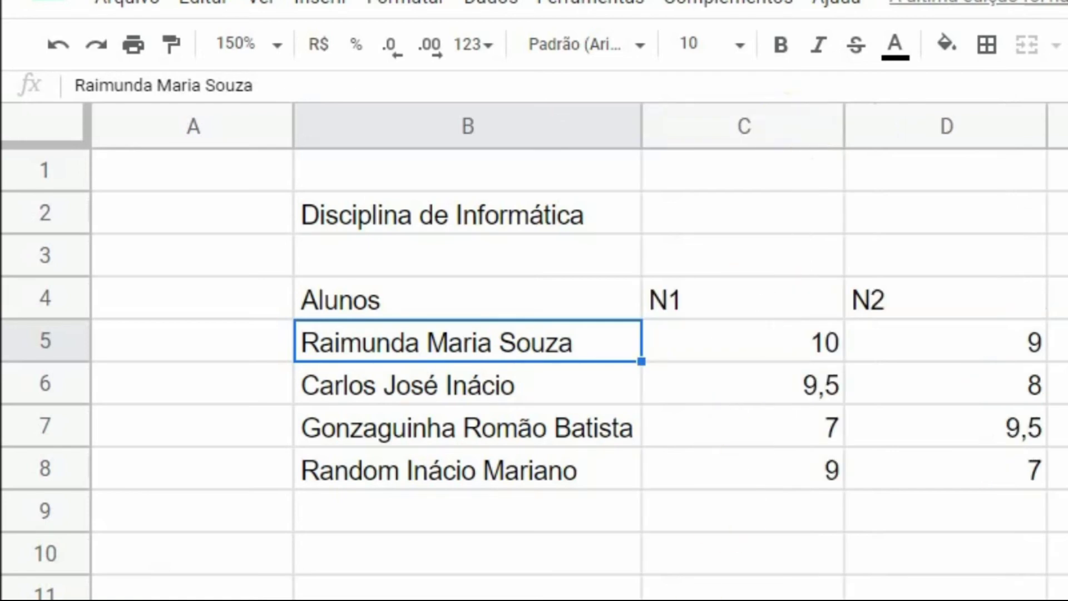
- Auto-fit the widths of the N1 and N2 grade columns C and D to their contents
{"action": "left_click_drag", "start_coordinate": [840, 125], "coordinate": [895, 122]}
{"action": "double_click", "coordinate": [842, 125]}
{"action": "double_click", "coordinate": [894, 121]}
{"action": "left_click", "coordinate": [890, 514]}
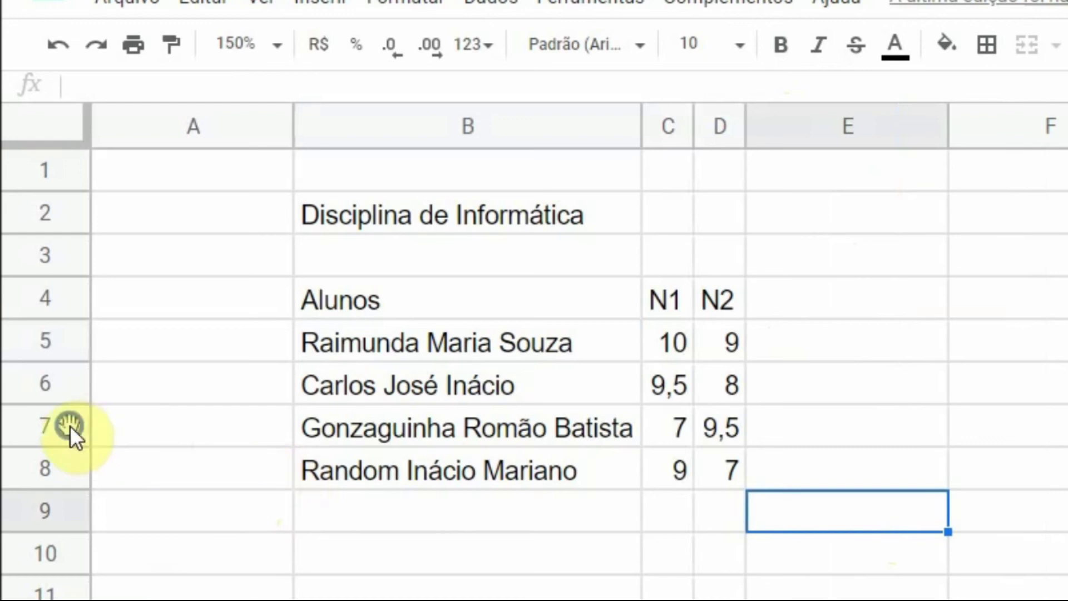
- Insert a row above row 7 and fill in another student's name with grades 4,5 and 7,5
{"action": "right_click", "coordinate": [55, 424]}
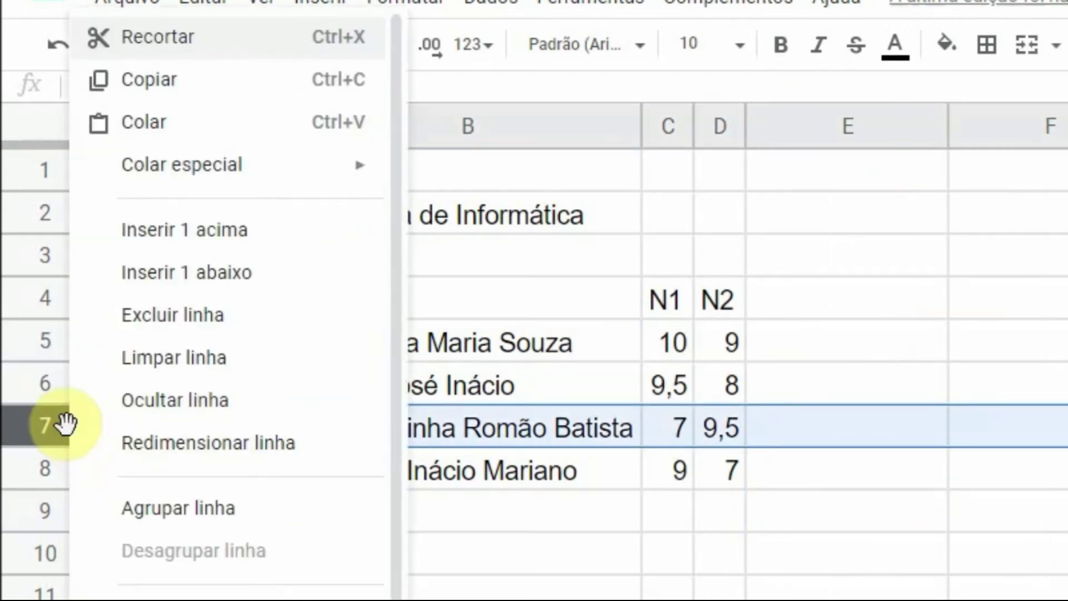
{"action": "left_click", "coordinate": [157, 236]}
{"action": "key", "text": "Right"}
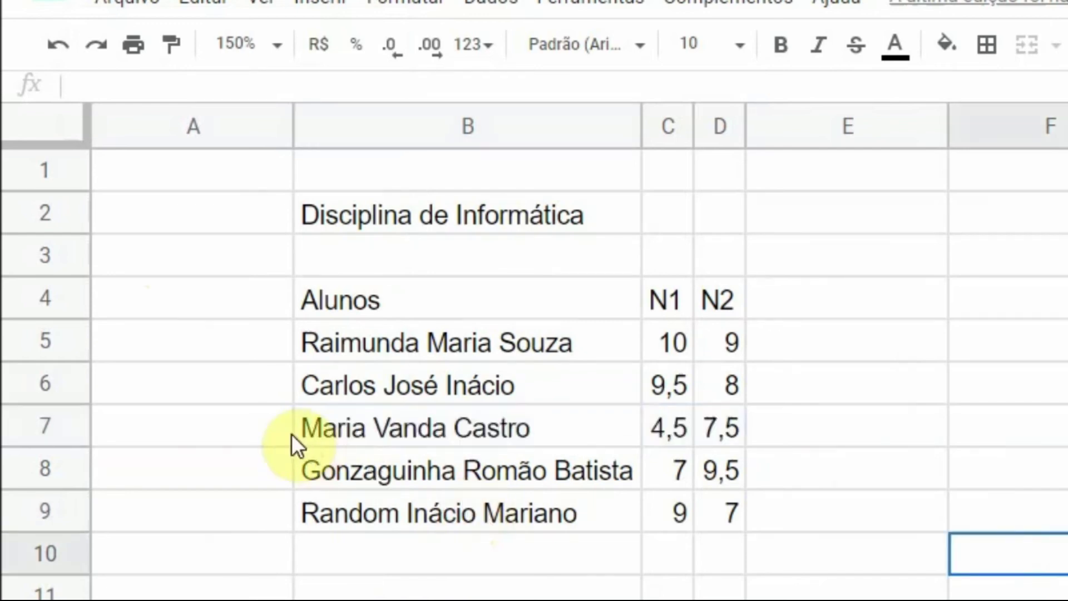
- Insert a row below row 7 and fill in a further student's name with grades 6 and 8,5
{"action": "left_click", "coordinate": [50, 423]}
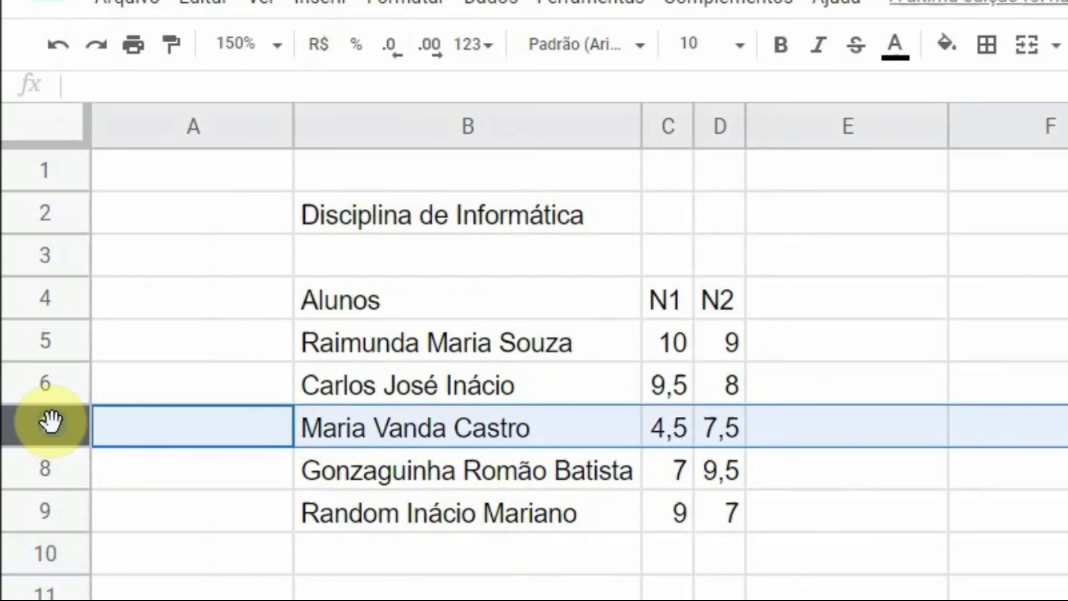
{"action": "right_click", "coordinate": [51, 425]}
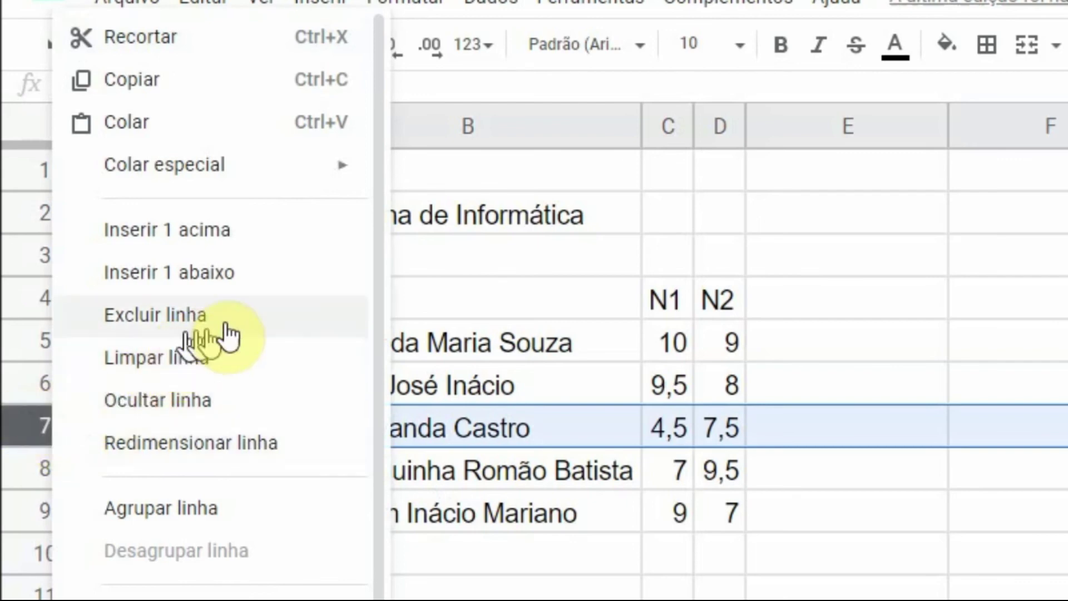
{"action": "left_click", "coordinate": [263, 278]}
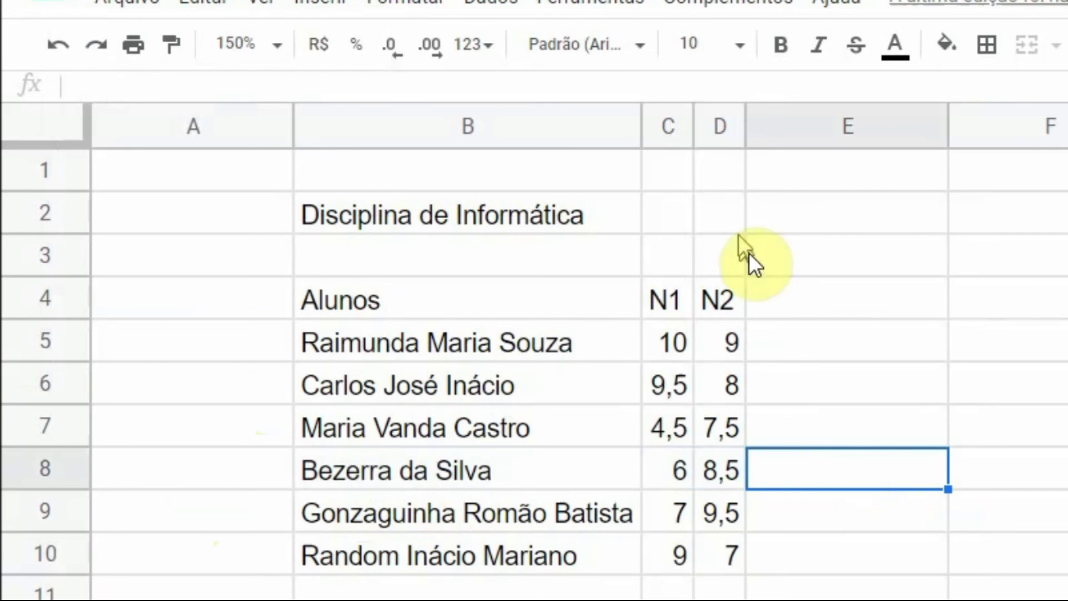
- Widen columns C and D slightly and format the grades in C5:D10 with one decimal place
{"action": "left_click_drag", "start_coordinate": [693, 127], "coordinate": [795, 126]}
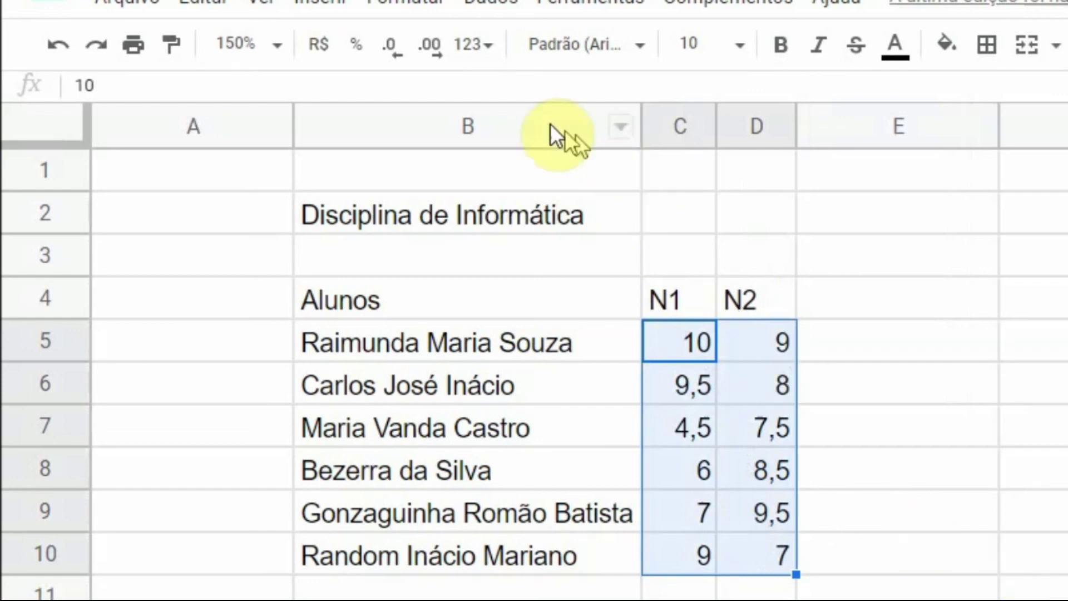
{"action": "left_click", "coordinate": [430, 61]}
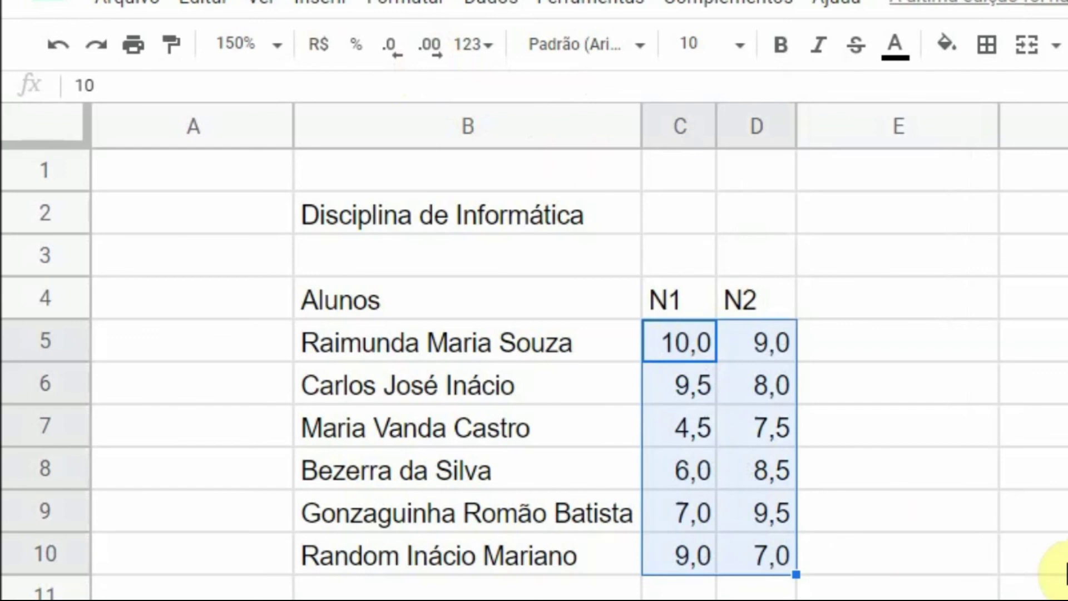
{"action": "left_click", "coordinate": [890, 384]}
- Apply borders to all cells of the student table B4:D10
{"action": "left_click_drag", "start_coordinate": [492, 302], "coordinate": [763, 556]}
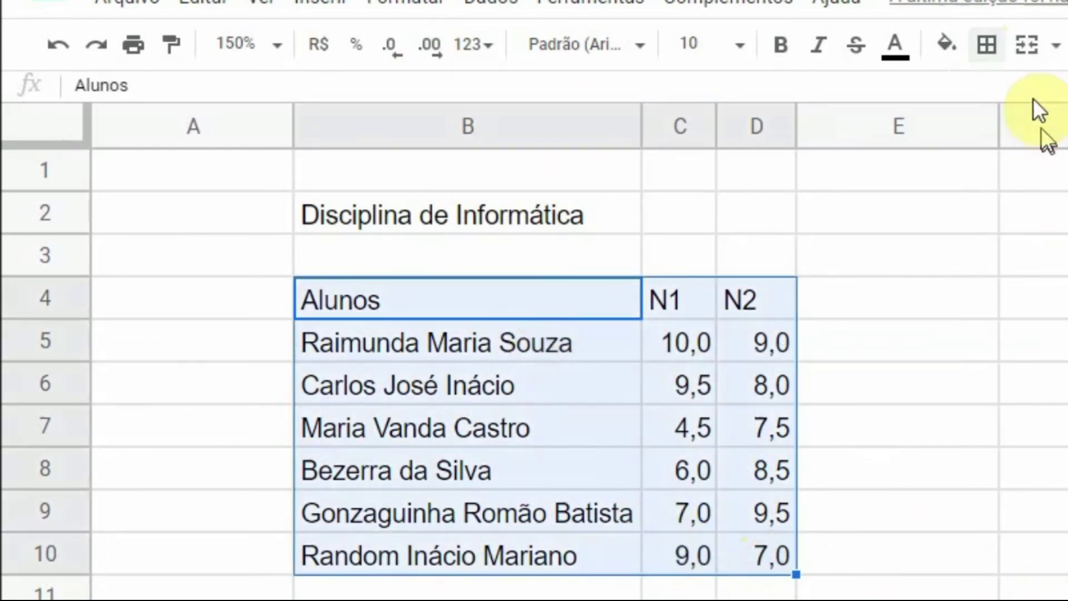
{"action": "left_click", "coordinate": [987, 51]}
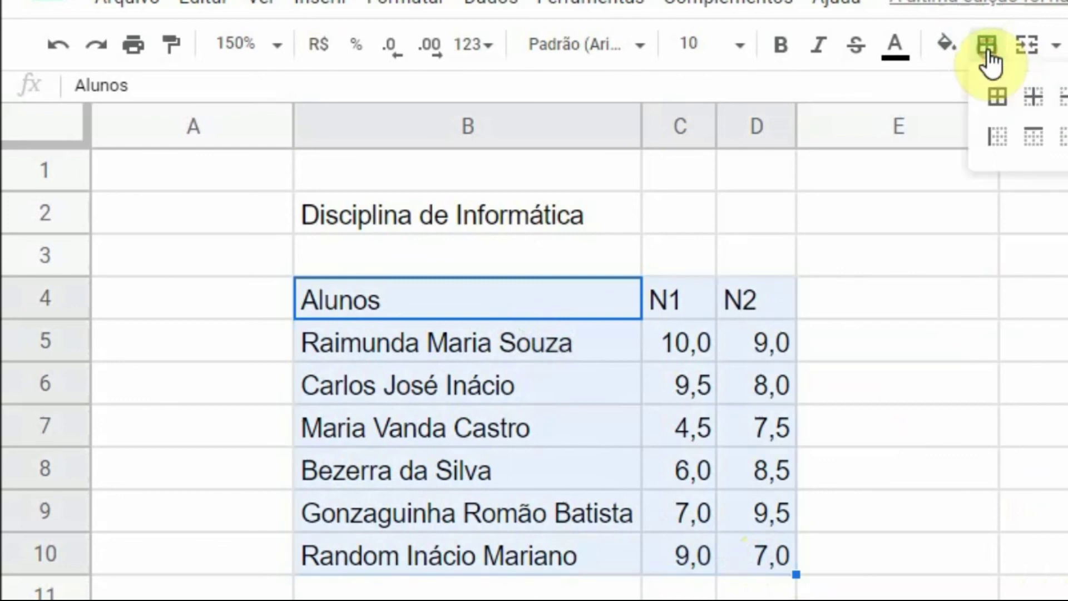
{"action": "left_click", "coordinate": [998, 97]}
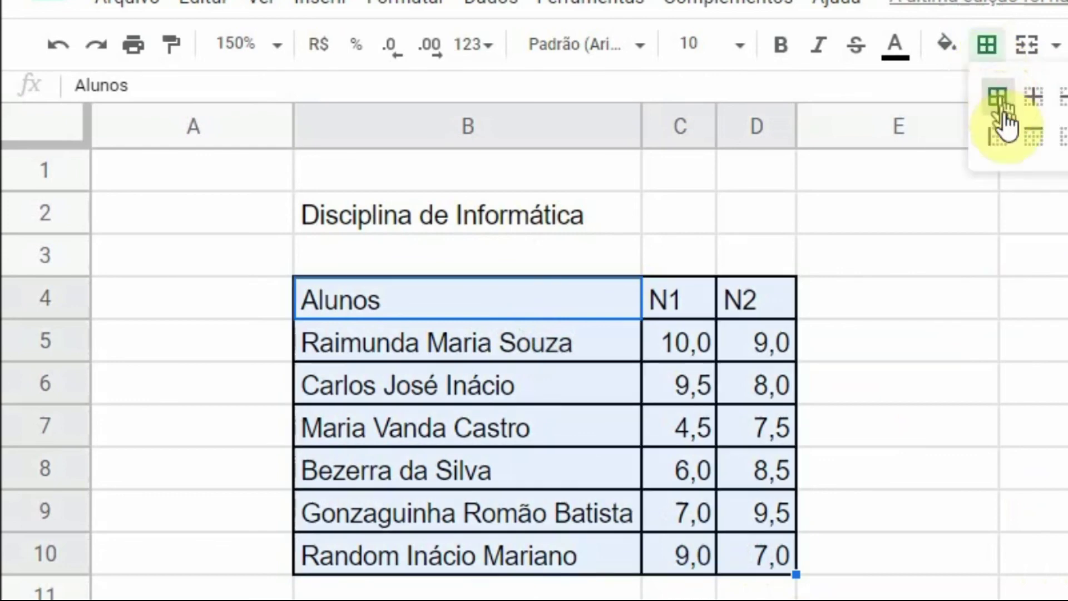
- Format the header cells B4:D4 as bold, horizontally centred text on a blue fill
{"action": "left_click_drag", "start_coordinate": [581, 298], "coordinate": [747, 296]}
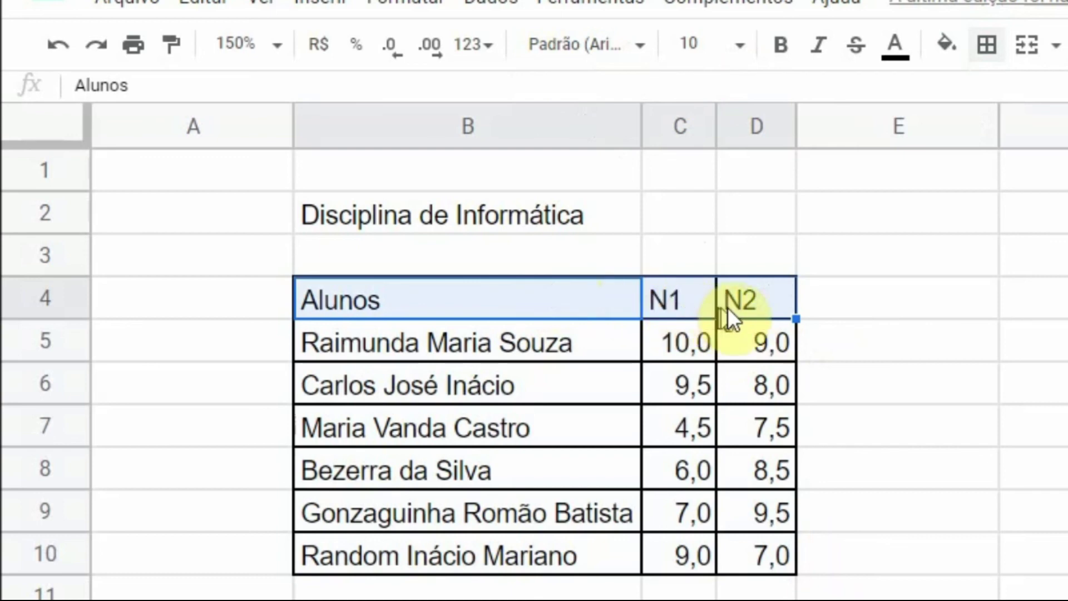
{"action": "left_click", "coordinate": [782, 45]}
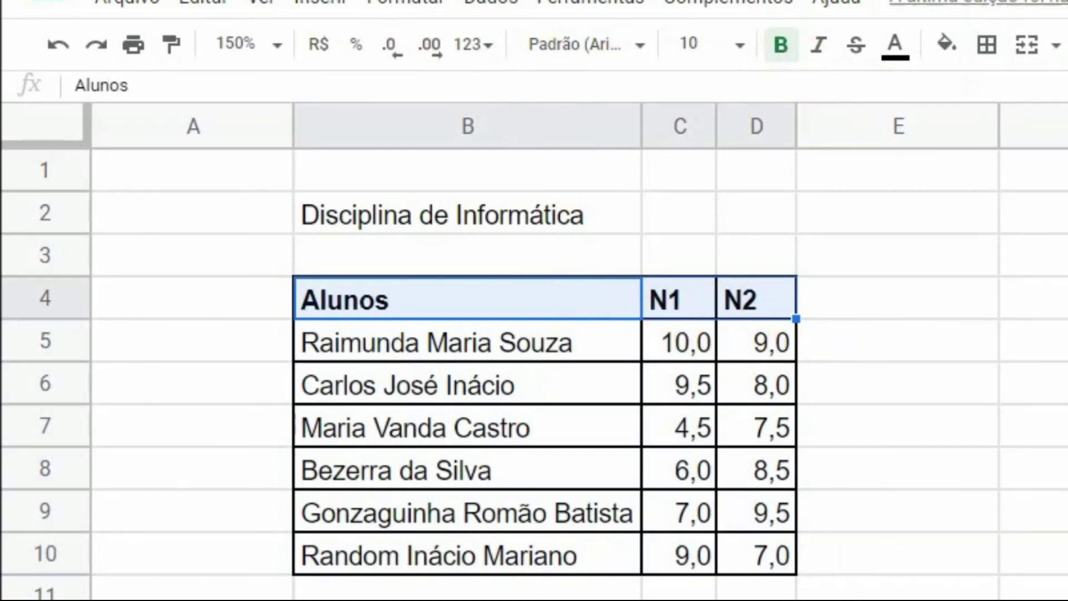
{"action": "key", "text": "ctrl+shift+e"}
{"action": "left_click", "coordinate": [947, 46]}
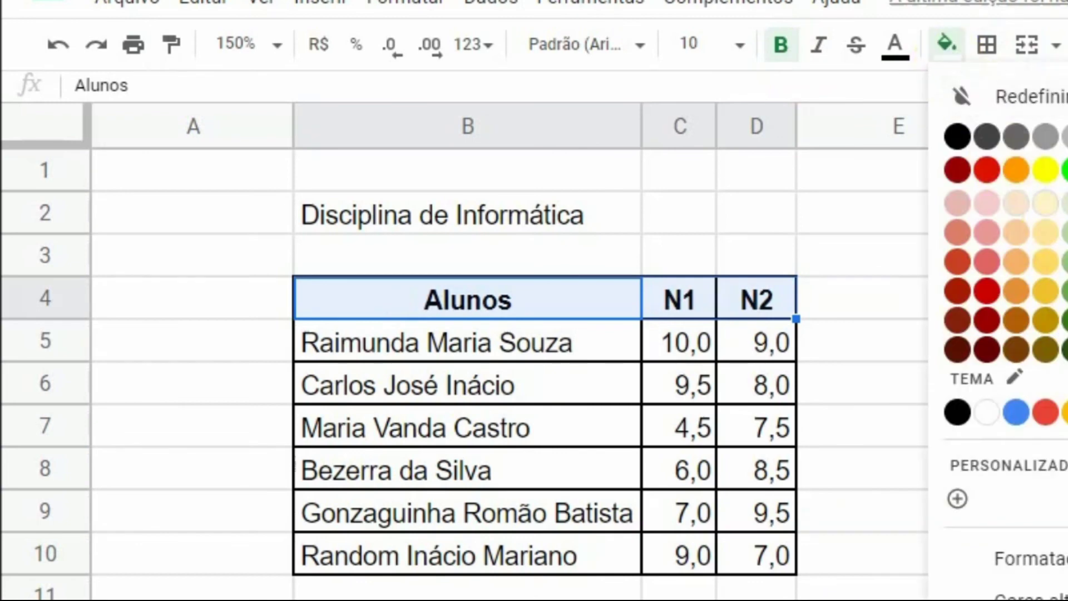
{"action": "left_click", "coordinate": [1067, 262]}
{"action": "left_click", "coordinate": [1038, 317]}
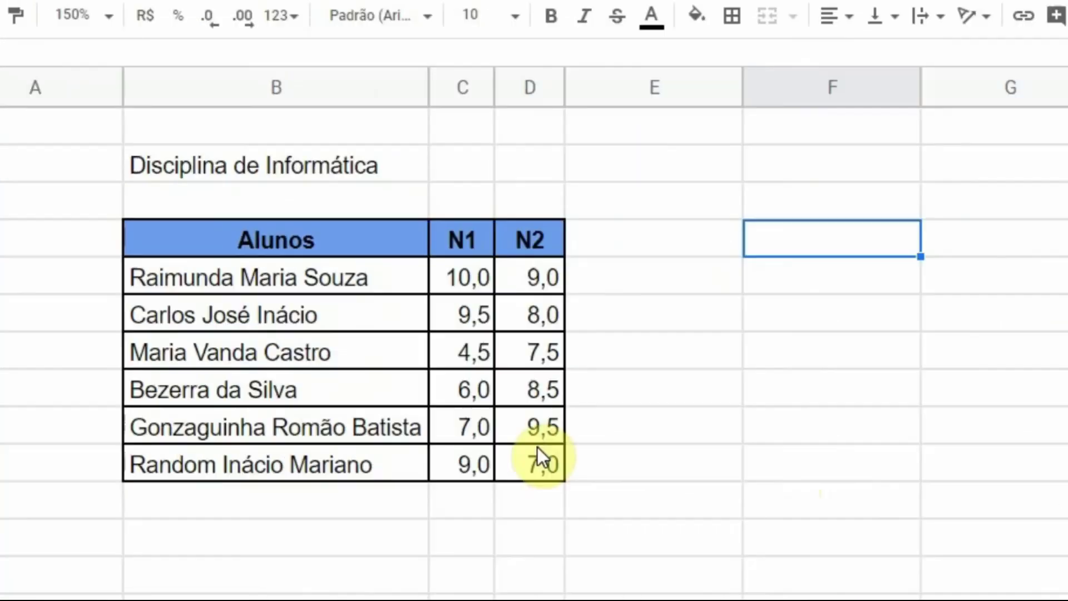
{"action": "left_click", "coordinate": [764, 554]}
- Centre the grades in cells C5:D10 horizontally
{"action": "left_click_drag", "start_coordinate": [620, 440], "coordinate": [559, 269]}
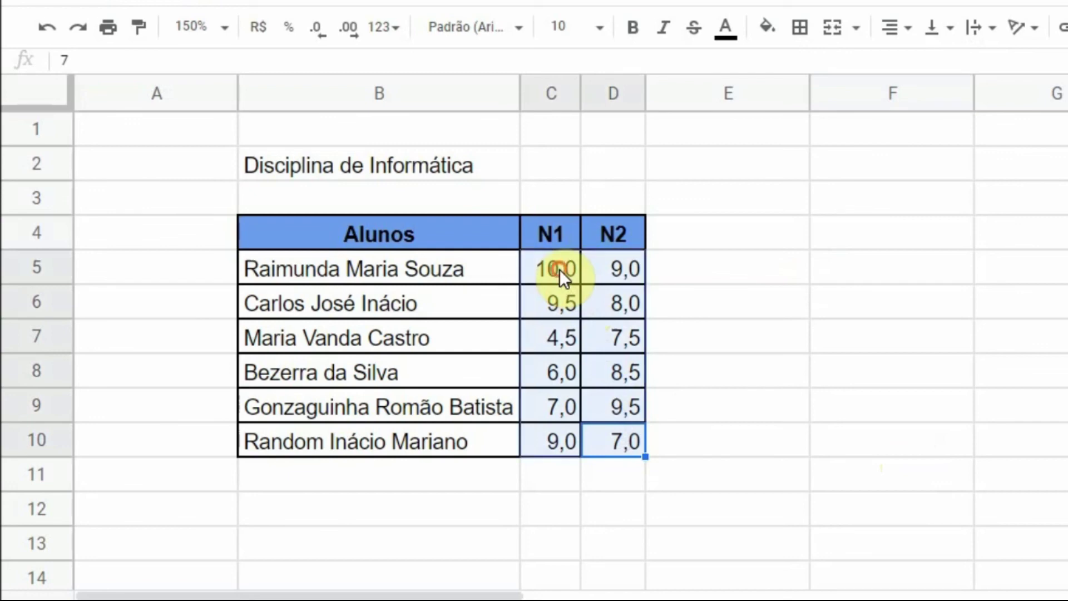
{"action": "left_click", "coordinate": [892, 31]}
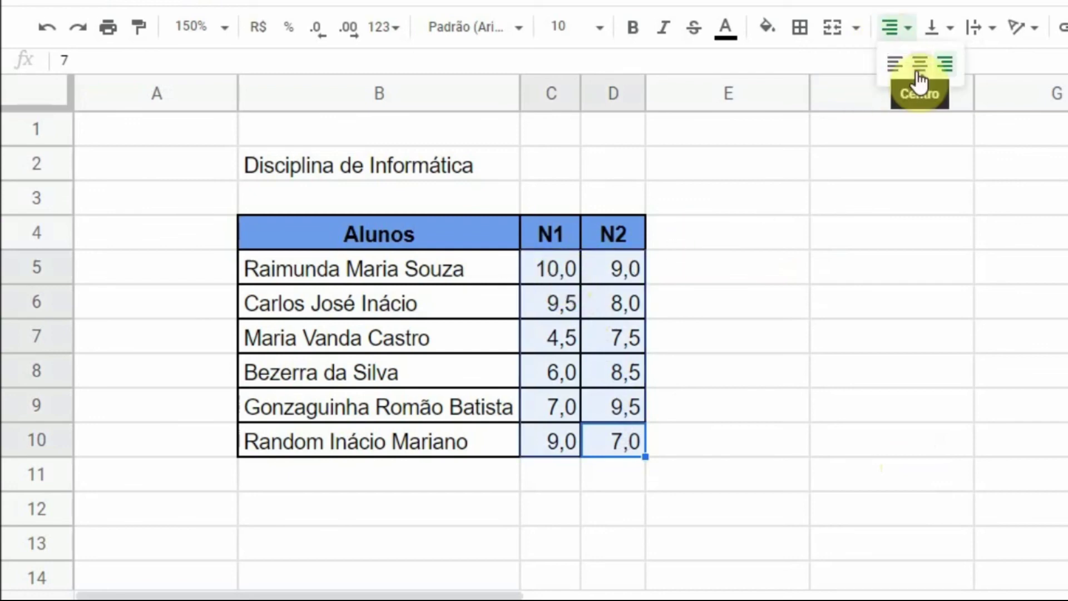
{"action": "left_click", "coordinate": [917, 62]}
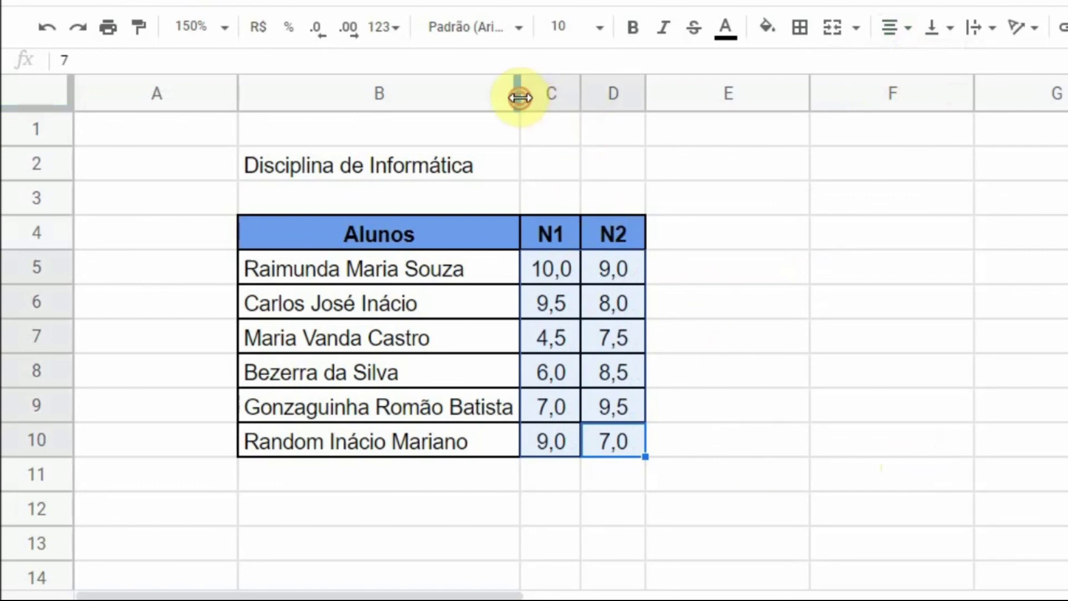
- Widen column B and the two grade columns C and D to give the table more room
{"action": "left_click_drag", "start_coordinate": [519, 97], "coordinate": [561, 98]}
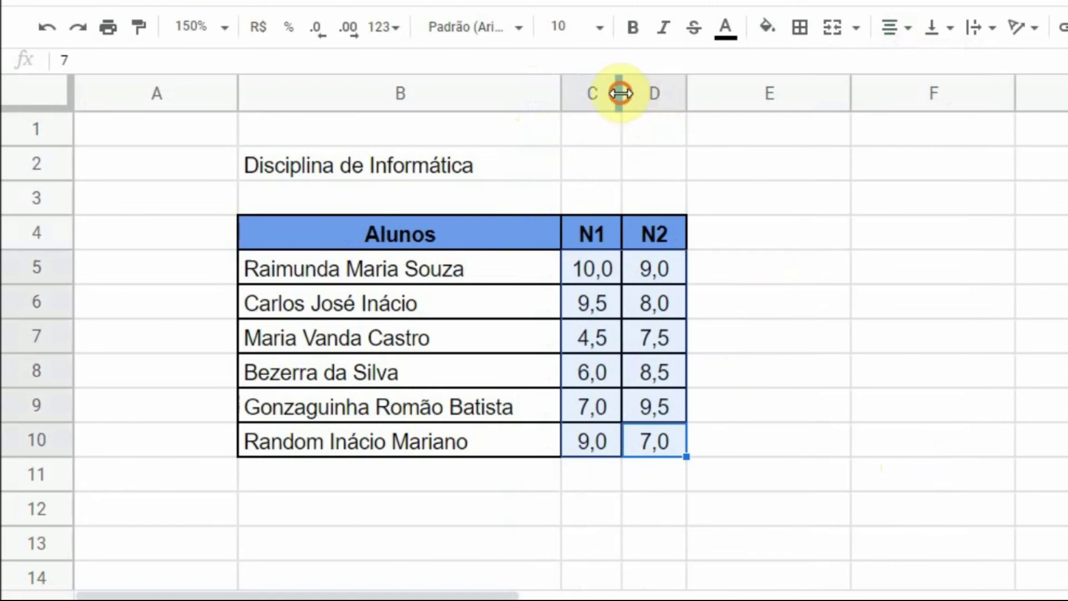
{"action": "left_click_drag", "start_coordinate": [621, 93], "coordinate": [749, 93]}
{"action": "left_click", "coordinate": [875, 312]}
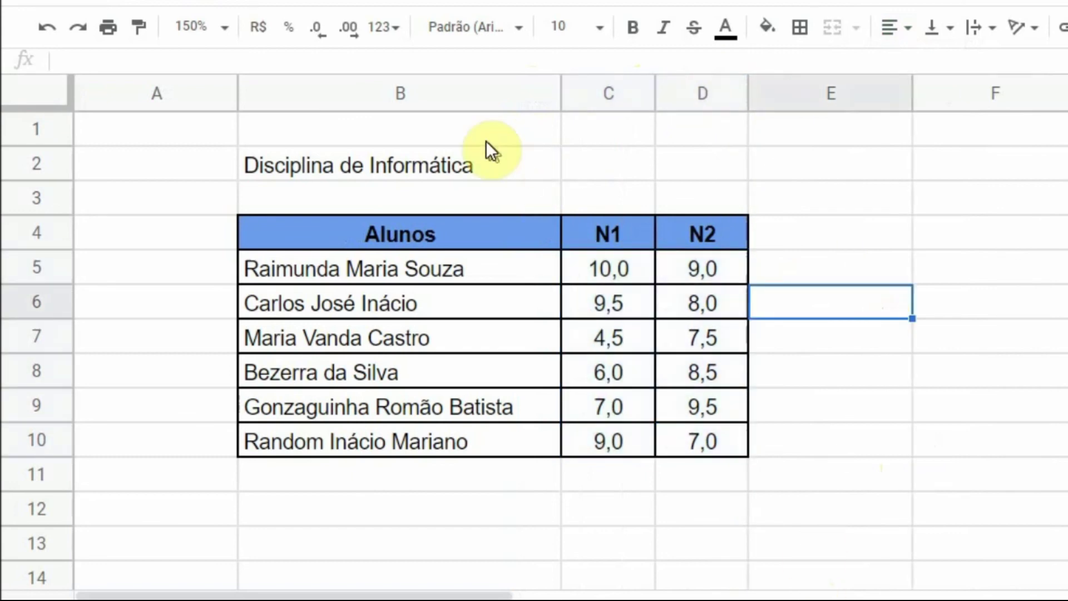
- Merge cells B2:D2 above the table and centre the title "Disciplina de Informática" horizontally
{"action": "left_click", "coordinate": [445, 159]}
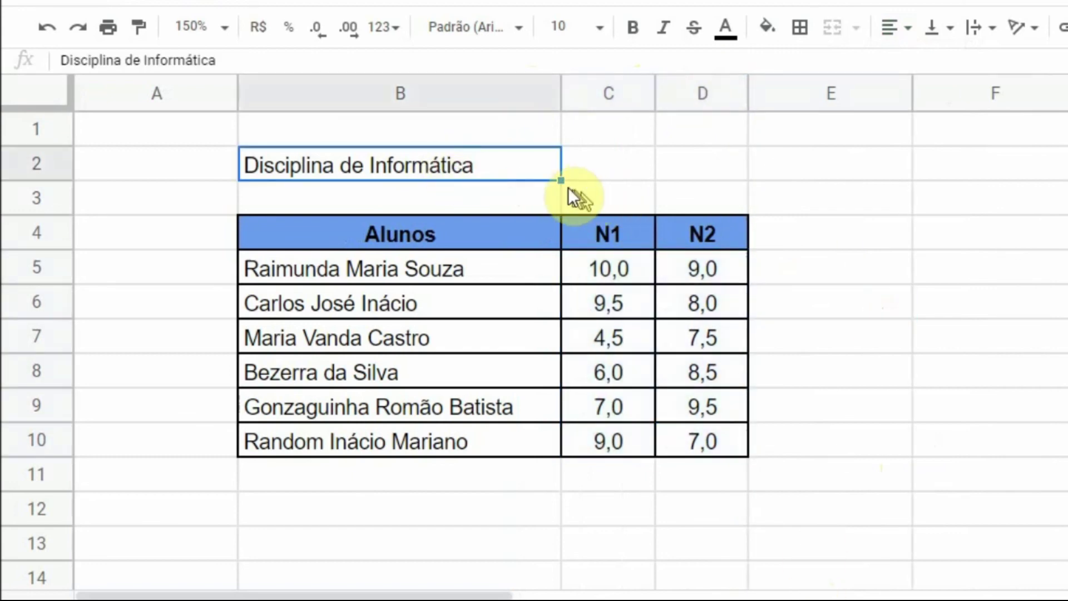
{"action": "left_click_drag", "start_coordinate": [541, 163], "coordinate": [678, 163]}
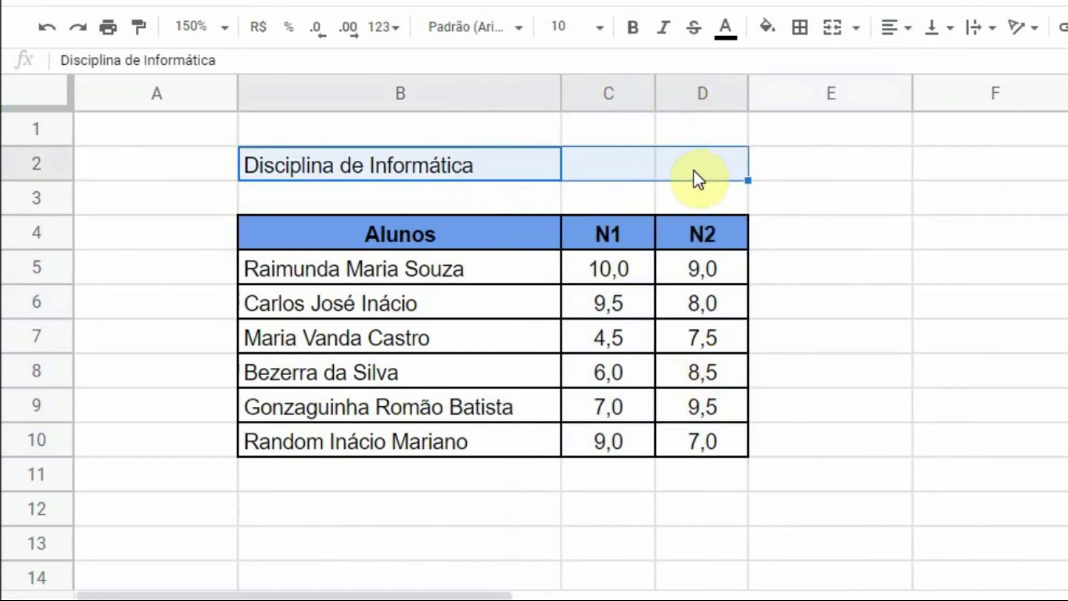
{"action": "left_click", "coordinate": [837, 43]}
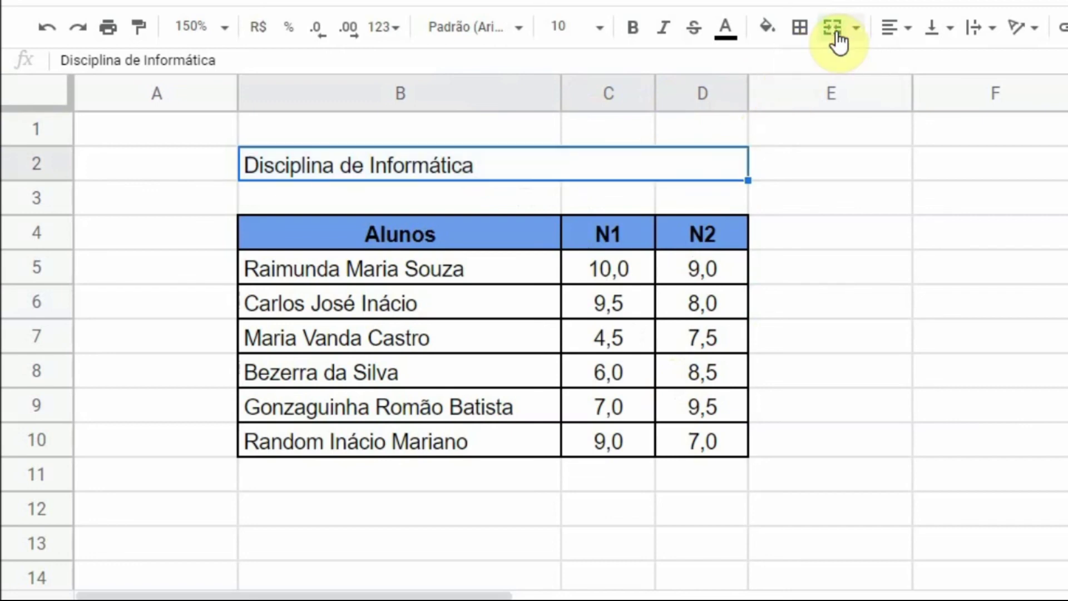
{"action": "left_click", "coordinate": [893, 39]}
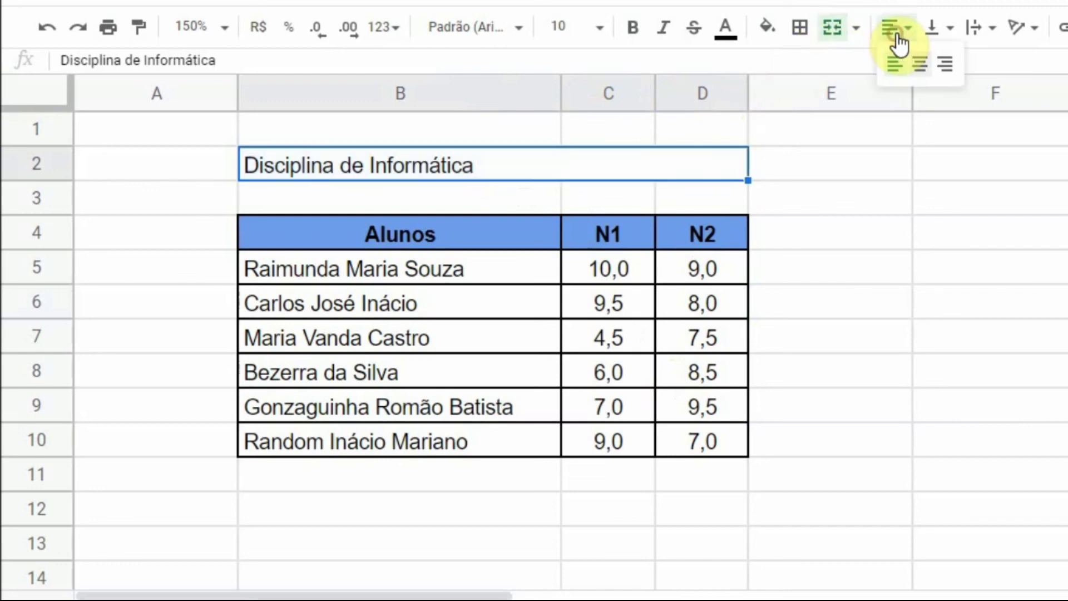
{"action": "left_click", "coordinate": [919, 65]}
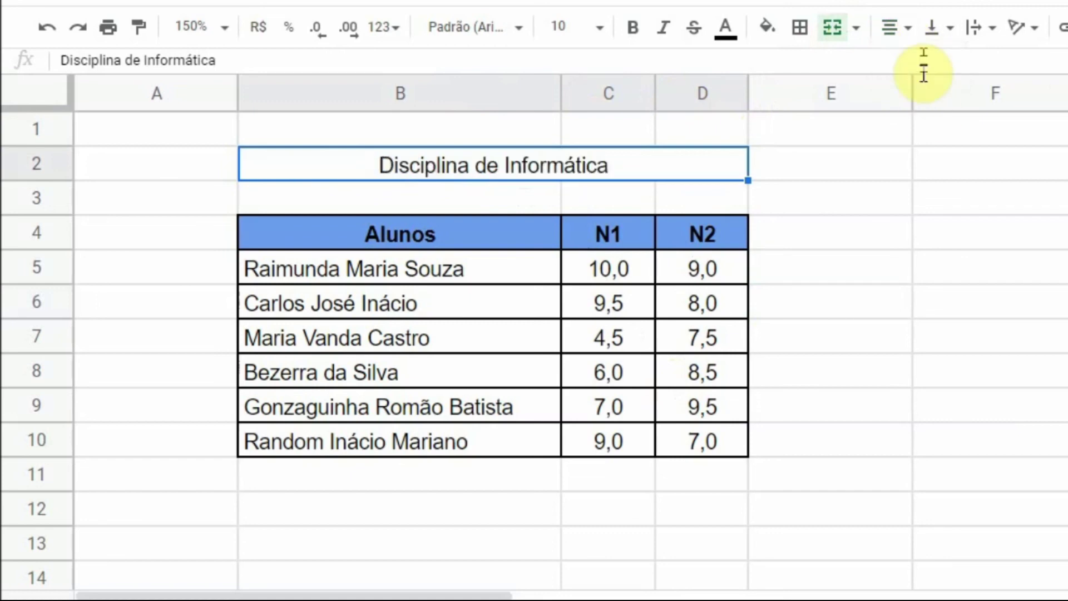
- Fill the merged title cell B2:D2 with green
{"action": "left_click", "coordinate": [769, 29]}
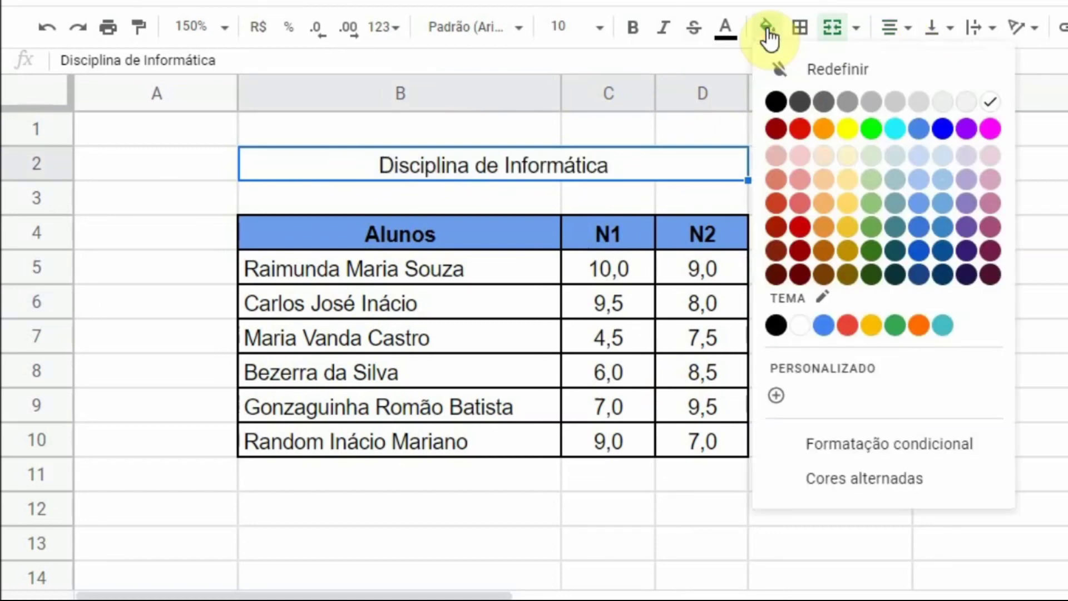
{"action": "left_click", "coordinate": [871, 227]}
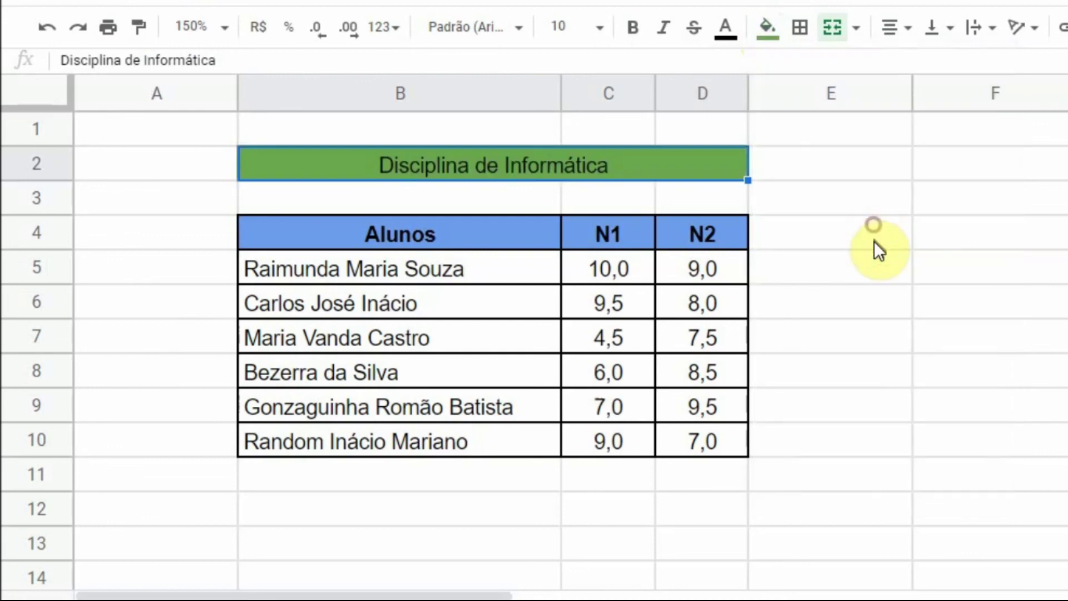
- Make the title text "Disciplina de Informática" in B2:D2 white and set its font size to 14
{"action": "left_click", "coordinate": [727, 30]}
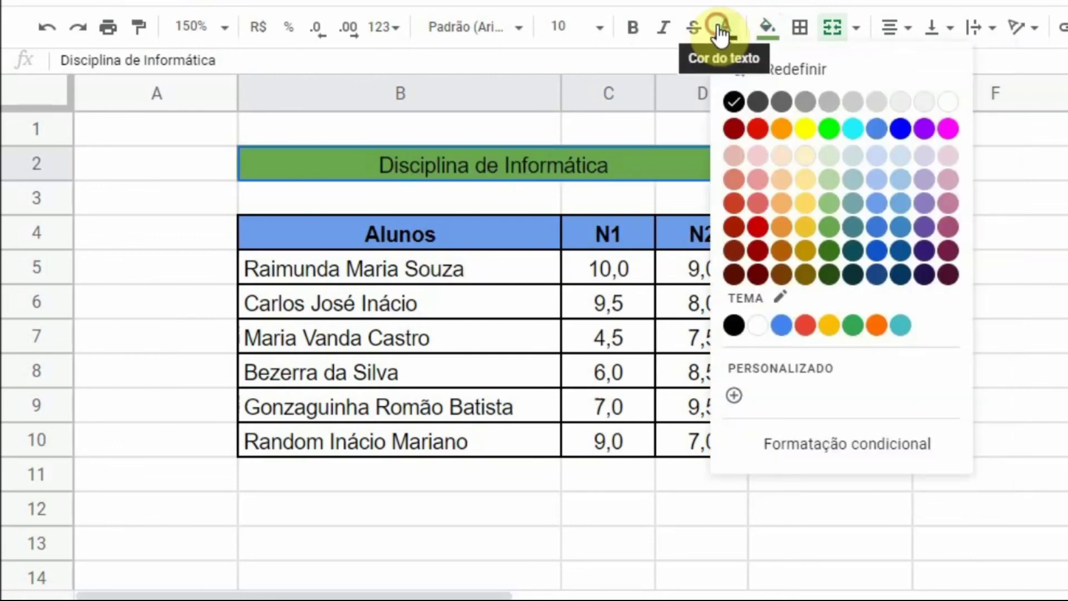
{"action": "left_click", "coordinate": [947, 102]}
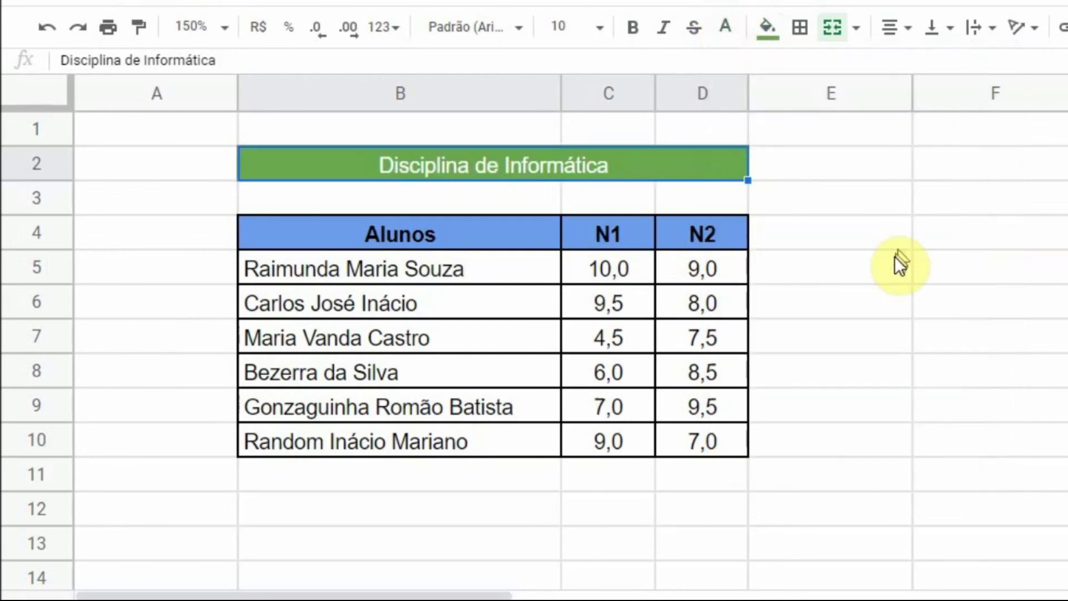
{"action": "left_click", "coordinate": [600, 27]}
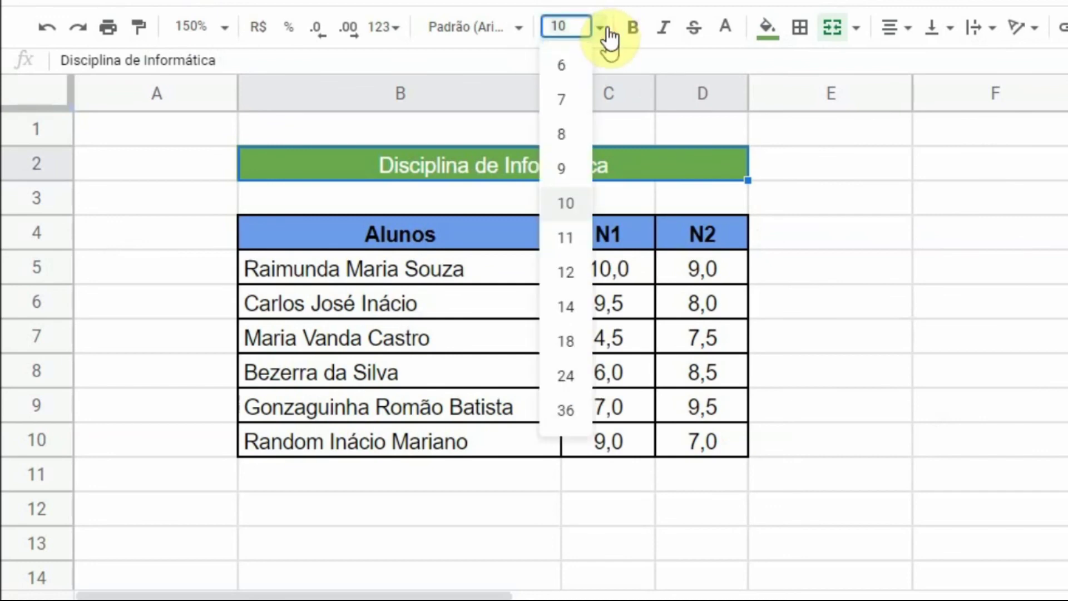
{"action": "left_click", "coordinate": [572, 308]}
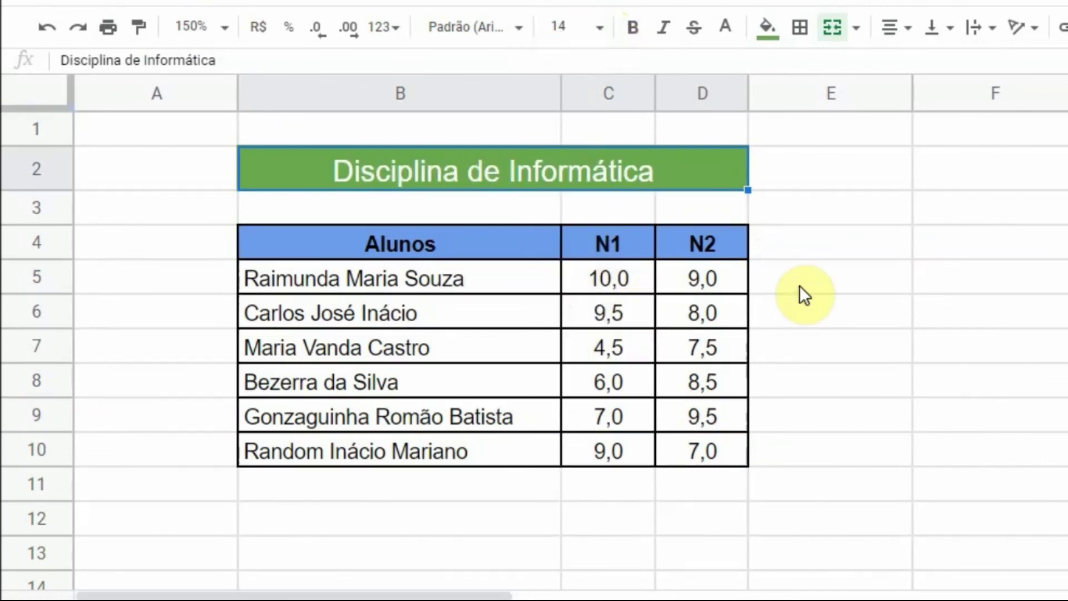
- Apply all borders in black to the merged title cell B2:D2
{"action": "left_click", "coordinate": [968, 244]}
{"action": "left_click", "coordinate": [707, 153]}
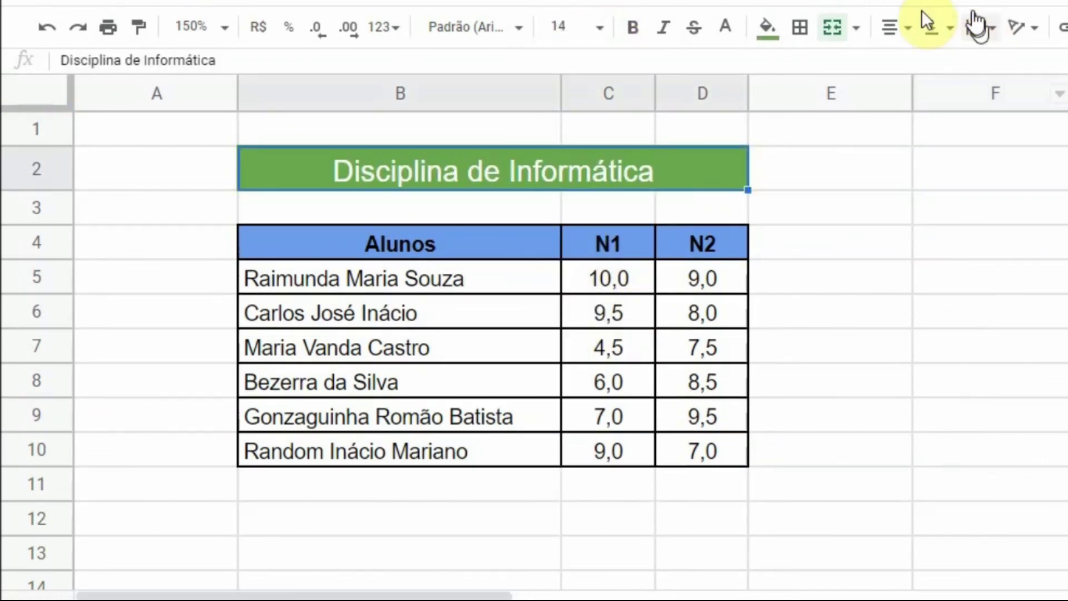
{"action": "left_click", "coordinate": [804, 29]}
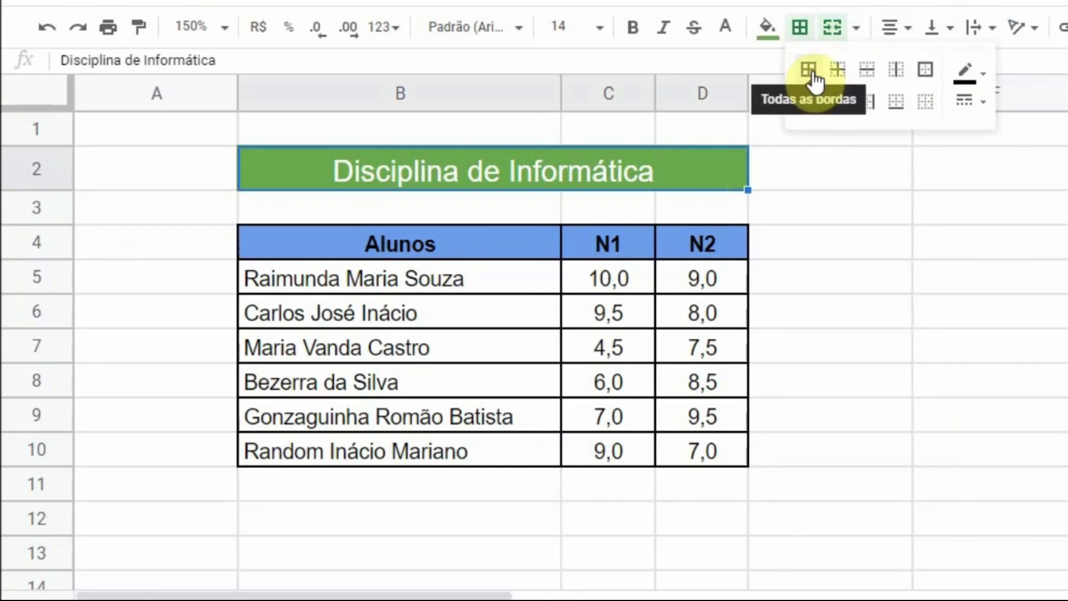
{"action": "left_click", "coordinate": [842, 251]}
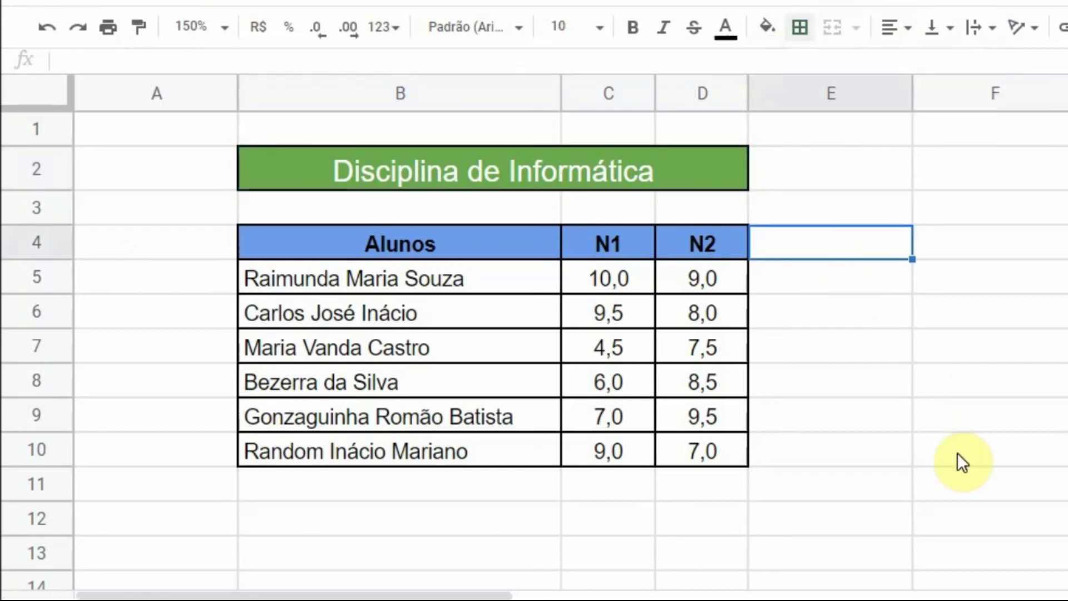
{"action": "left_click", "coordinate": [925, 286]}
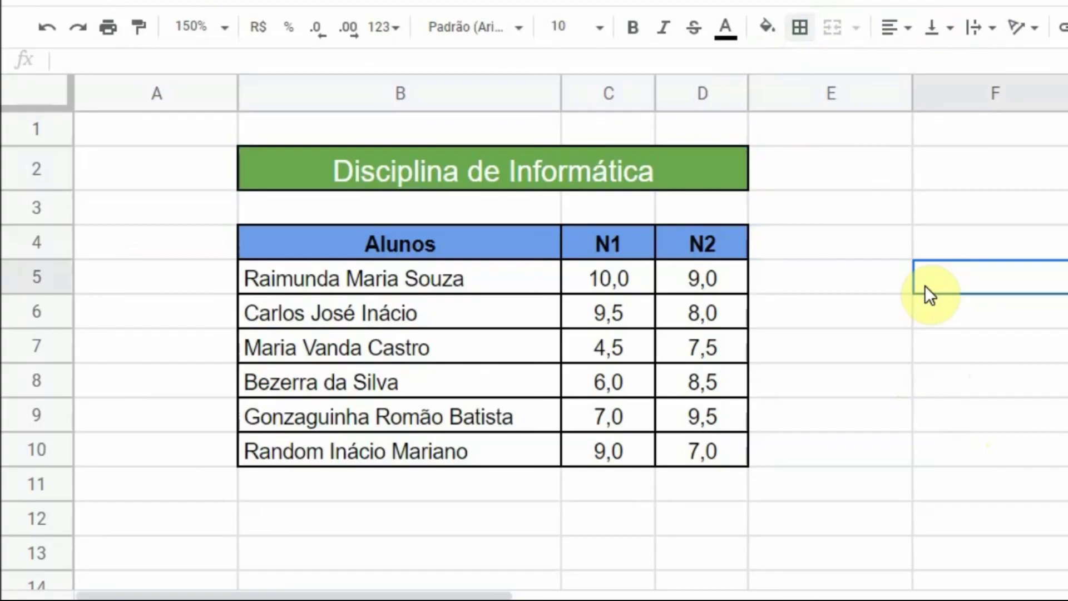